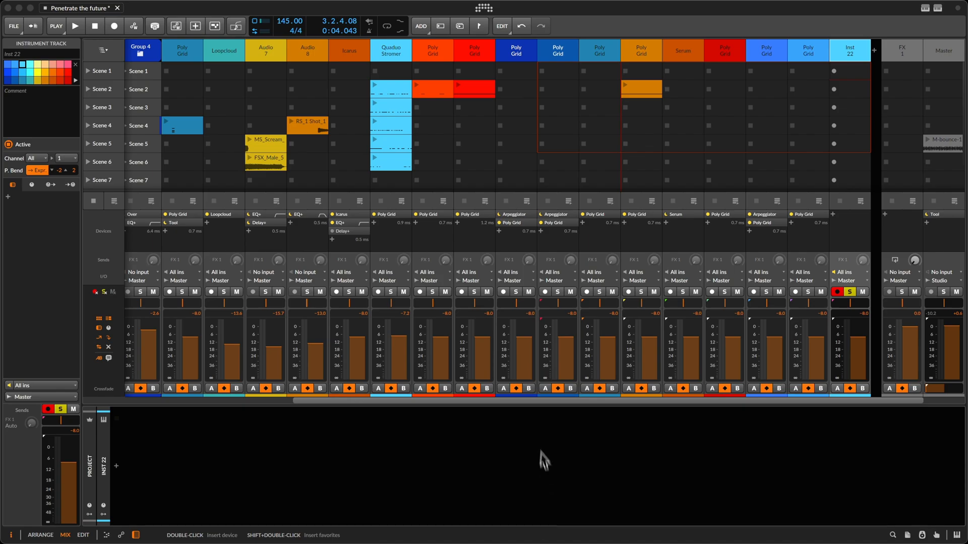
- Add a Poly Grid instrument to the track from the device browser
double_click(492, 488)
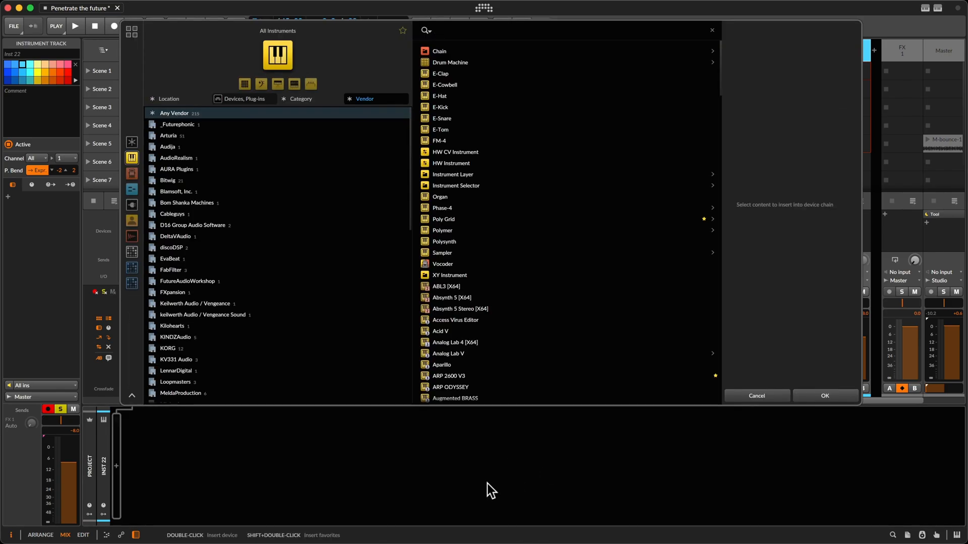
type("gr")
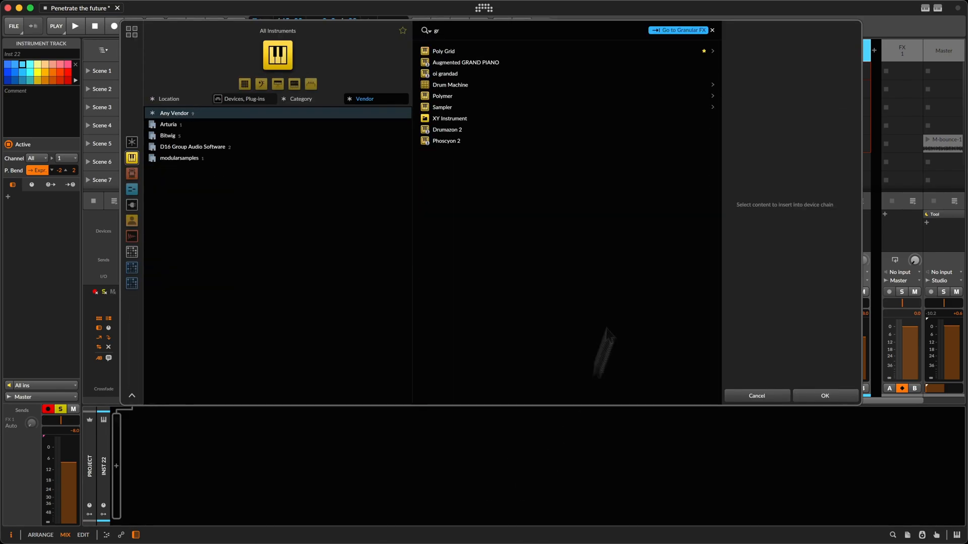
key("Return")
left_click(259, 458)
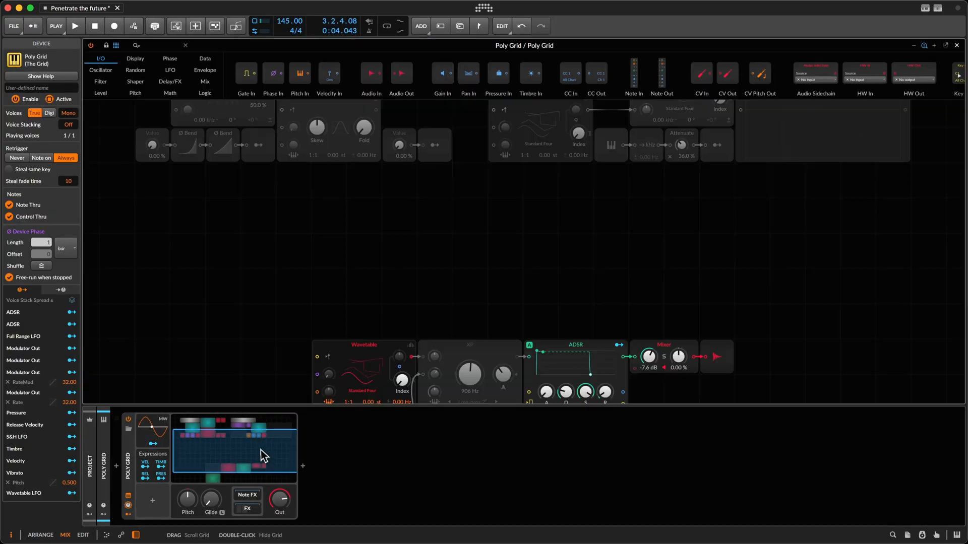
scroll(401, 252, "up", 3)
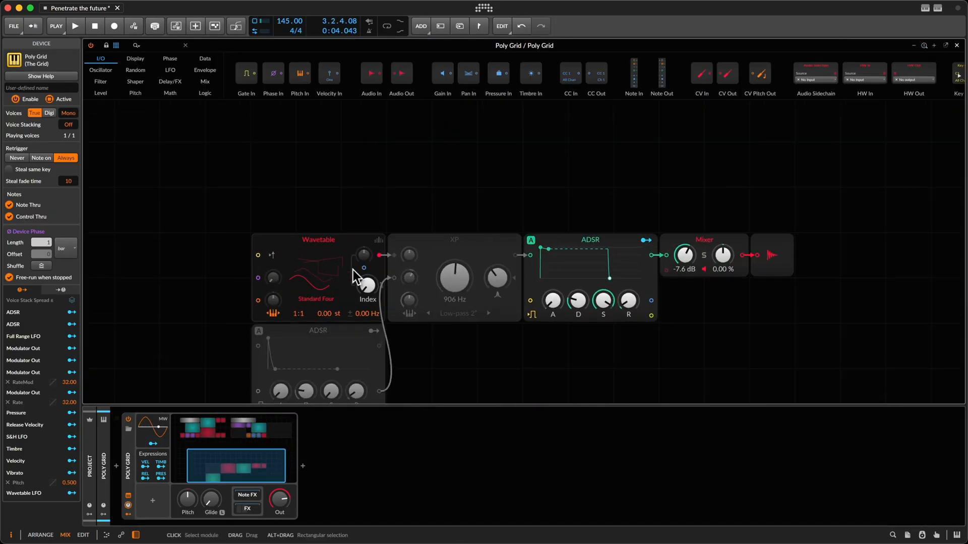
left_click_drag(250, 318, 334, 328)
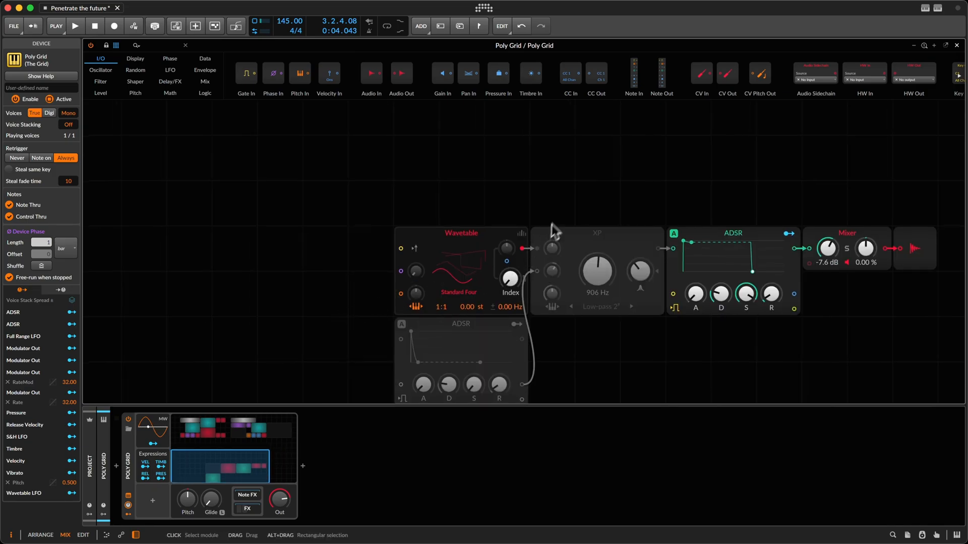
- Set the Wavetable oscillator's unison to 5 voices
left_click(444, 231)
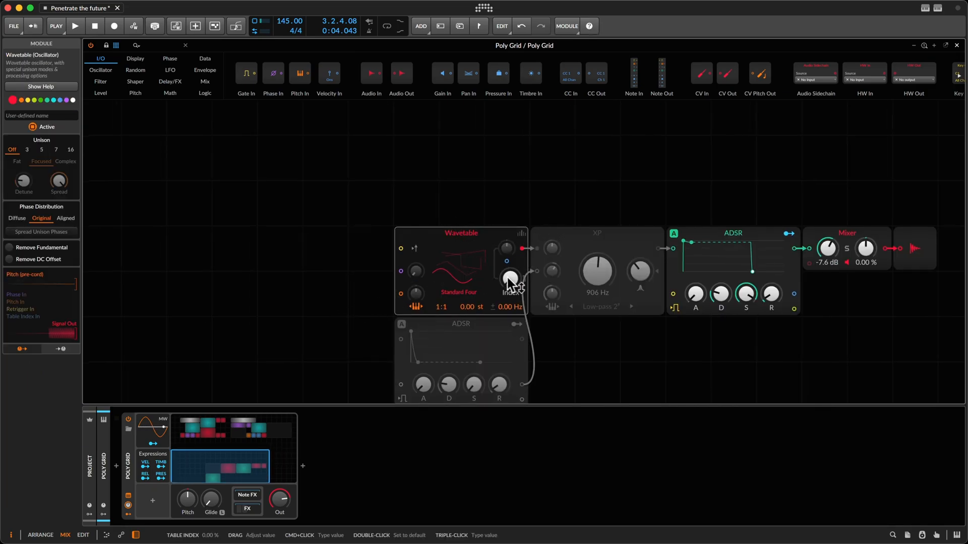
left_click(520, 233)
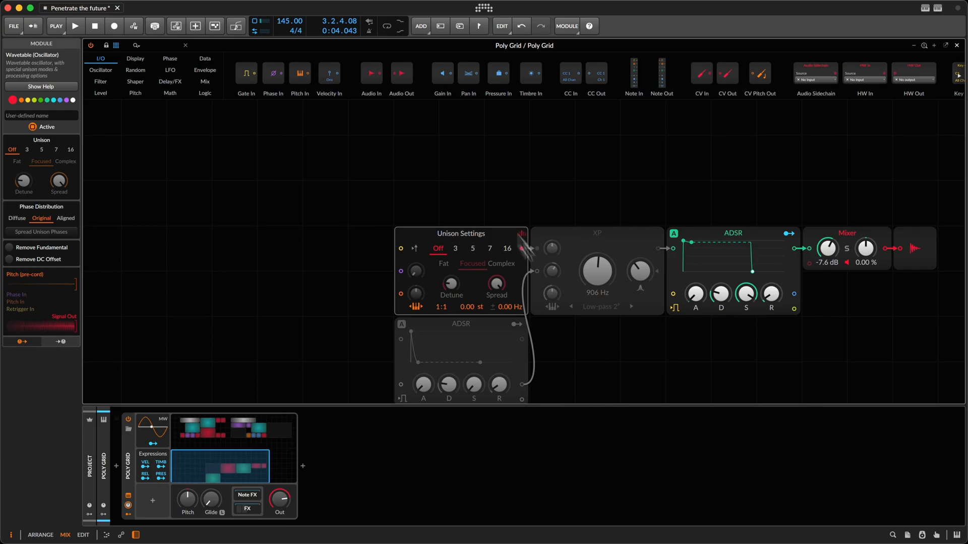
left_click(473, 249)
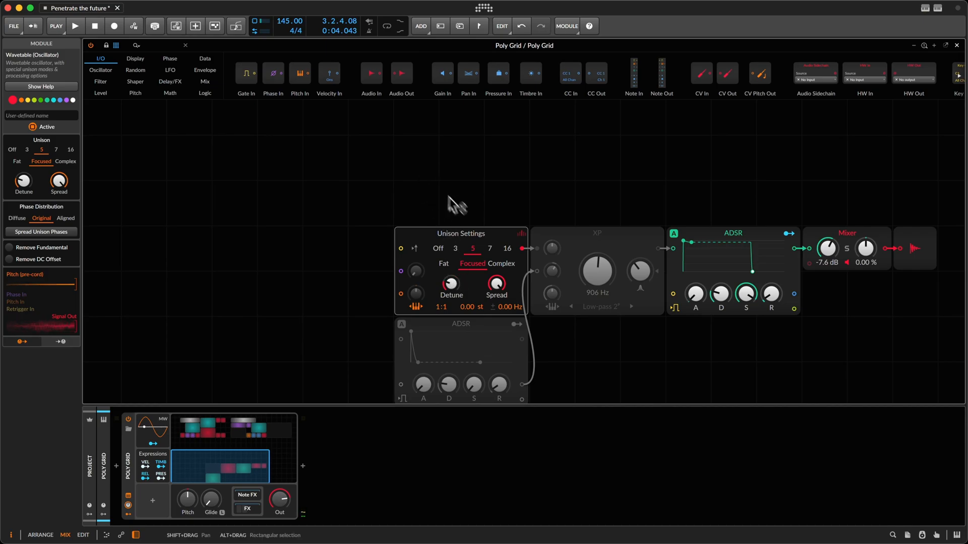
- Insert a Sine oscillator module and place it left of the Wavetable
right_click(269, 162)
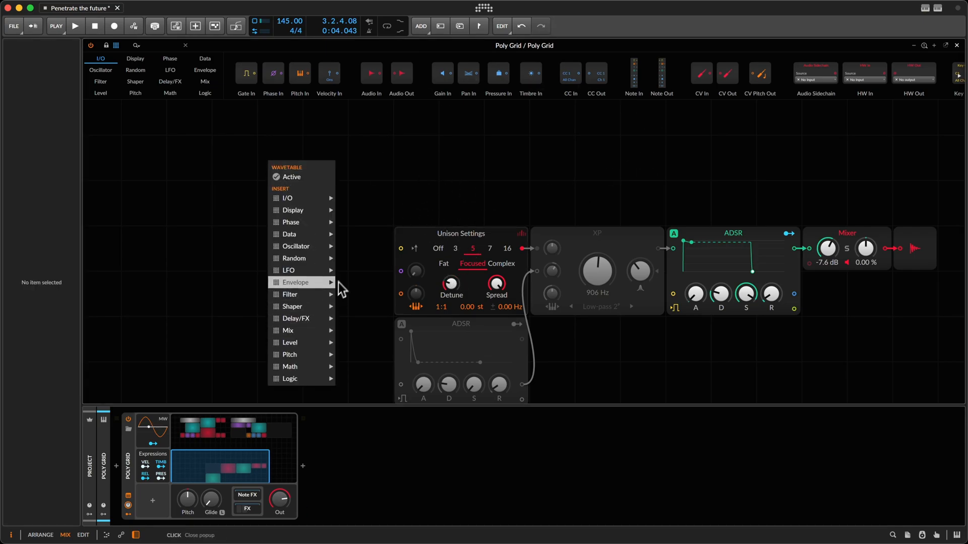
mouse_move(297, 246)
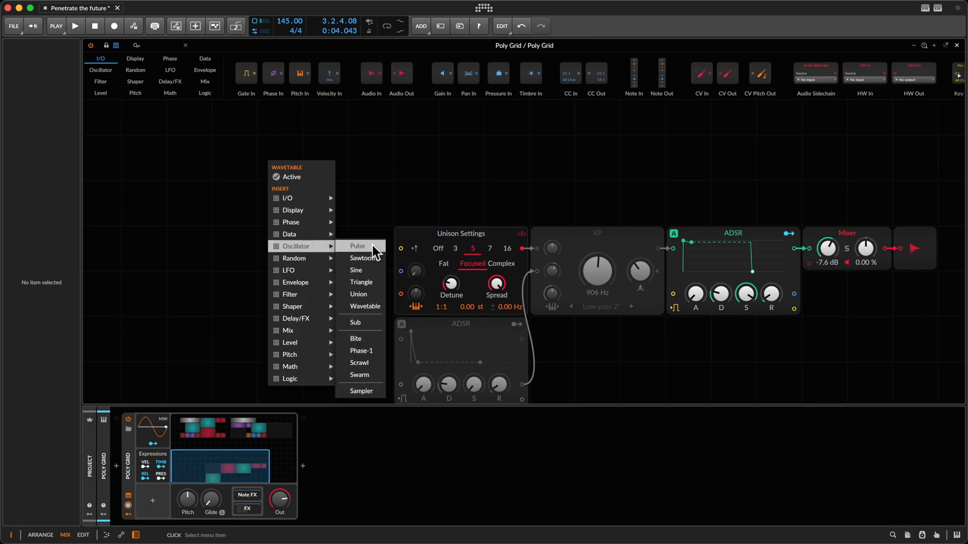
left_click(363, 272)
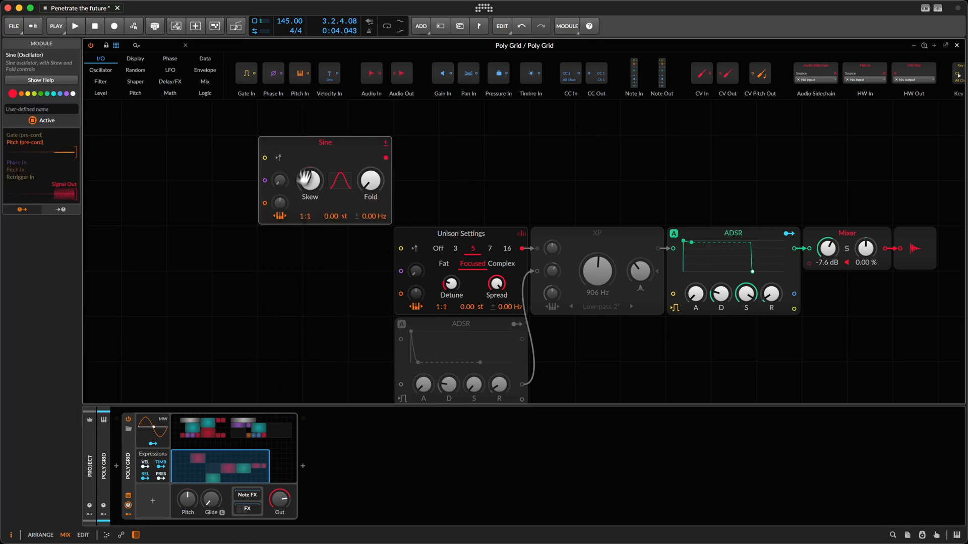
left_click_drag(326, 144, 325, 234)
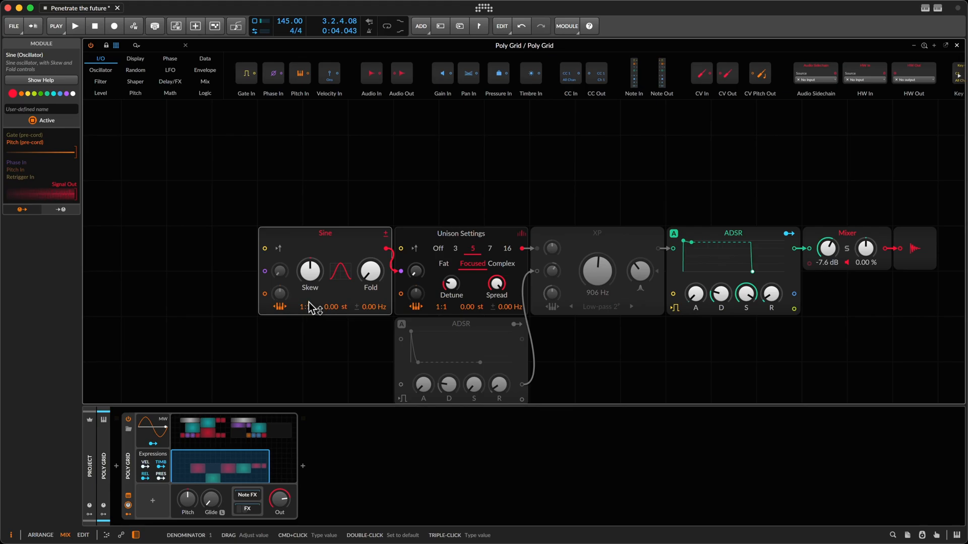
- Set the Sine's pitch ratio to 1:2 and raise the Wavetable's phase modulation amount
left_click_drag(309, 305, 310, 314)
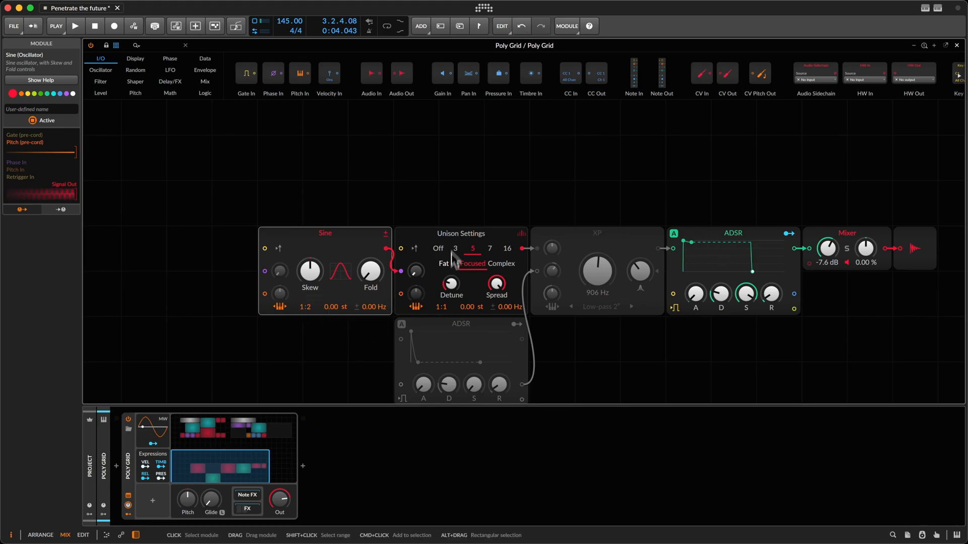
left_click_drag(415, 277, 418, 272)
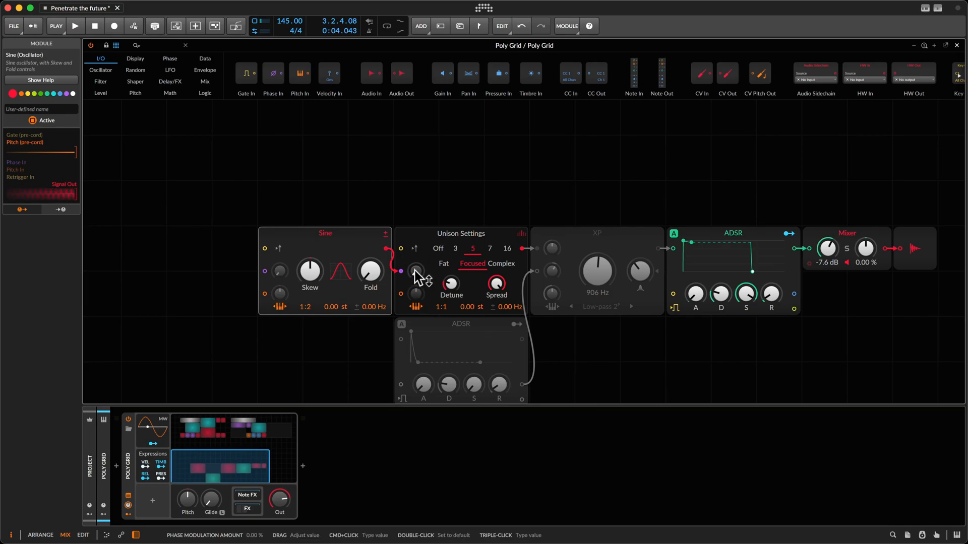
left_click_drag(417, 274, 416, 274)
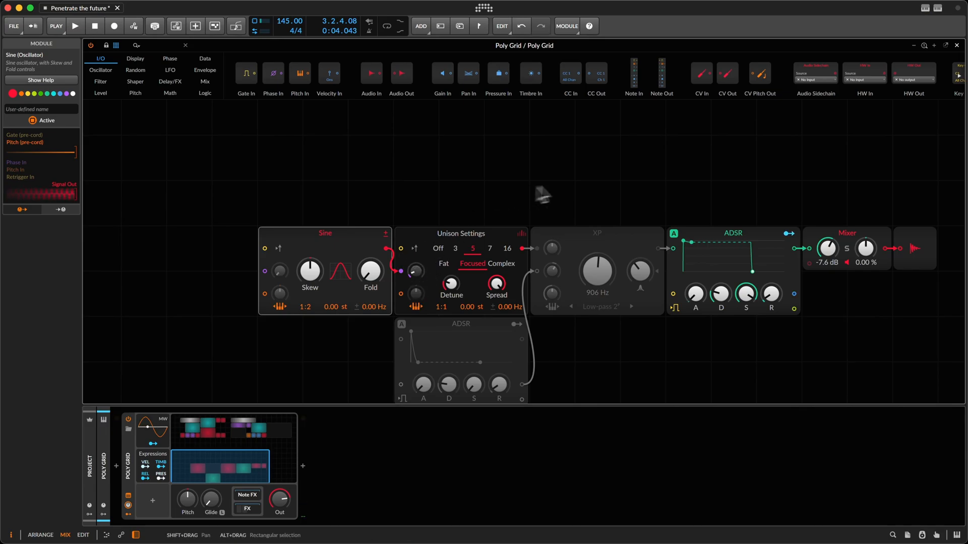
- Activate the XP low-pass filter and lower its cutoff frequency
left_click(591, 297)
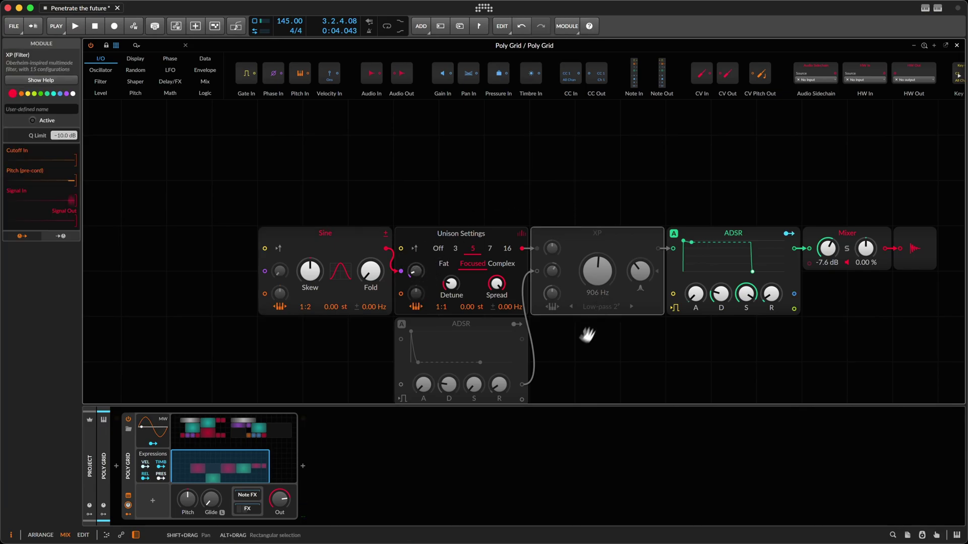
left_click(611, 246)
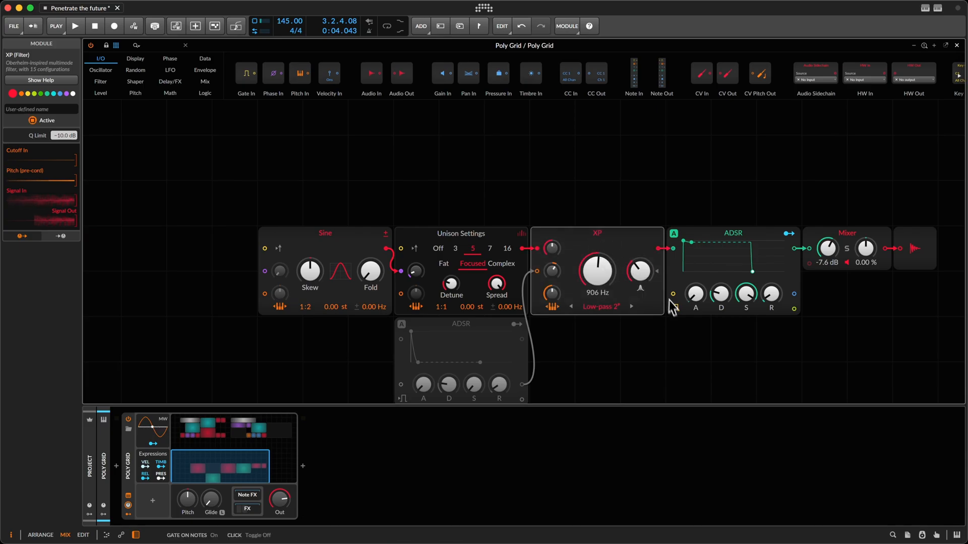
left_click_drag(598, 267, 602, 271)
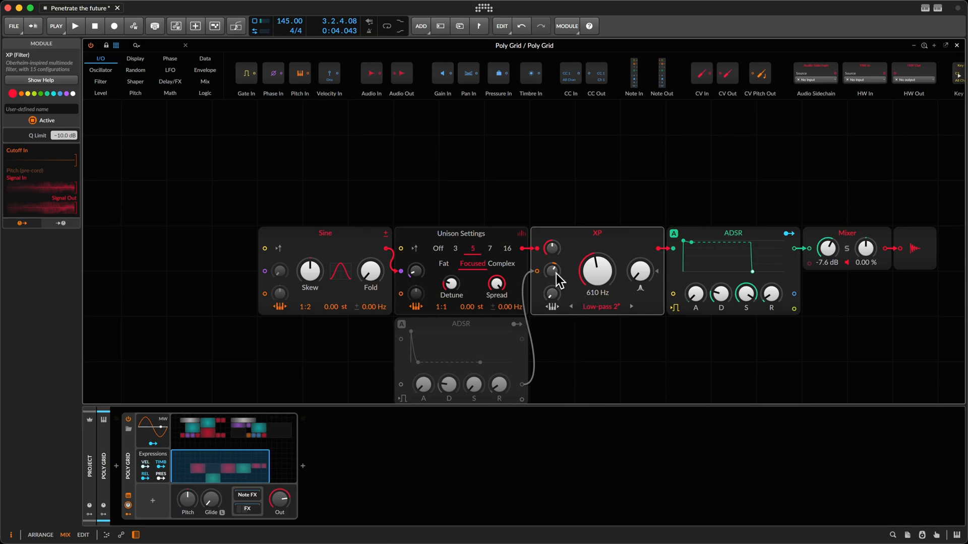
- Activate the lower ADSR with about 225 ms decay modulating the filter cutoff near 336 Hz
left_click(446, 342)
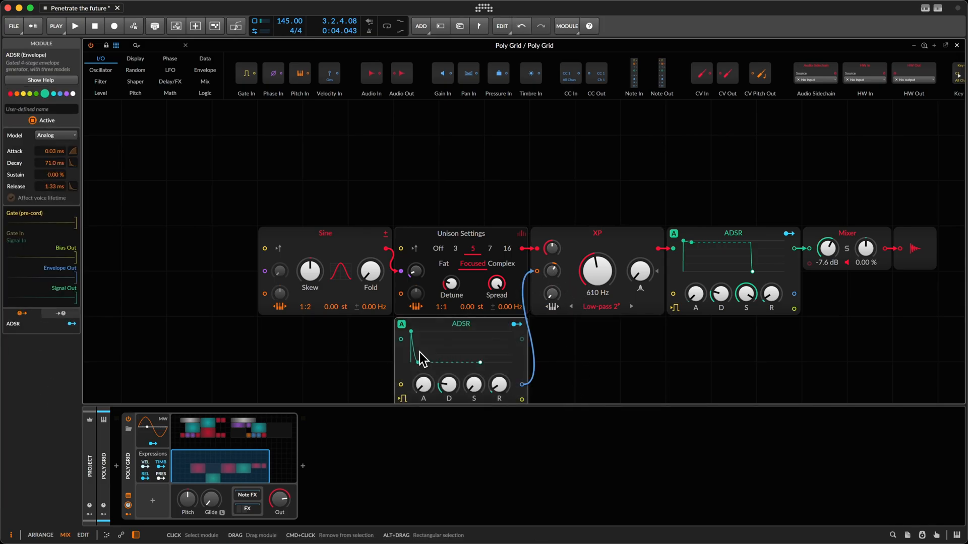
scroll(420, 353, "down", 3)
scroll(434, 337, "up", 1)
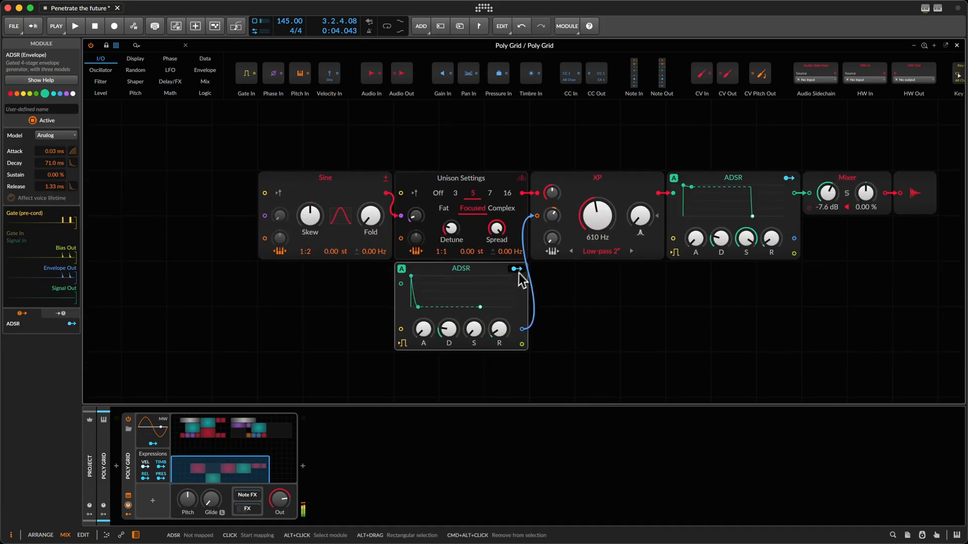
left_click_drag(552, 219, 589, 234)
left_click_drag(449, 330, 456, 344)
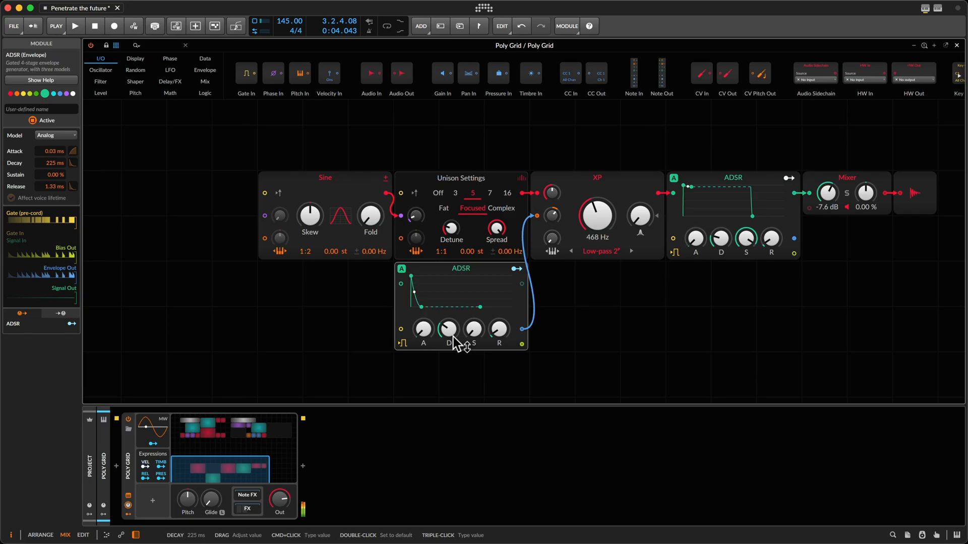
mouse_move(598, 218)
left_mouse_down()
mouse_move(608, 223)
mouse_move(599, 227)
mouse_move(596, 210)
left_mouse_up()
- Enable EQ+ with its low-cut at 177 Hz and Delay+ with ChkOnStp on
left_click(248, 509)
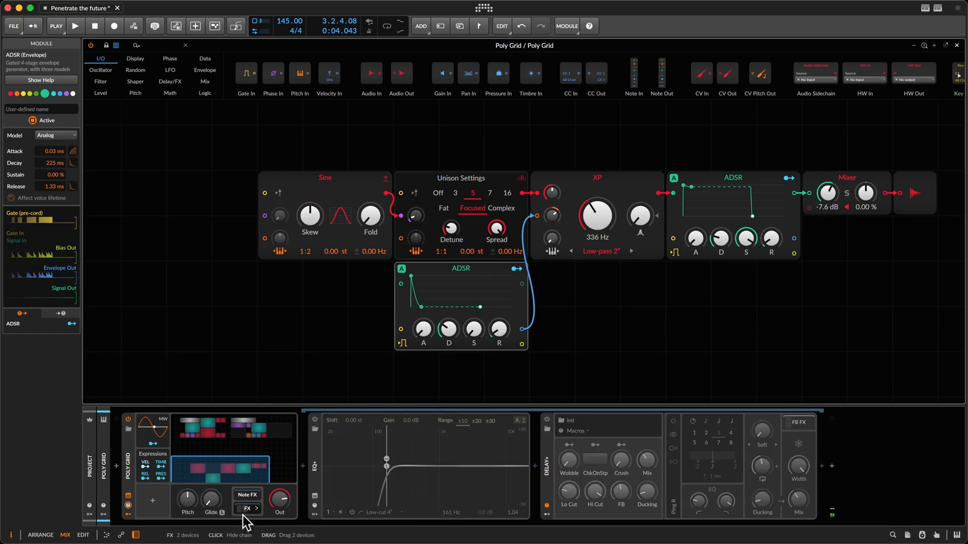
left_click(314, 422)
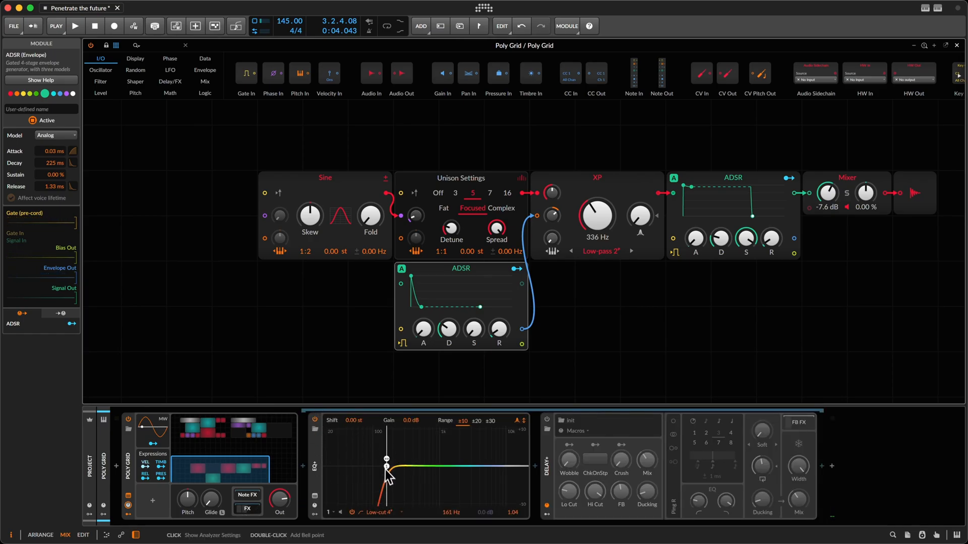
left_click_drag(385, 469, 389, 469)
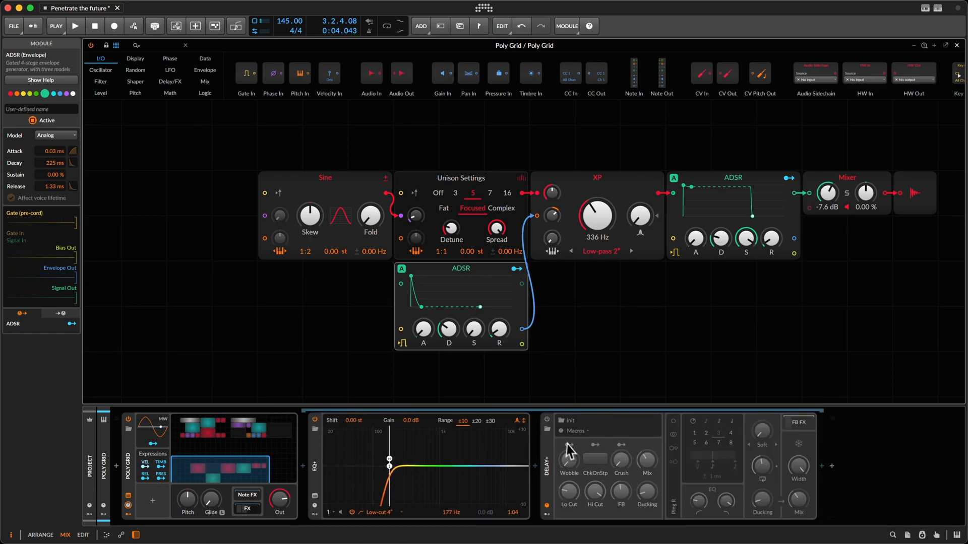
left_click(547, 421)
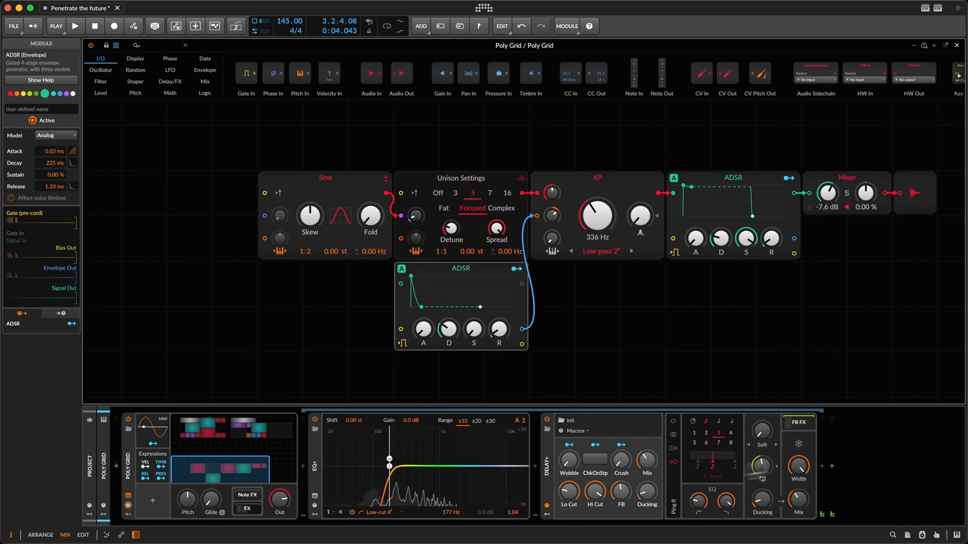
left_click(595, 463)
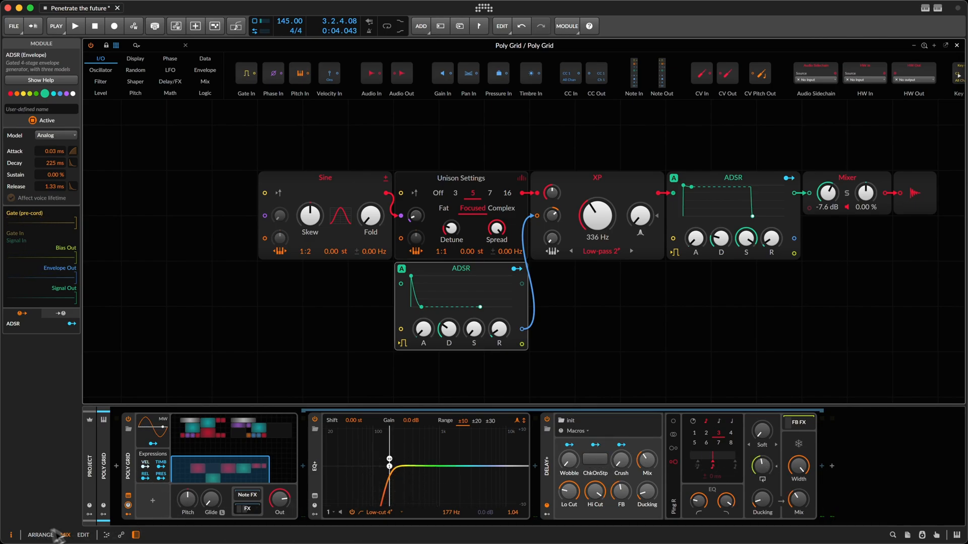
- Insert a Note Grid before the Poly Grid and open its patch
left_click(110, 475)
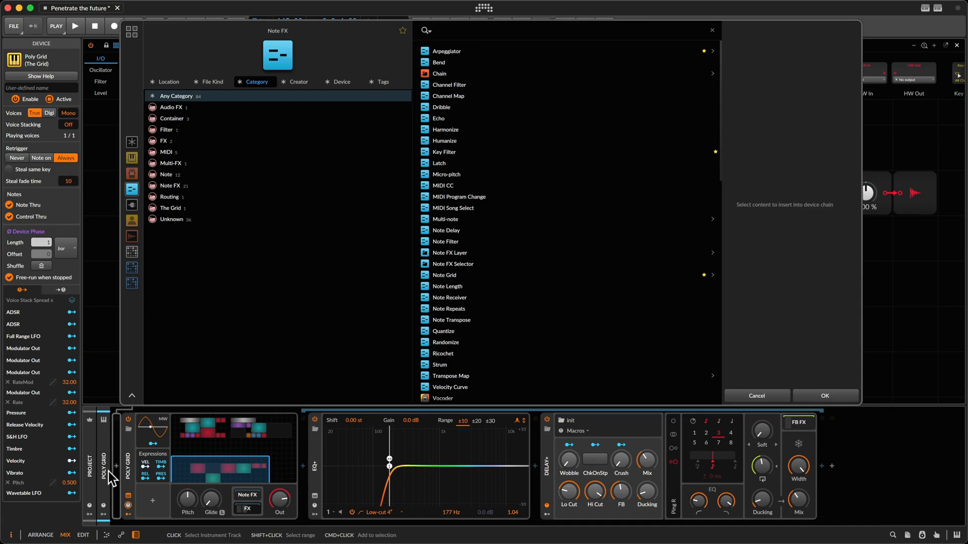
type("agri")
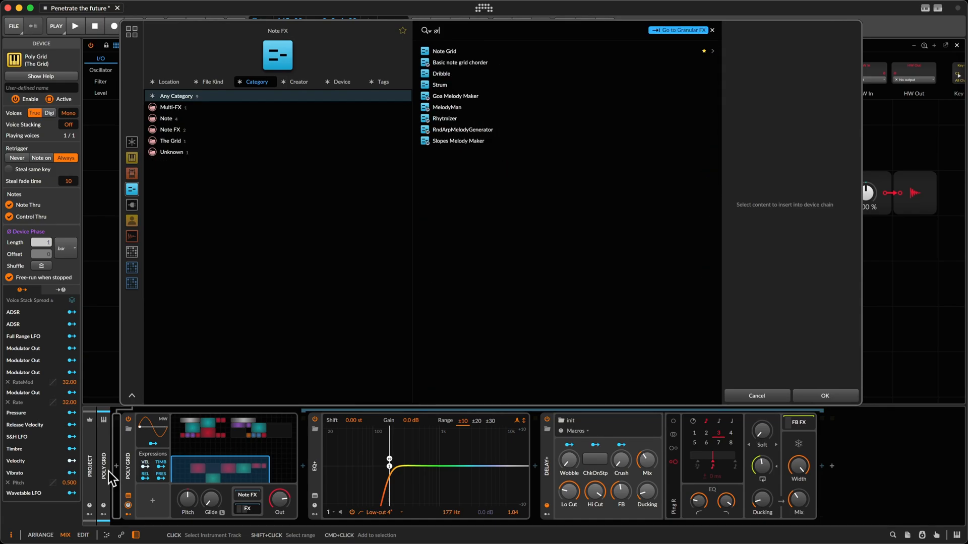
key("Return")
left_click(174, 446)
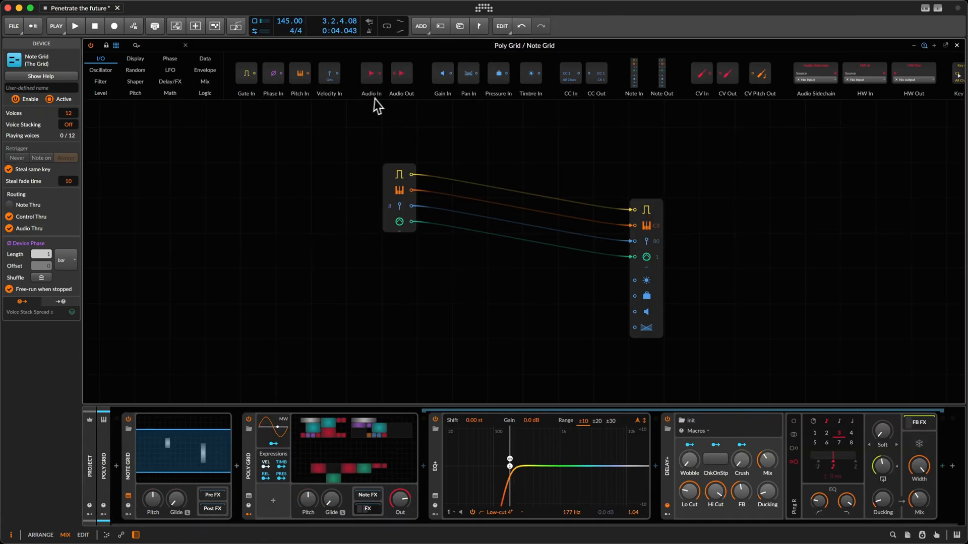
- Move Note In left and delete all default note-in to note-out cables
left_click_drag(400, 181, 317, 219)
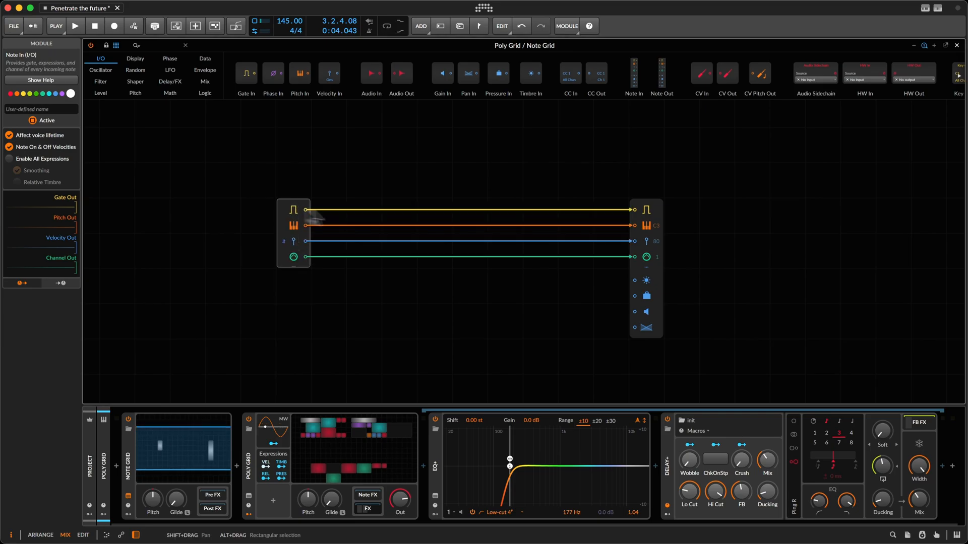
double_click(634, 211)
double_click(634, 242)
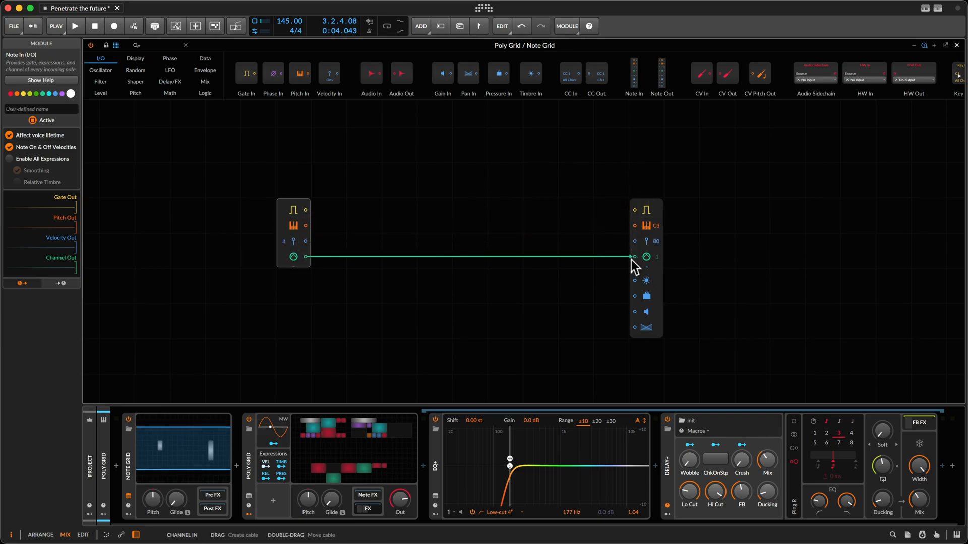
double_click(633, 259)
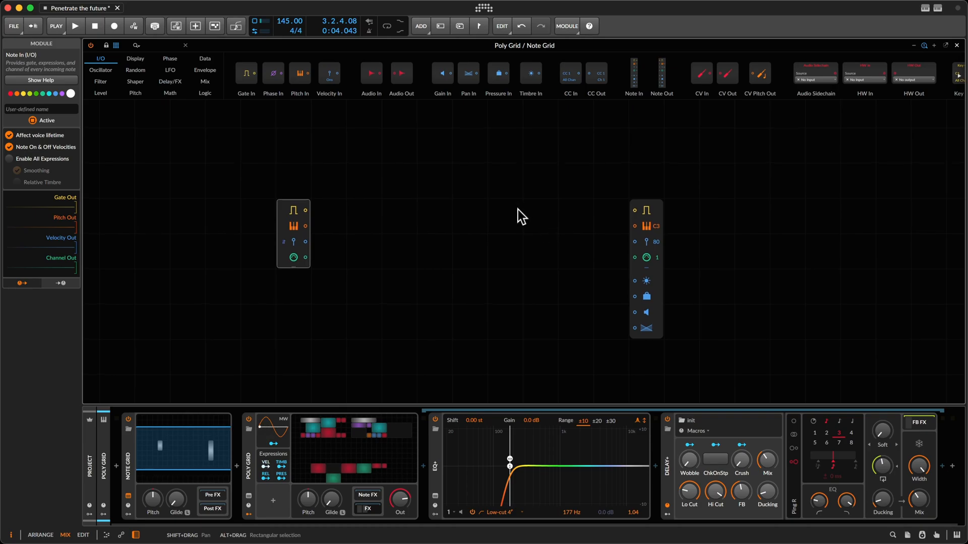
scroll(521, 209, "up", 1)
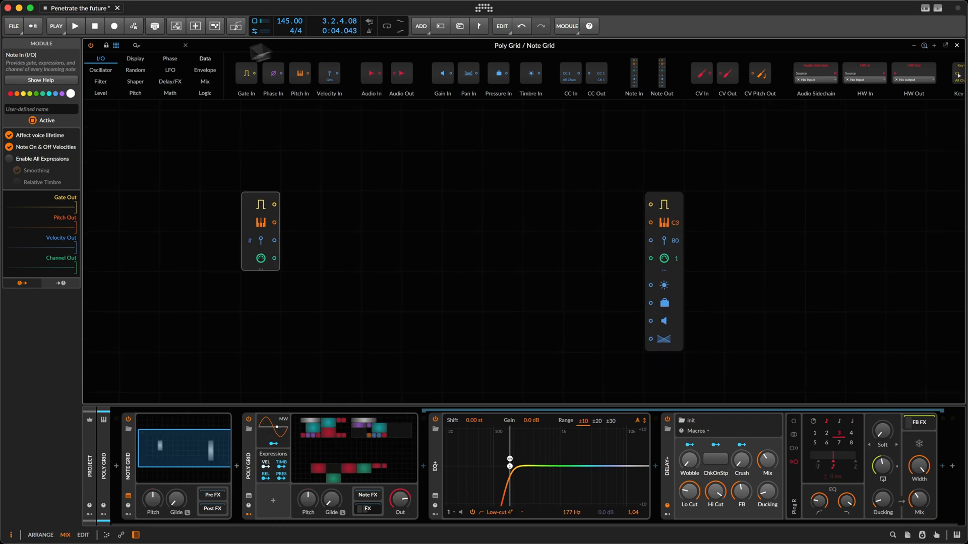
- Add an enlarged Pitches sequencer from the Data palette with a flat row of steps on C
left_click(206, 59)
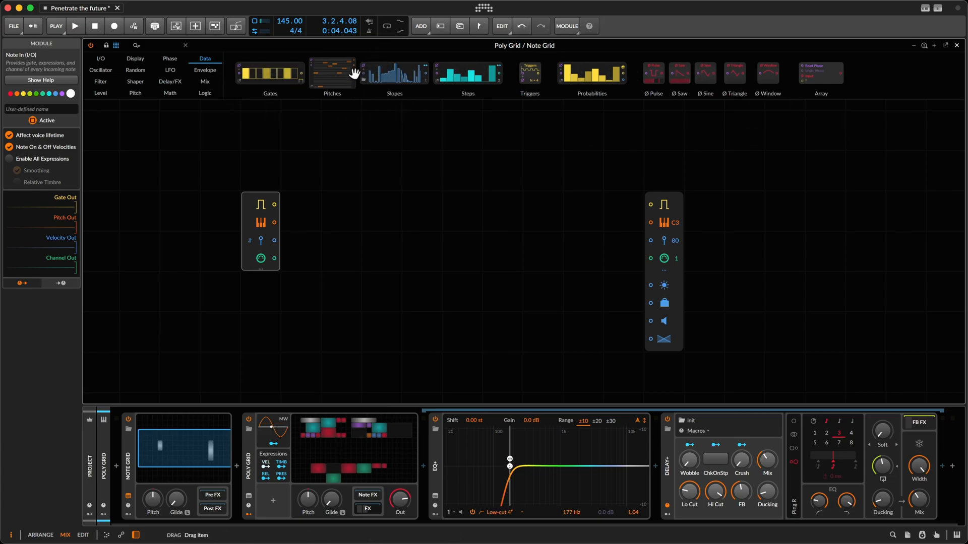
left_click_drag(332, 76, 421, 189)
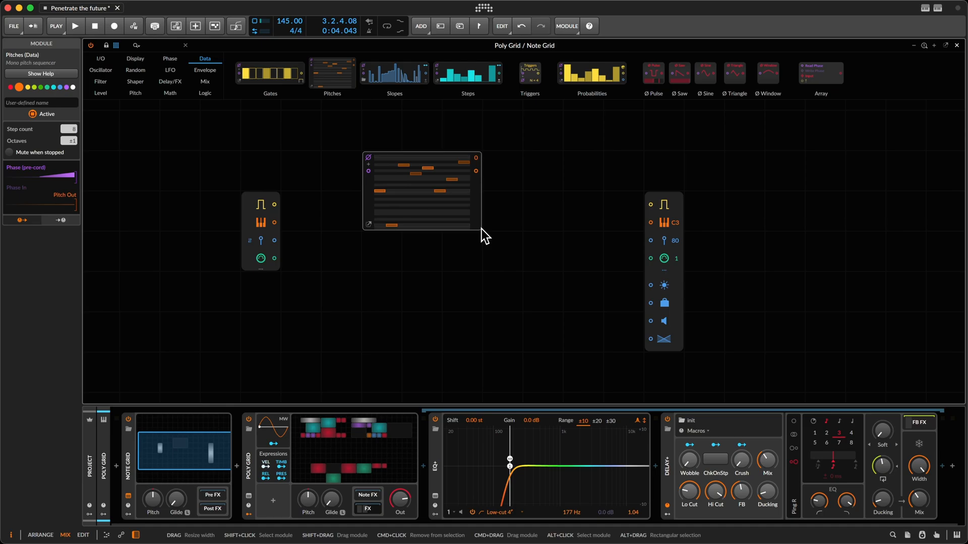
left_click_drag(479, 227, 601, 310)
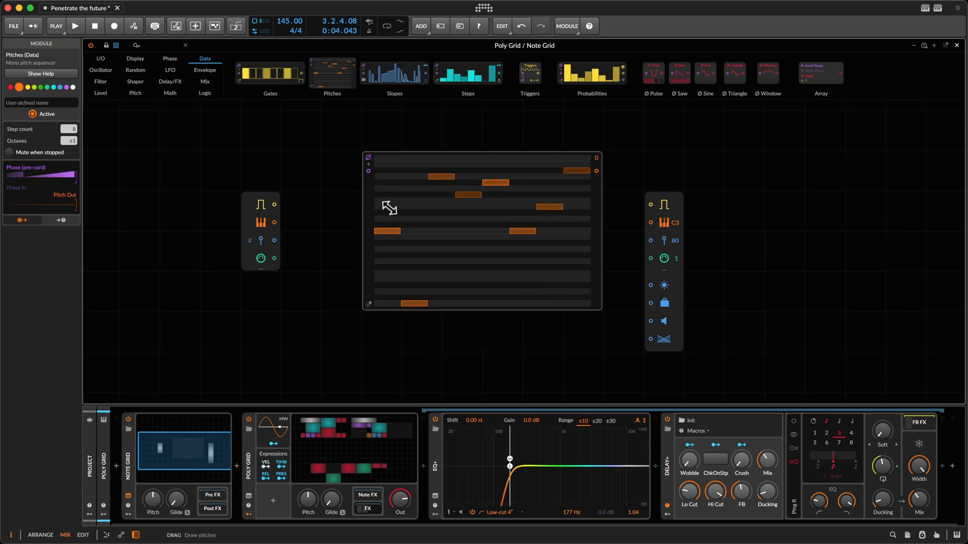
mouse_move(387, 203)
left_mouse_down()
mouse_move(359, 200)
mouse_move(348, 227)
left_mouse_up()
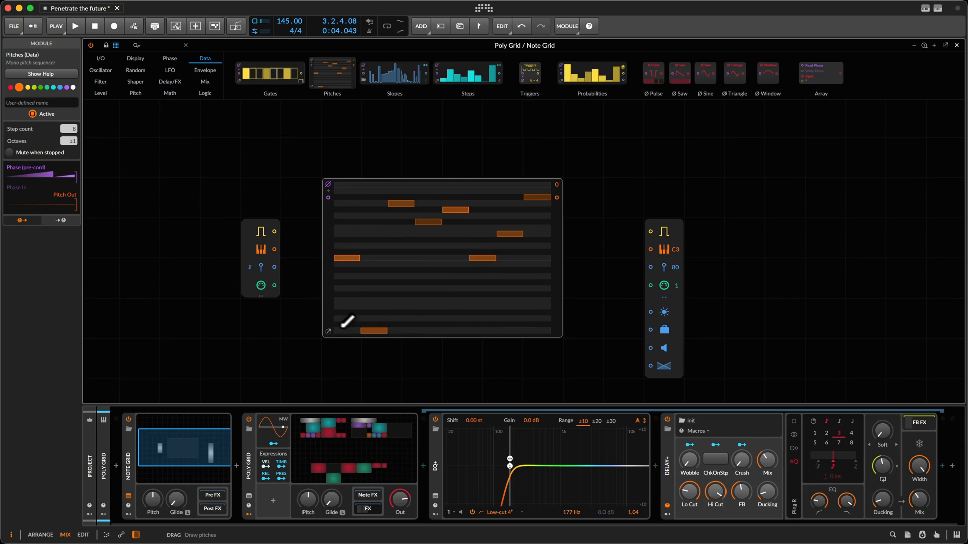
left_click_drag(366, 258, 540, 257)
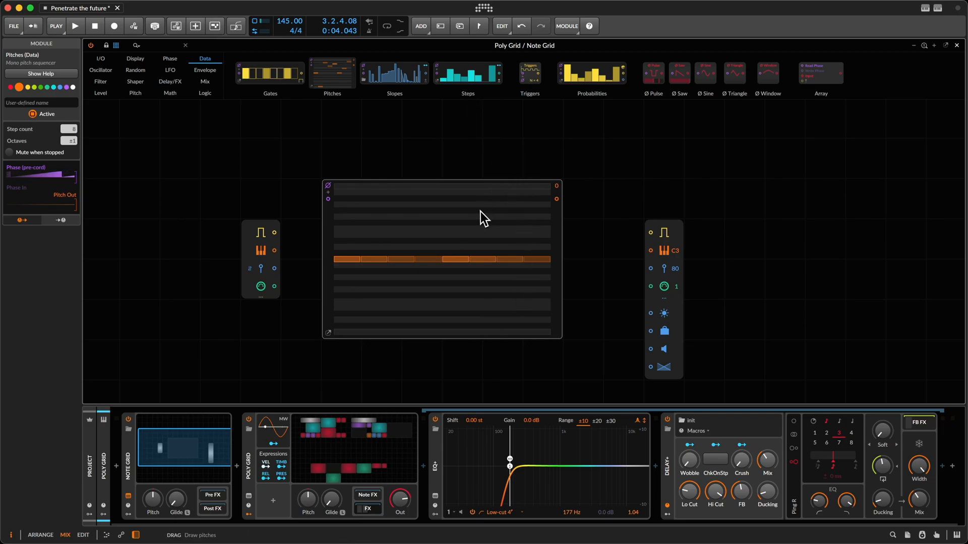
left_click(558, 187)
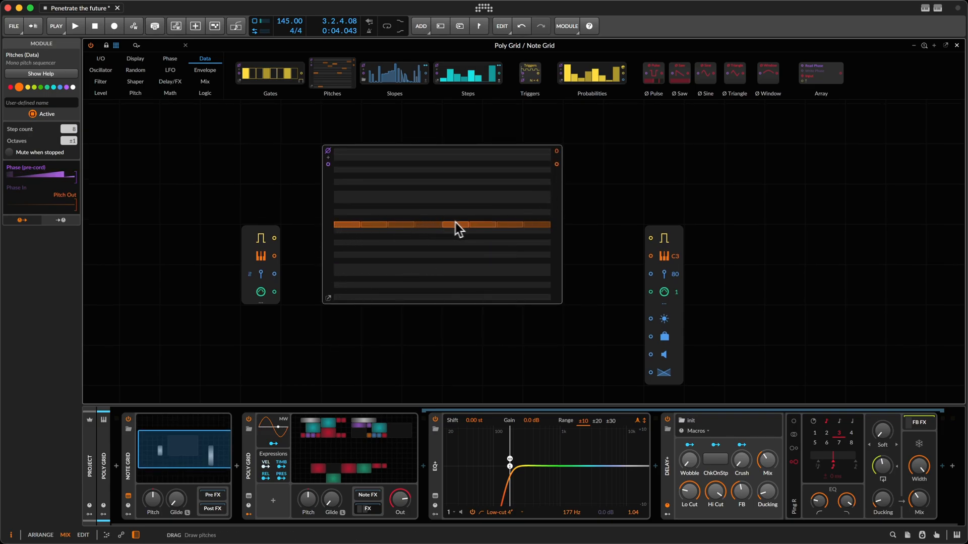
- Insert a value readout and connect the Pitches output to it
right_click(601, 122)
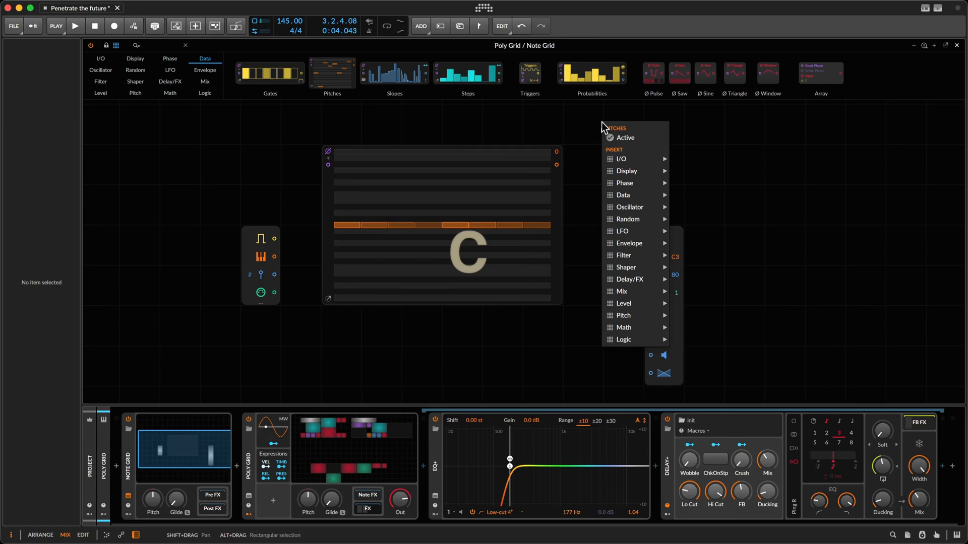
mouse_move(627, 171)
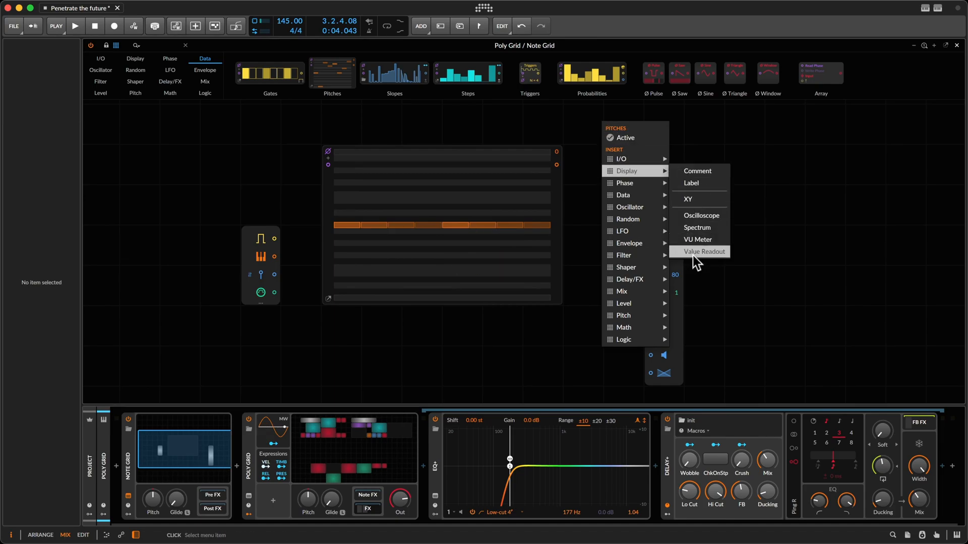
left_click(695, 254)
left_click_drag(582, 109, 623, 151)
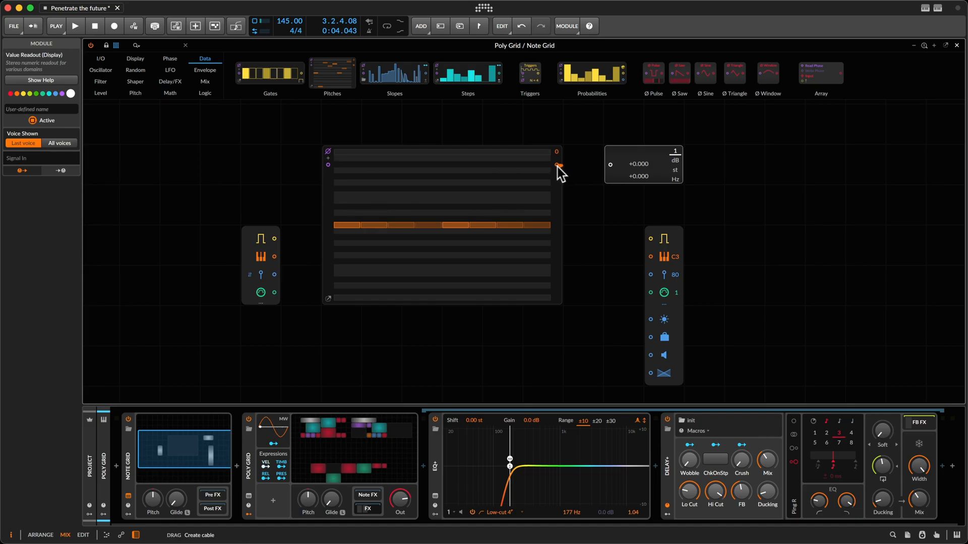
left_click_drag(558, 166, 610, 165)
left_click(179, 123)
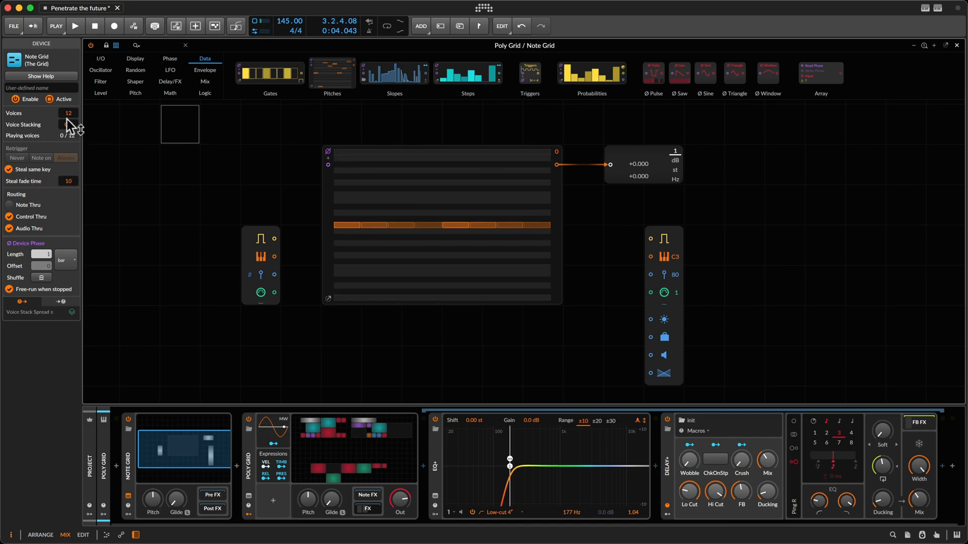
- Set the Note Grid voices to Mono and try then remove a direct pitch connection
left_click_drag(68, 114, 68, 132)
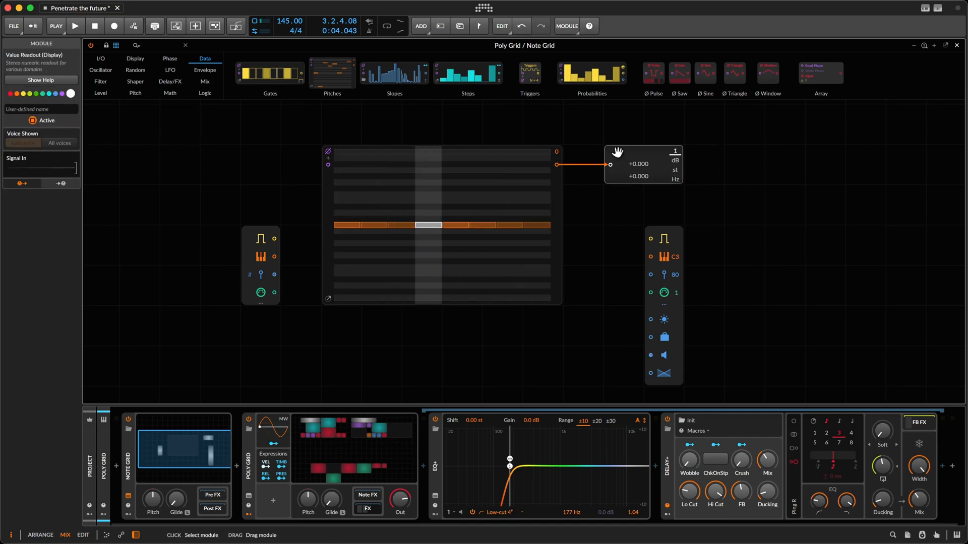
left_click_drag(620, 180, 662, 179)
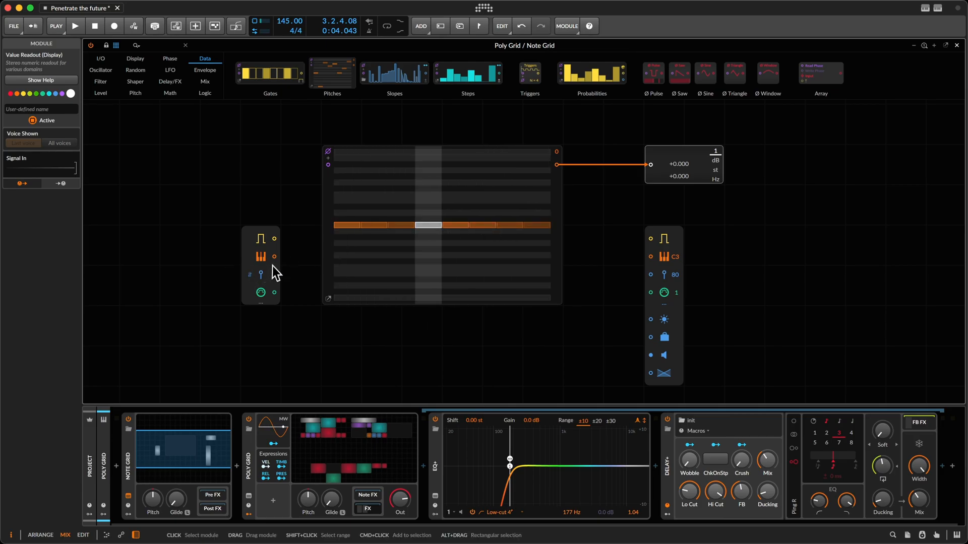
left_click_drag(273, 256, 651, 257)
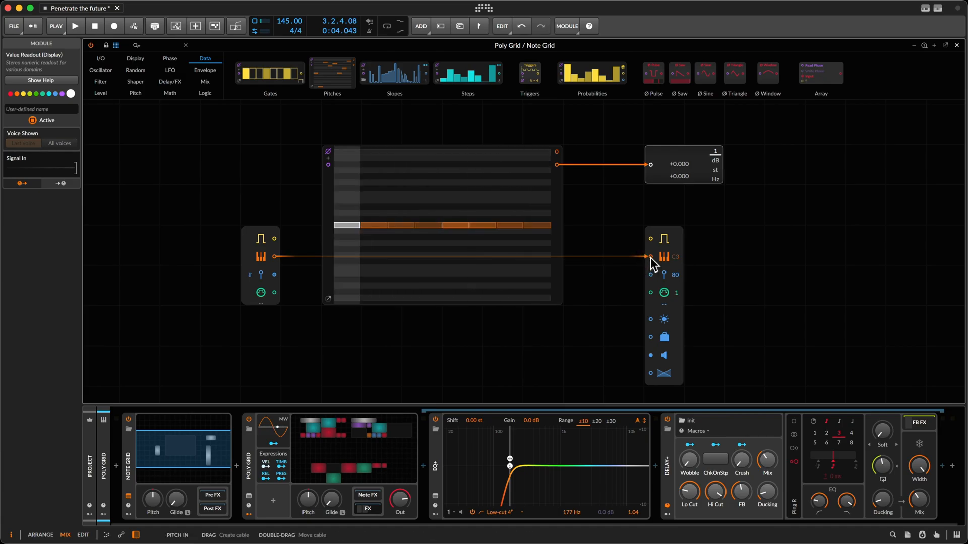
left_click_drag(651, 258, 437, 236)
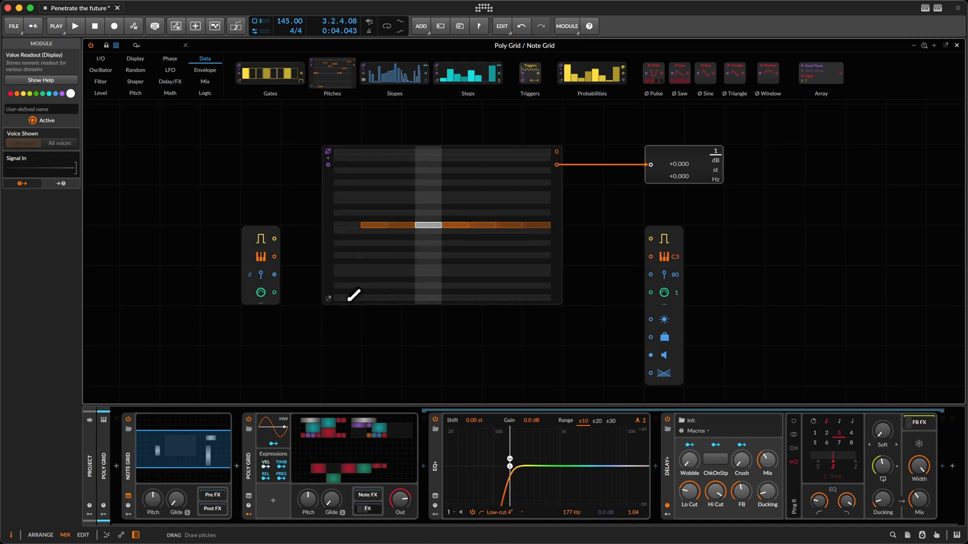
- Put every Pitches step on the lowest row and delete the value readout
left_click_drag(345, 298, 548, 297)
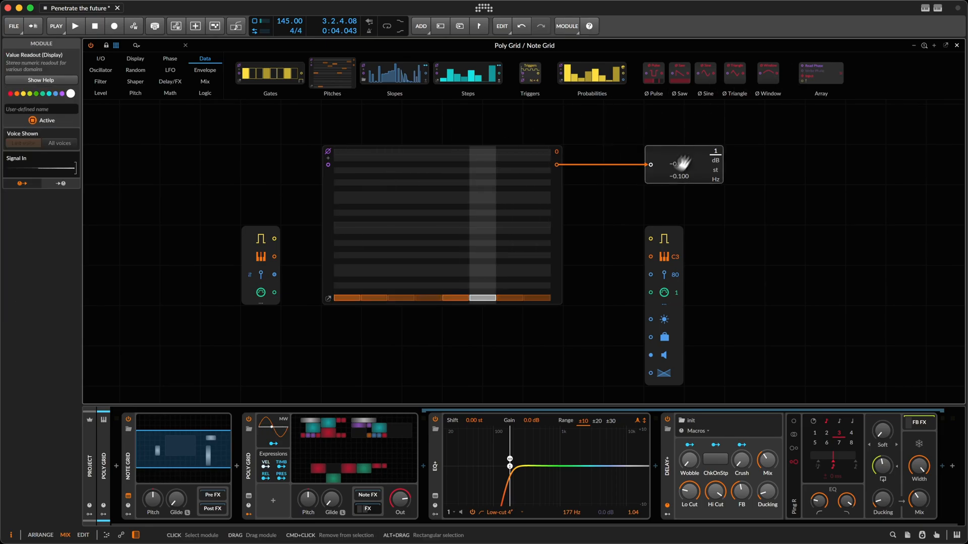
left_click_drag(337, 226, 365, 225)
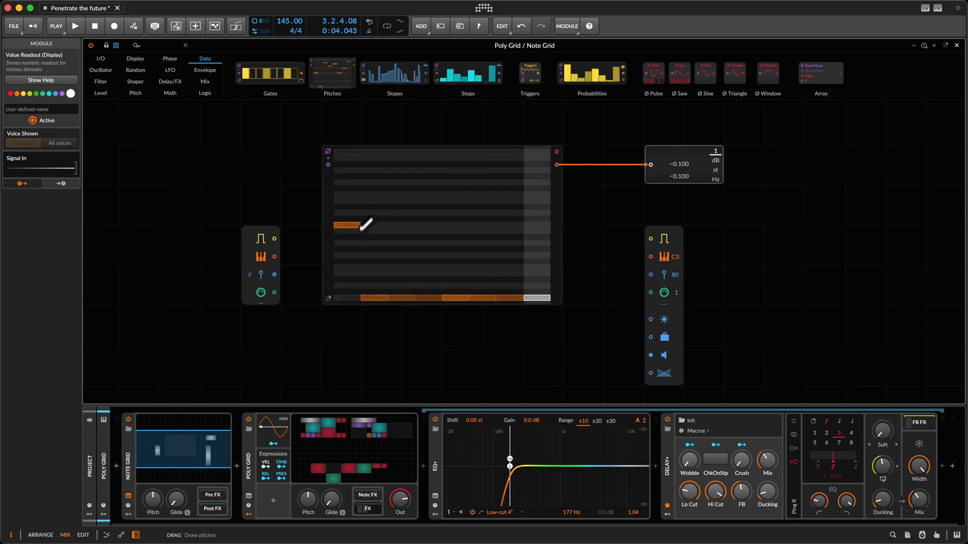
key("super+z")
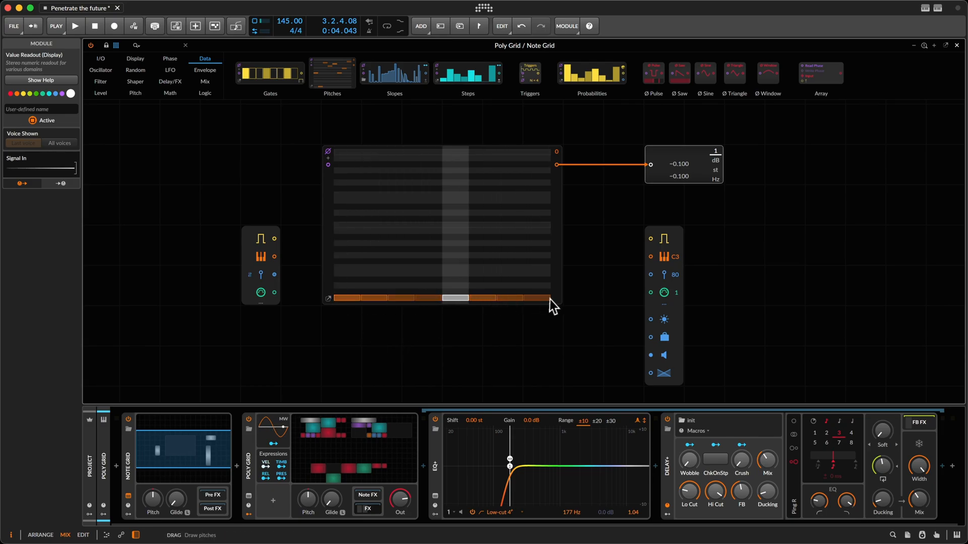
key("BackSpace")
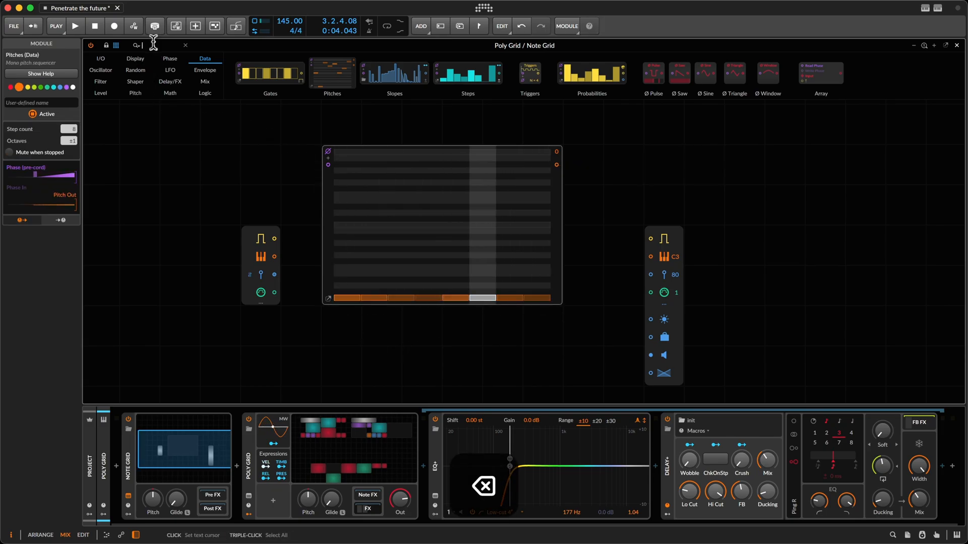
type("osc")
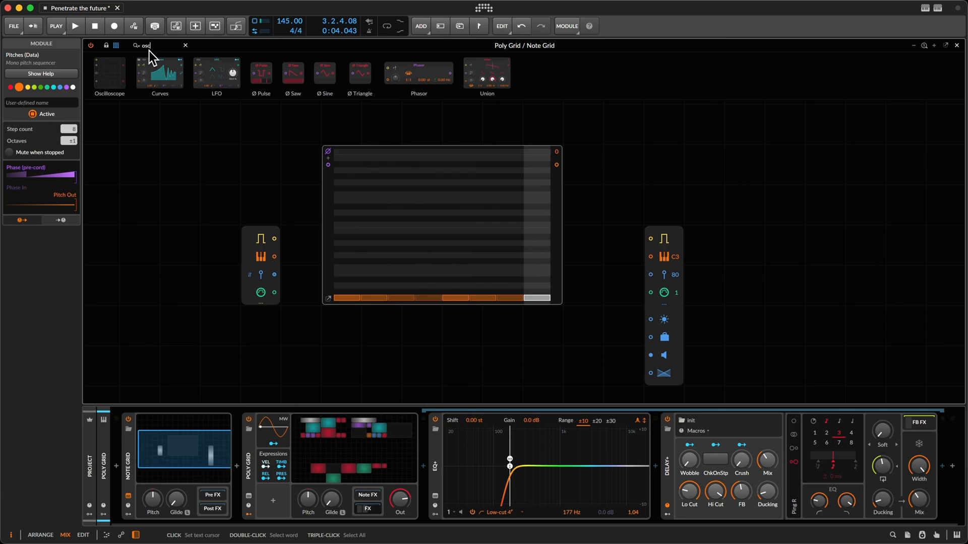
- Add an Octaver after Pitches and feed it into the output's pitch input
key("BackSpace")
key("BackSpace")
key("BackSpace")
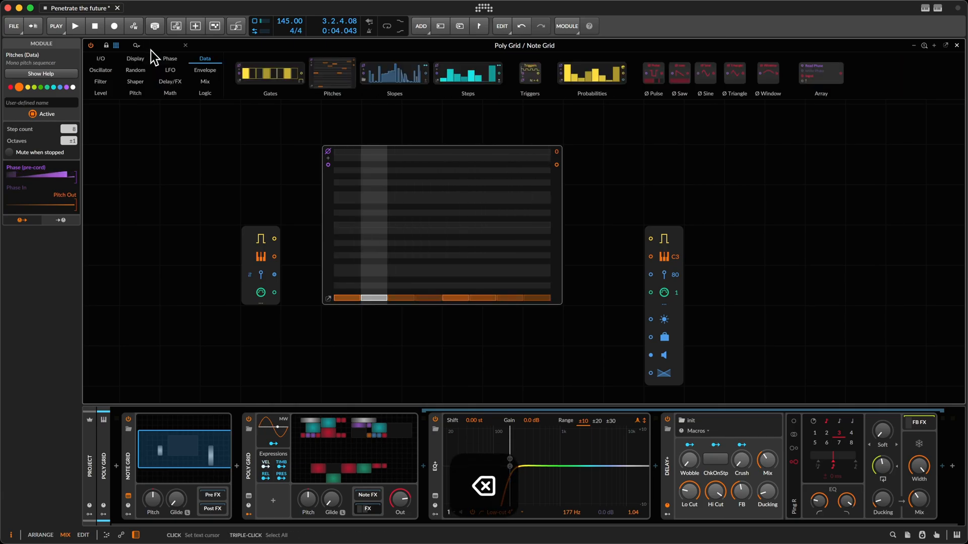
type("o")
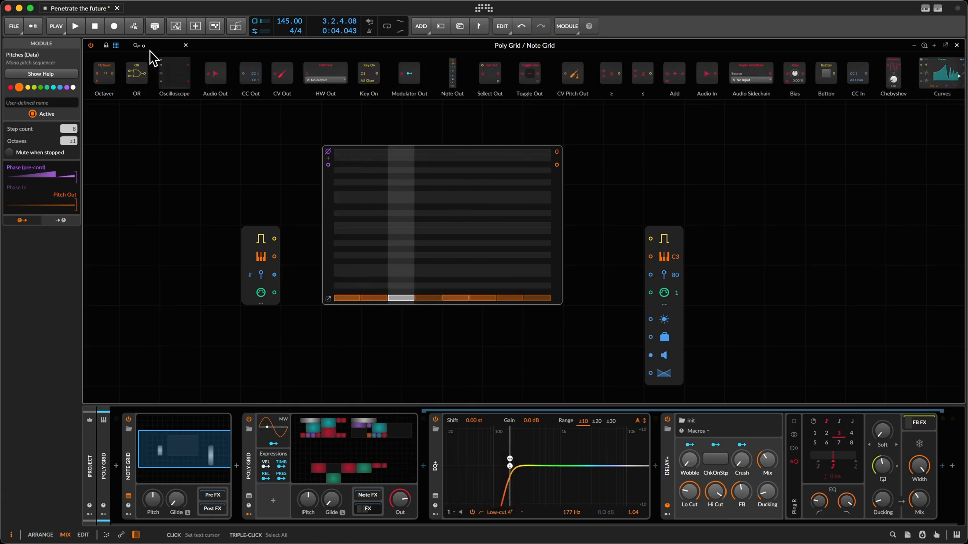
type("c")
left_click_drag(145, 70, 559, 166)
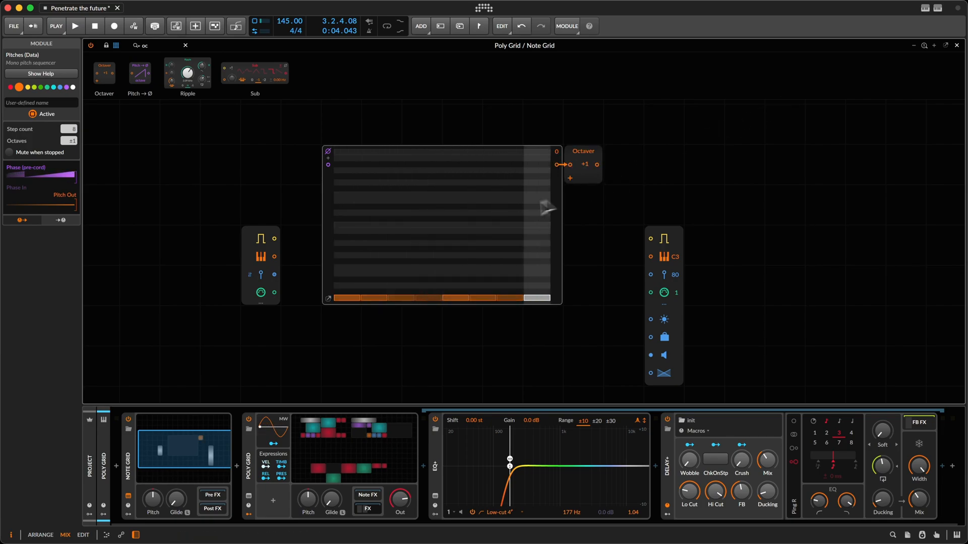
mouse_move(597, 165)
left_mouse_down()
mouse_move(650, 239)
mouse_move(650, 256)
left_mouse_up()
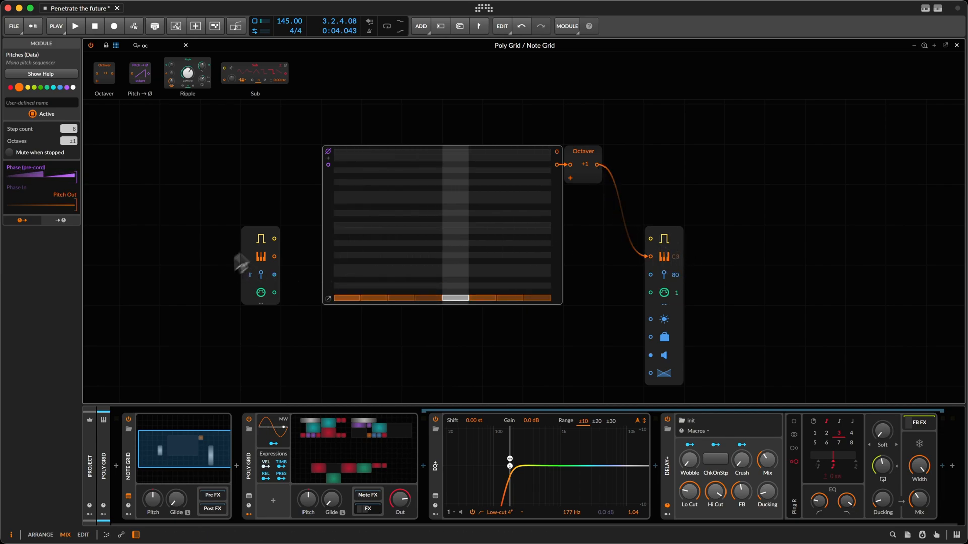
- Wire the incoming gate to the output gate and try a rising three-note melody
left_click_drag(274, 240, 650, 240)
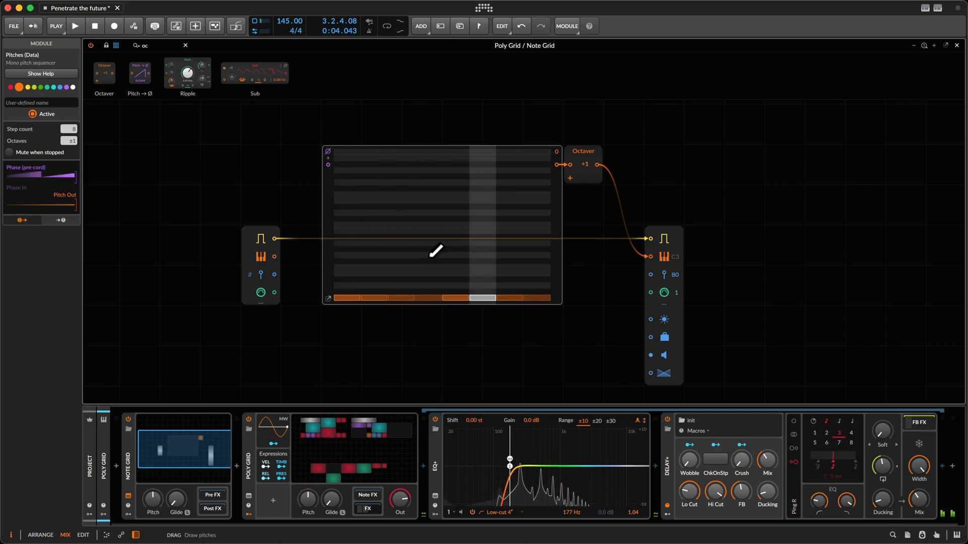
left_click_drag(454, 244, 510, 189)
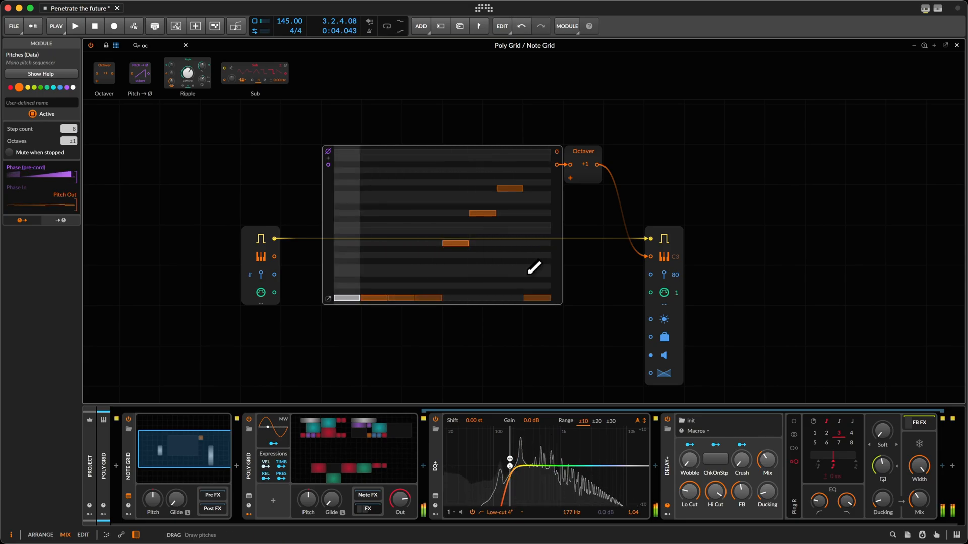
left_click(458, 272)
left_click(509, 220)
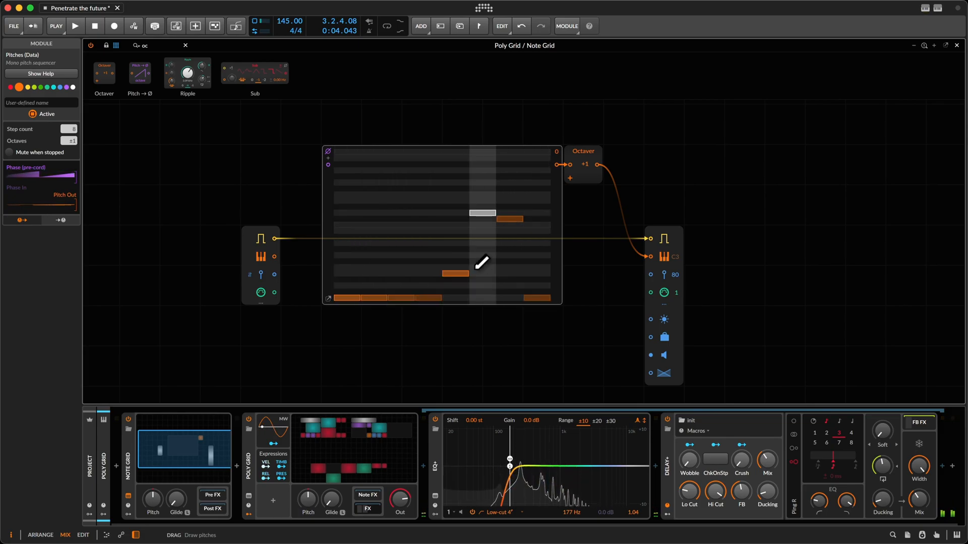
- Put every Pitches step back on the lowest row
left_click(535, 298)
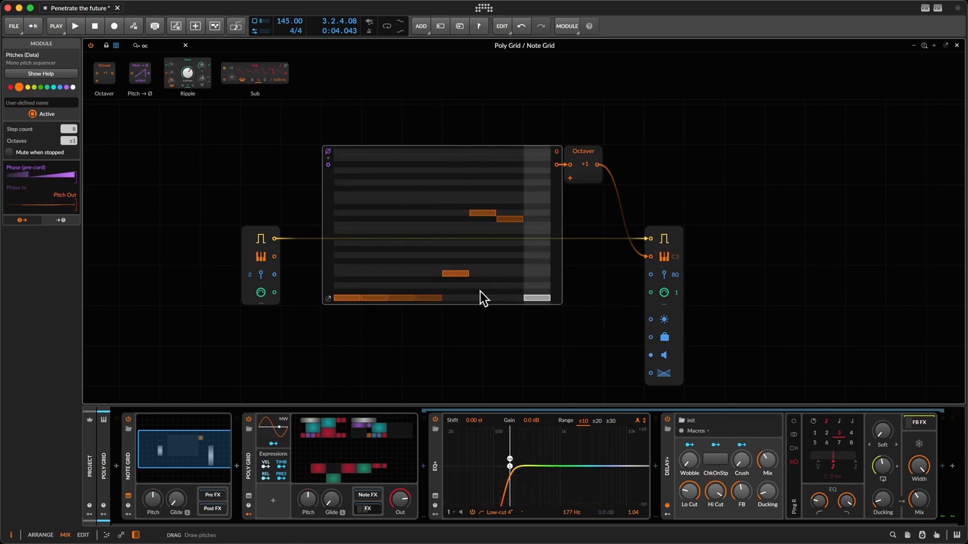
left_click_drag(481, 297, 530, 297)
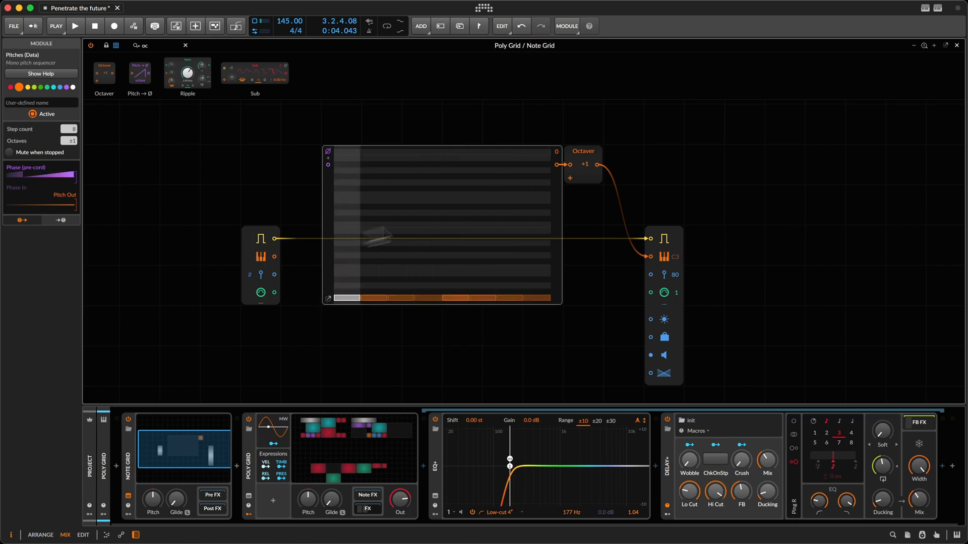
- Insert an Arpeggiator after the Note Grid and show its gate-length steps
left_click(236, 469)
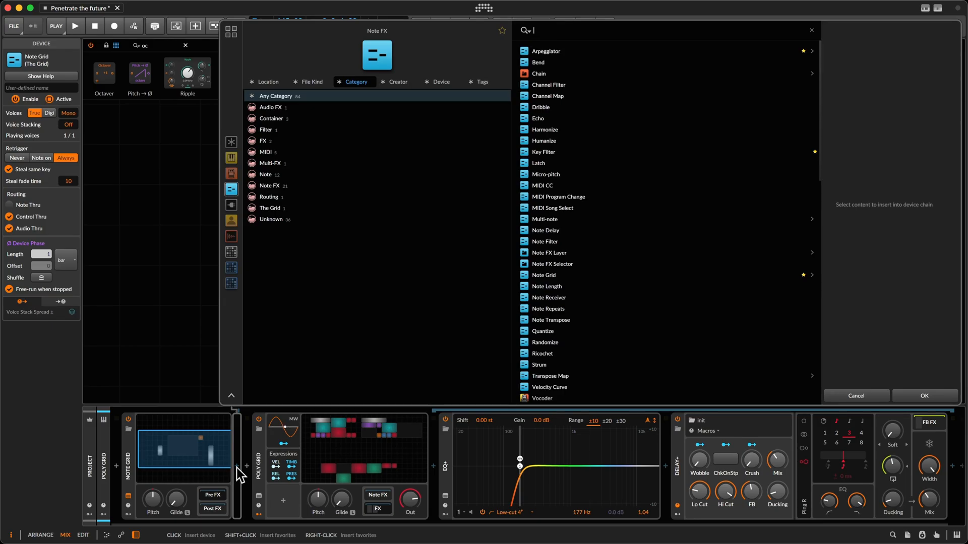
key("Return")
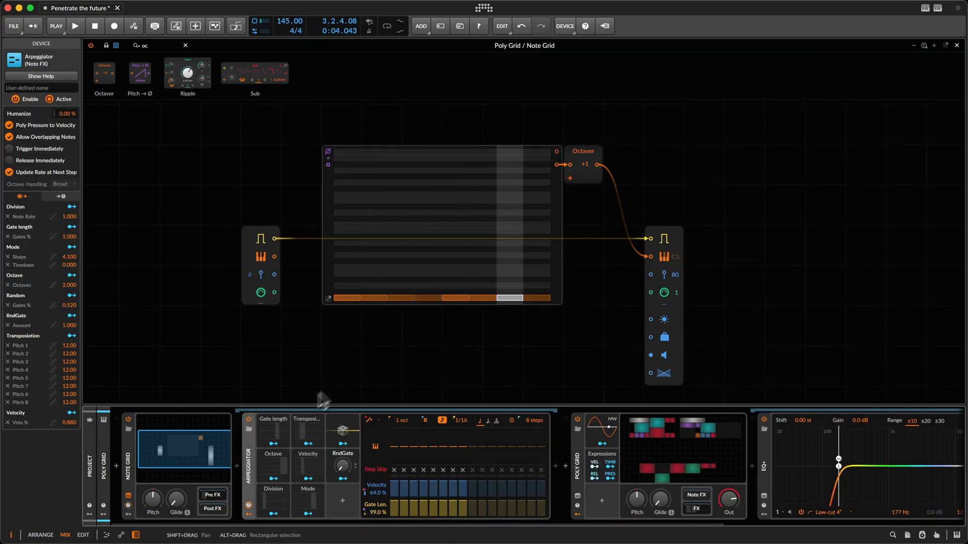
left_click(270, 439)
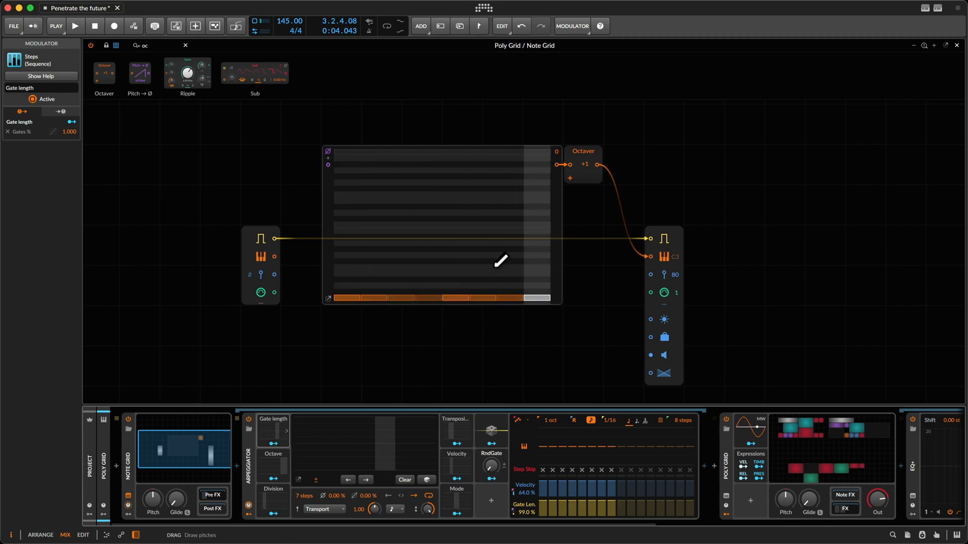
- Draw two Pitches steps on the same higher row
left_click_drag(456, 256, 511, 231)
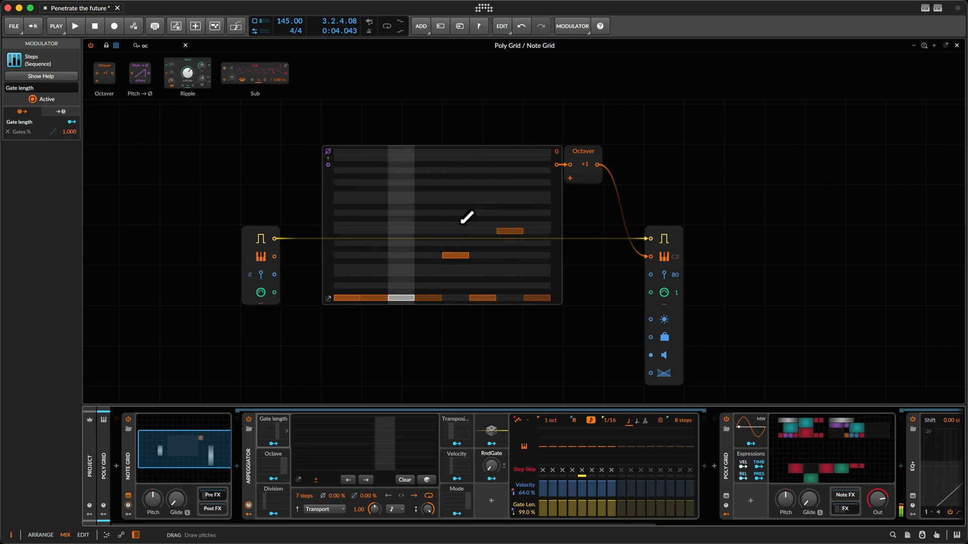
left_click(462, 212)
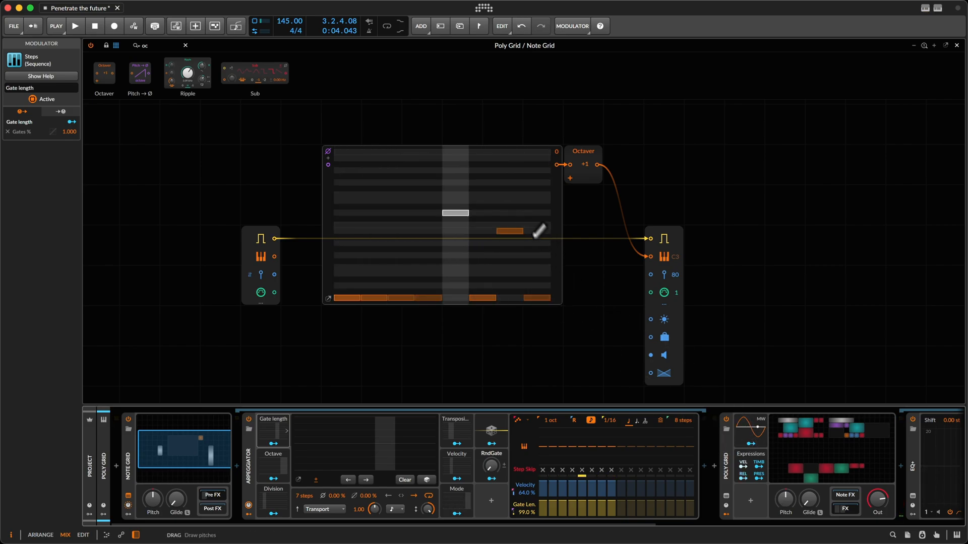
left_click(509, 212)
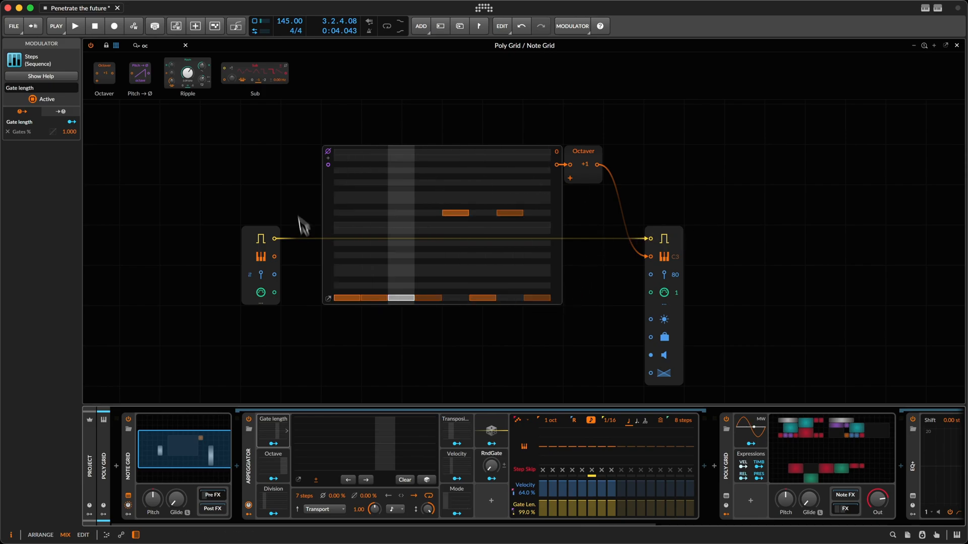
- Route Pitch In into an Add module merging it with the Octaver before the output pitch
left_click_drag(335, 181, 330, 129)
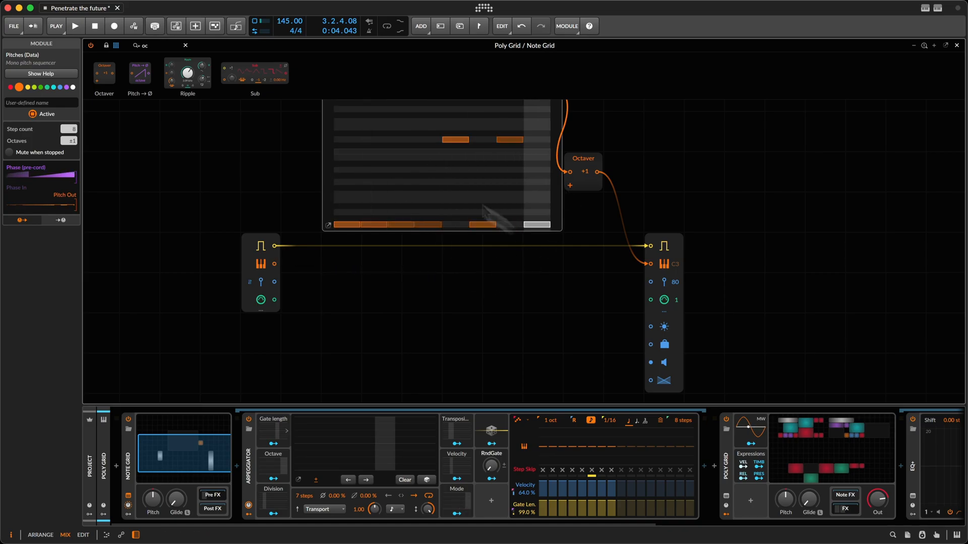
left_click_drag(275, 264, 651, 263)
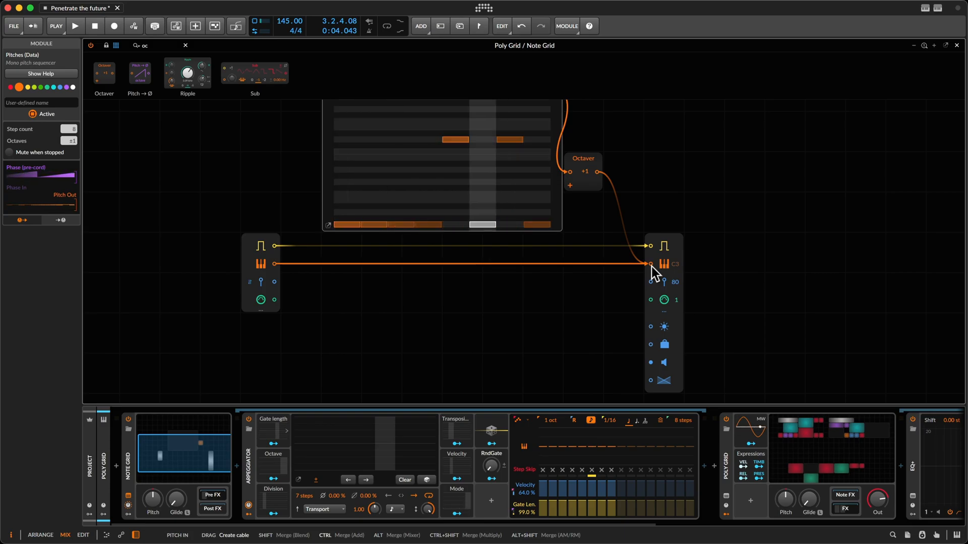
left_click(651, 267, "shift")
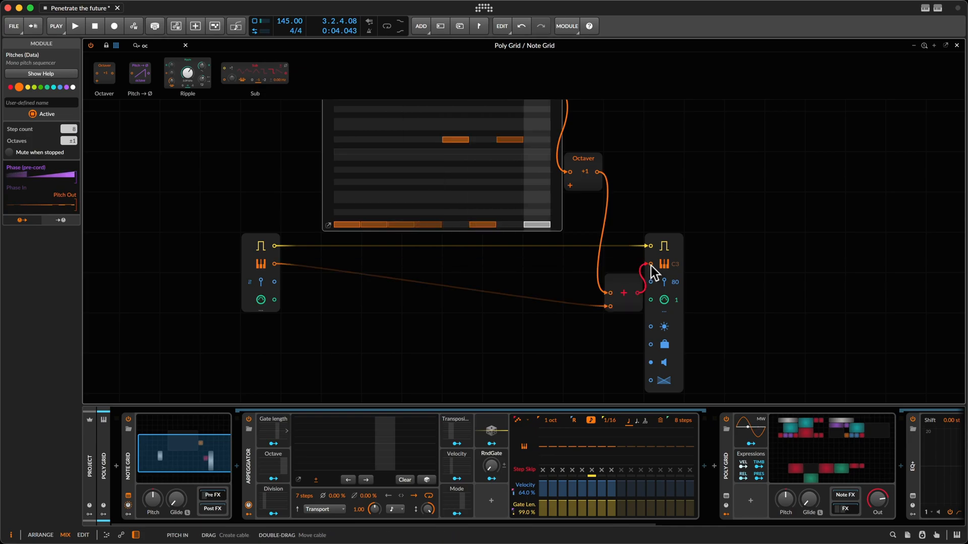
left_click_drag(628, 284, 623, 242)
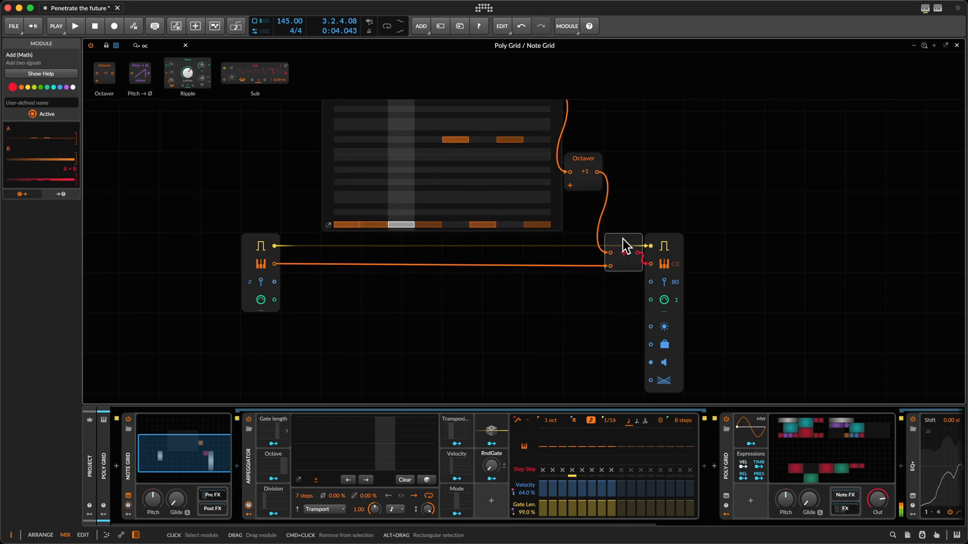
scroll(469, 344, "up", 2)
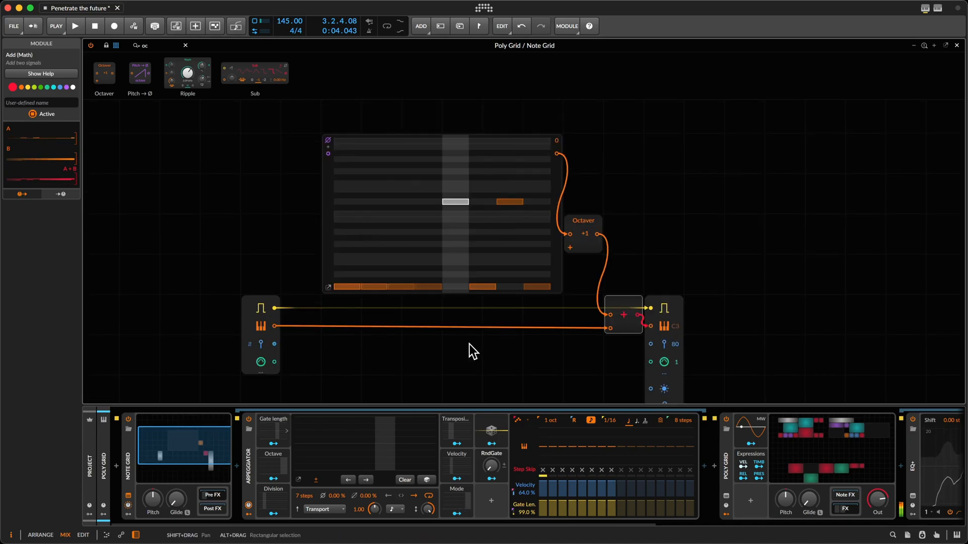
- Redraw the later note in the Pitches sequencer one row higher
double_click(509, 203)
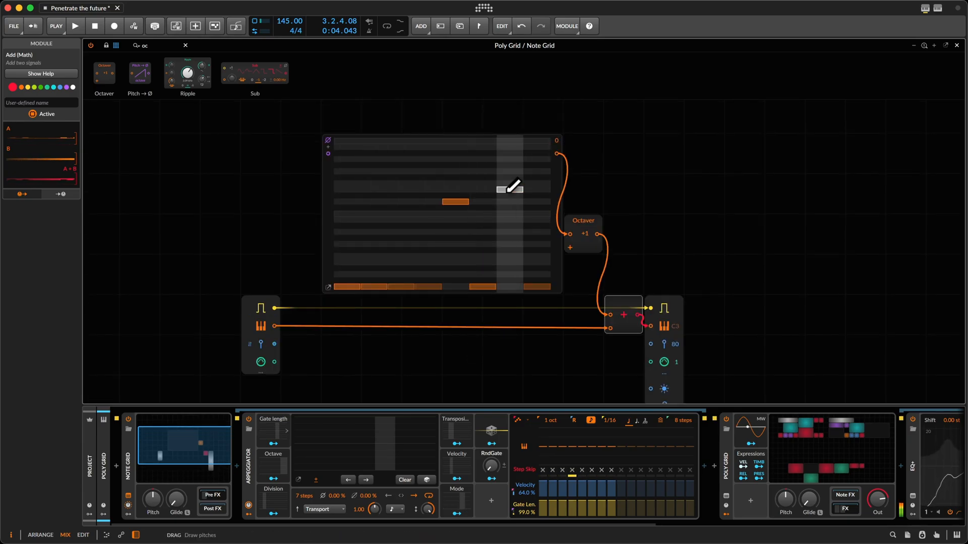
left_click(509, 188)
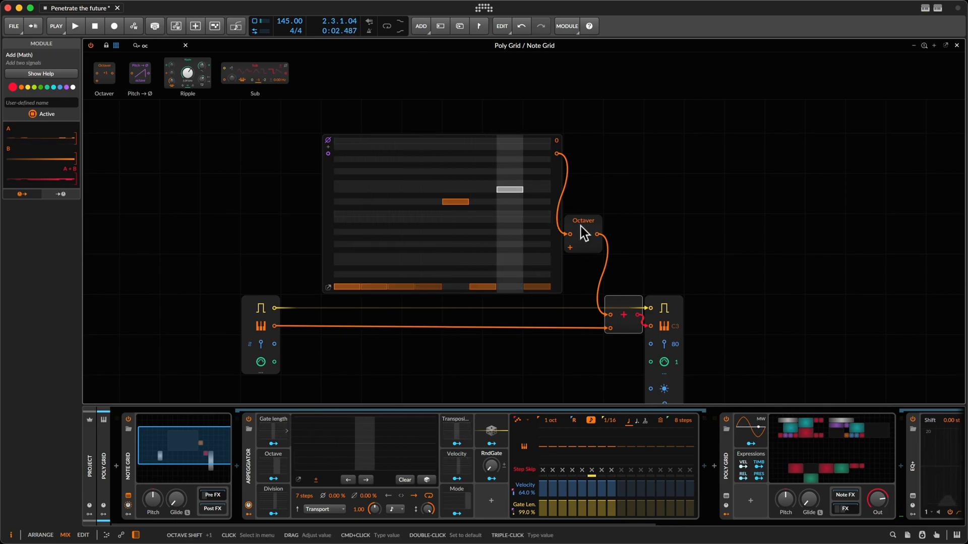
- Place a Phase In module from the I/O category left of the Pitches sequencer
left_click_drag(584, 226, 583, 148)
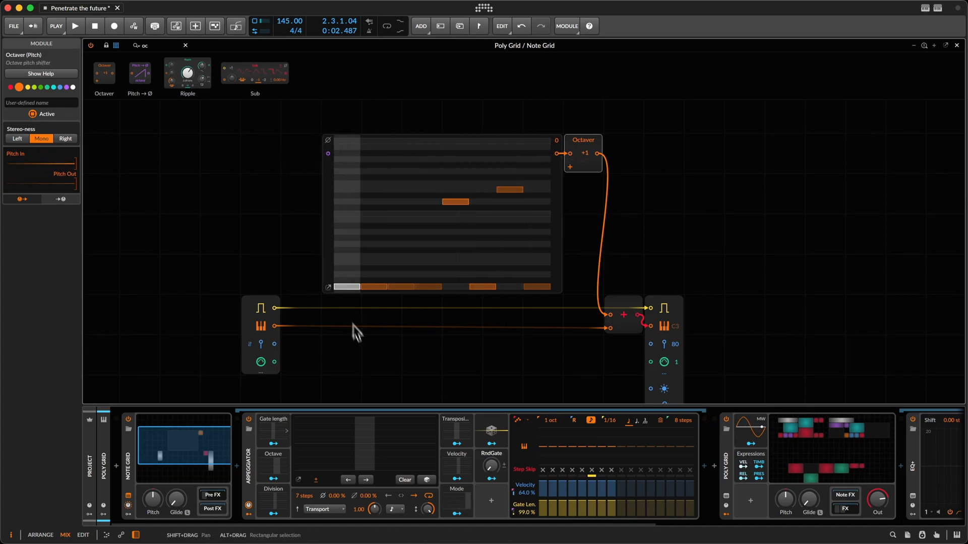
left_click(185, 46)
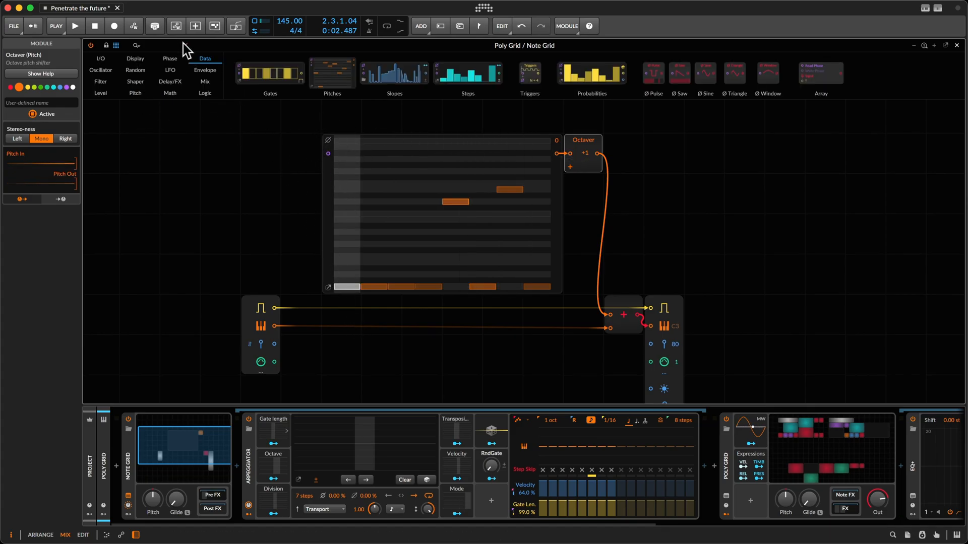
left_click(135, 59)
left_click(101, 58)
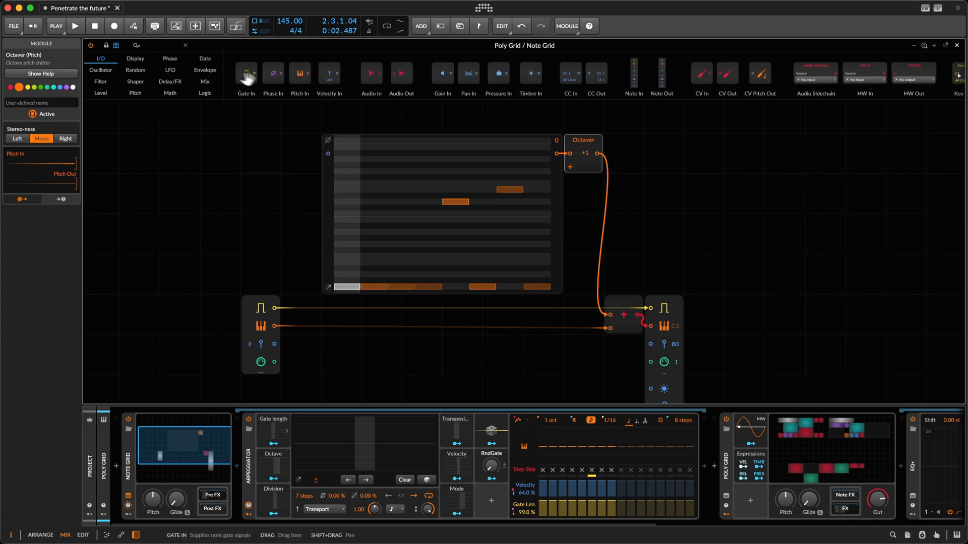
left_click(187, 190)
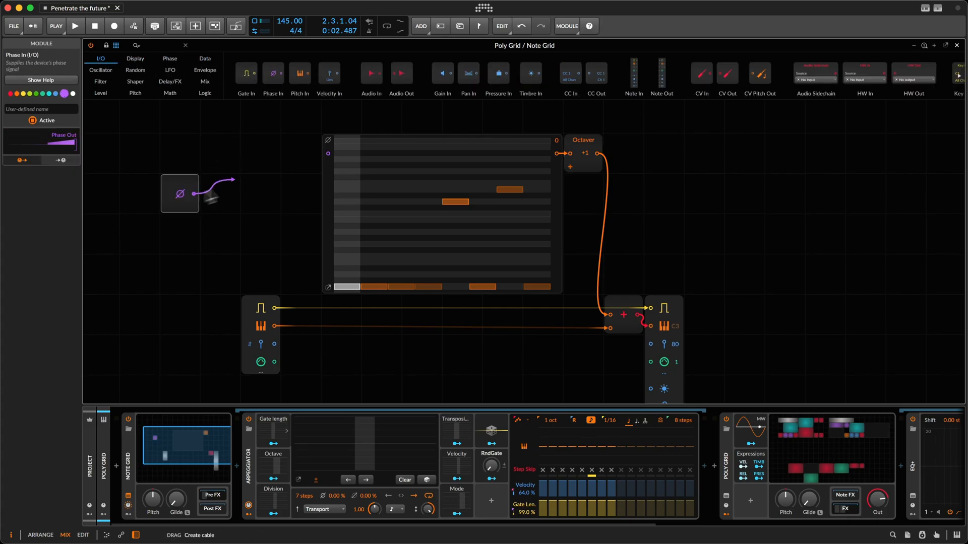
- Insert a Ø Scaler between Phase In and the sequencer with its Ratio at 24:1
left_click(170, 58)
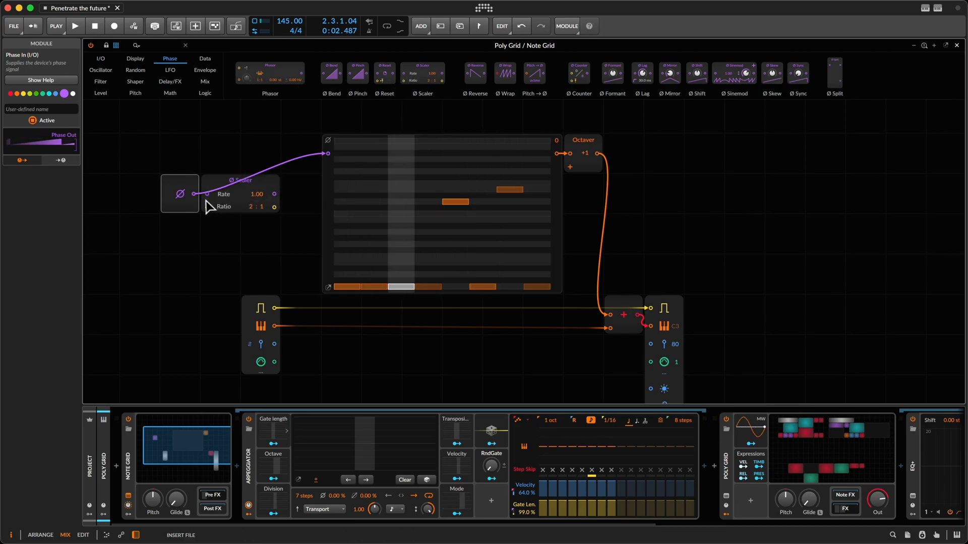
left_click_drag(420, 76, 219, 193)
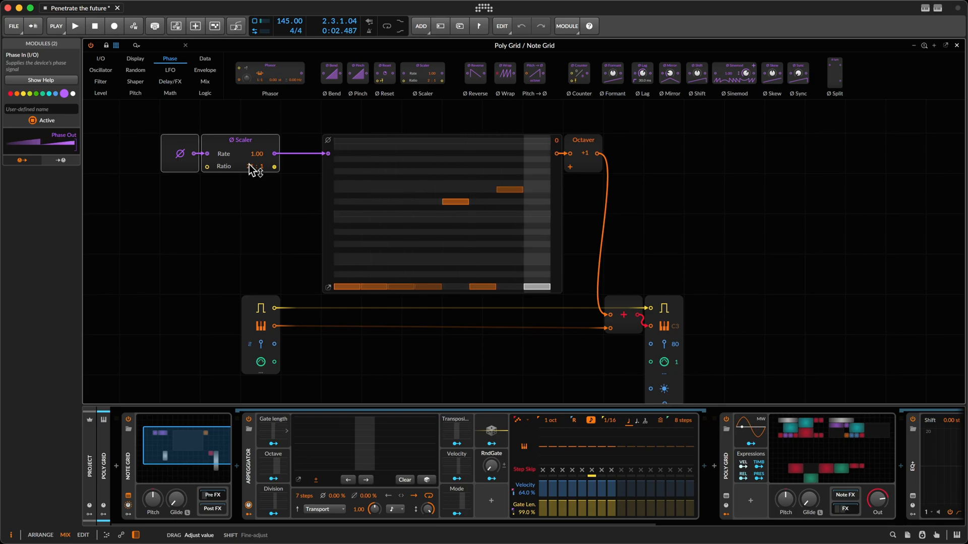
left_click_drag(254, 167, 255, 136)
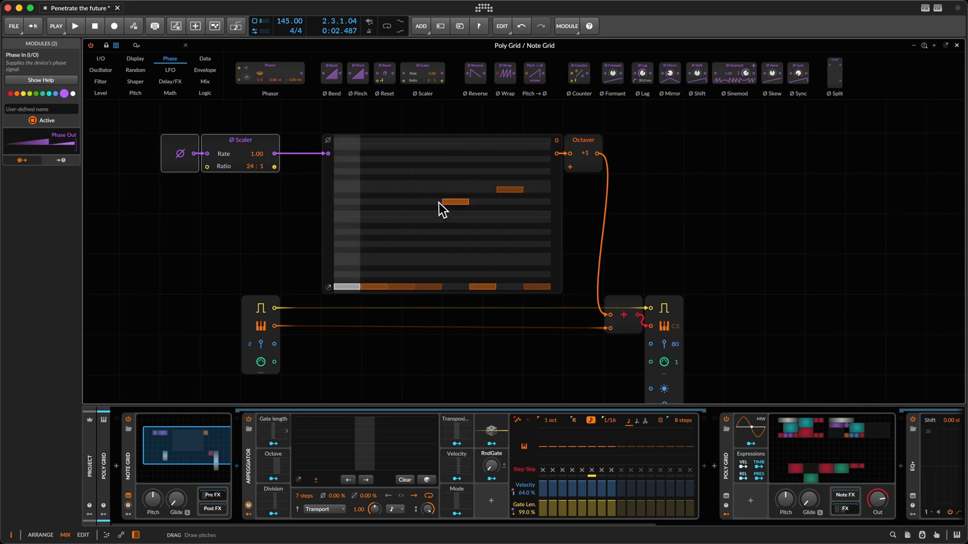
left_click(597, 272)
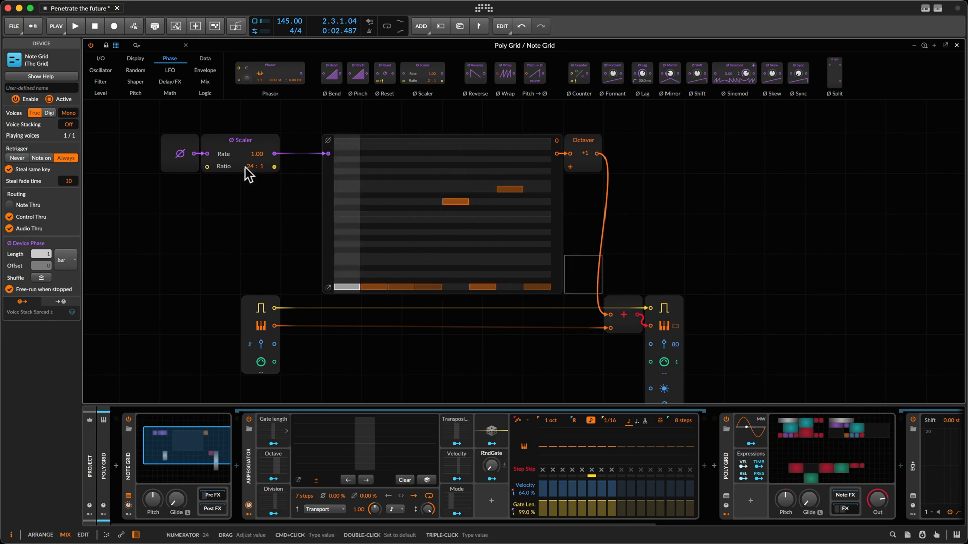
- Raise the Ø Scaler ratio to 34:1 and move the Add and output modules right
left_click_drag(260, 180, 257, 175)
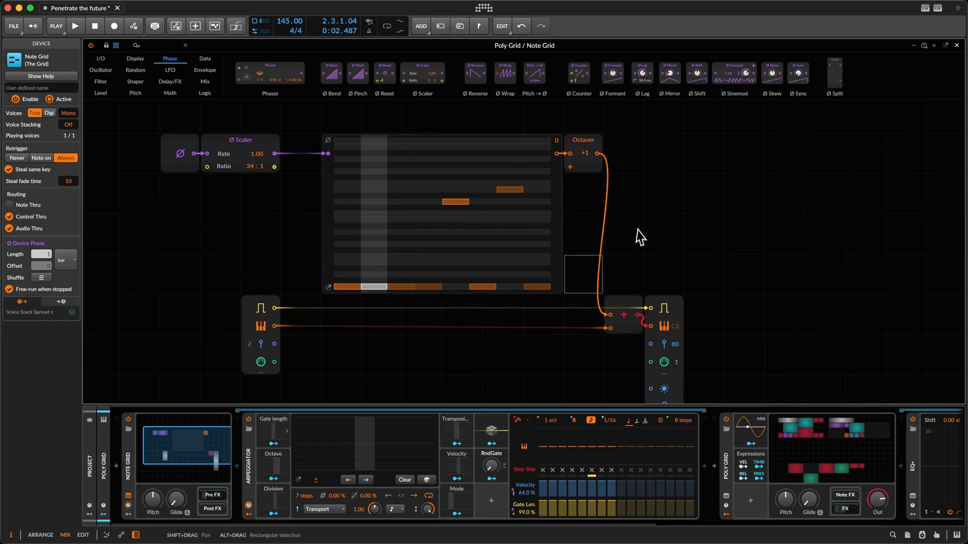
left_click(625, 316)
left_click_drag(627, 316, 748, 315)
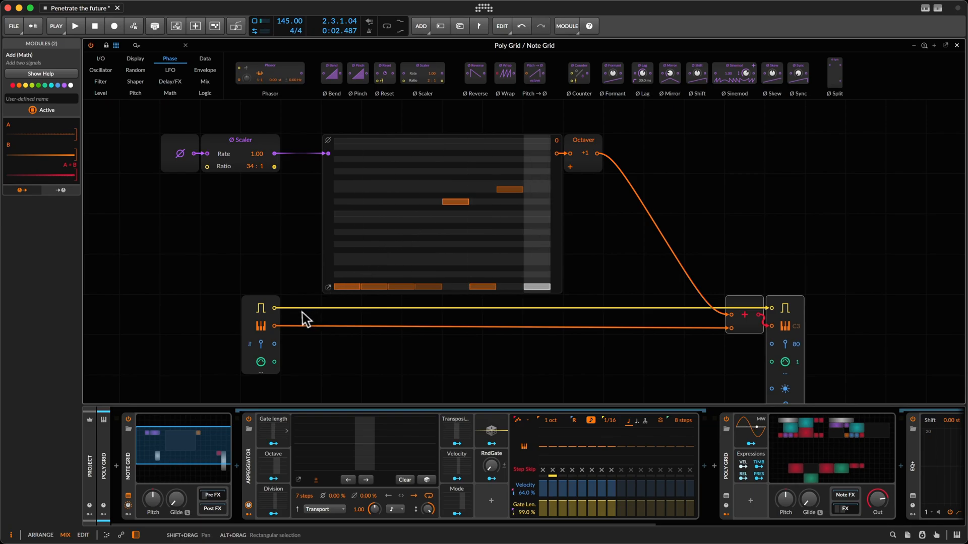
- Start a cable from the note gate input and cancel it unfinished
left_click_drag(275, 307, 310, 323)
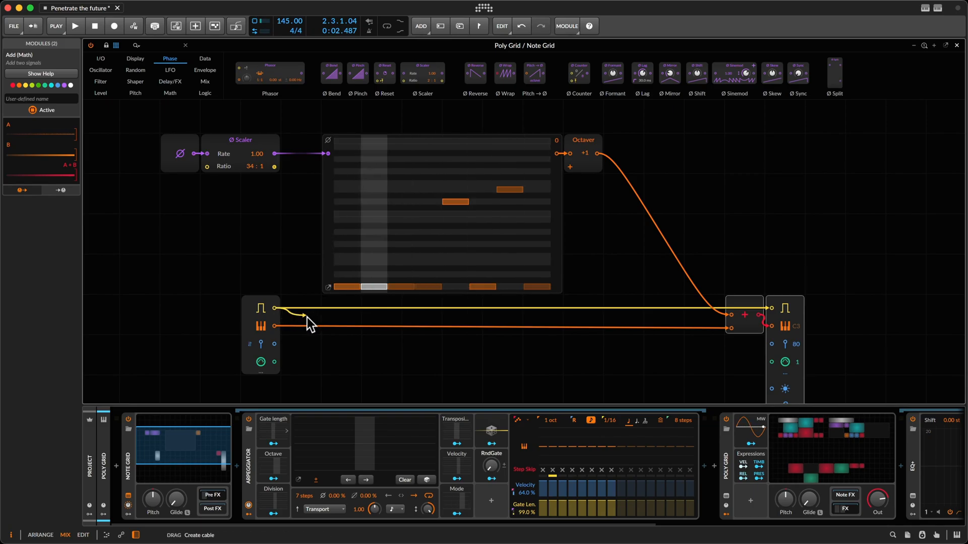
left_click_drag(307, 317, 307, 317)
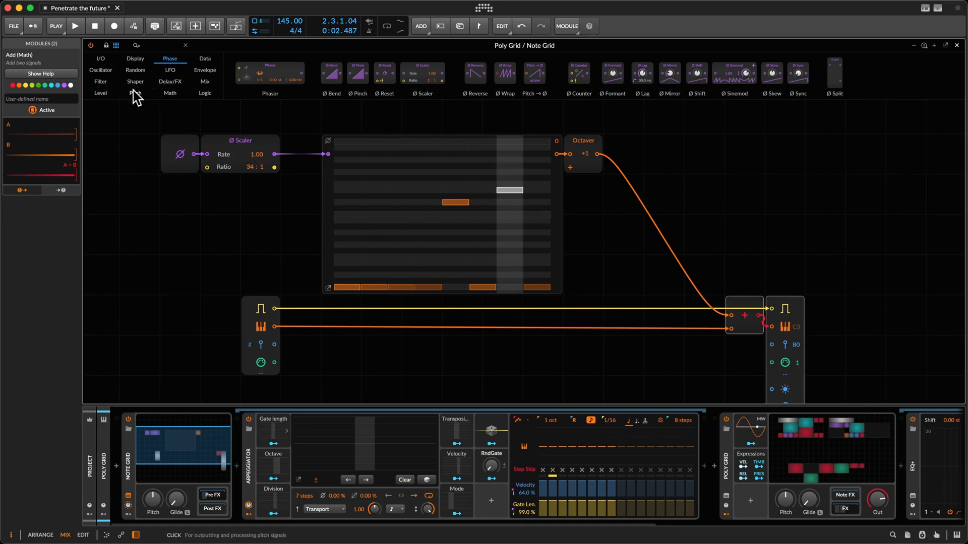
- Add a Sample / Hold from the Level category onto the Octaver output
left_click(101, 93)
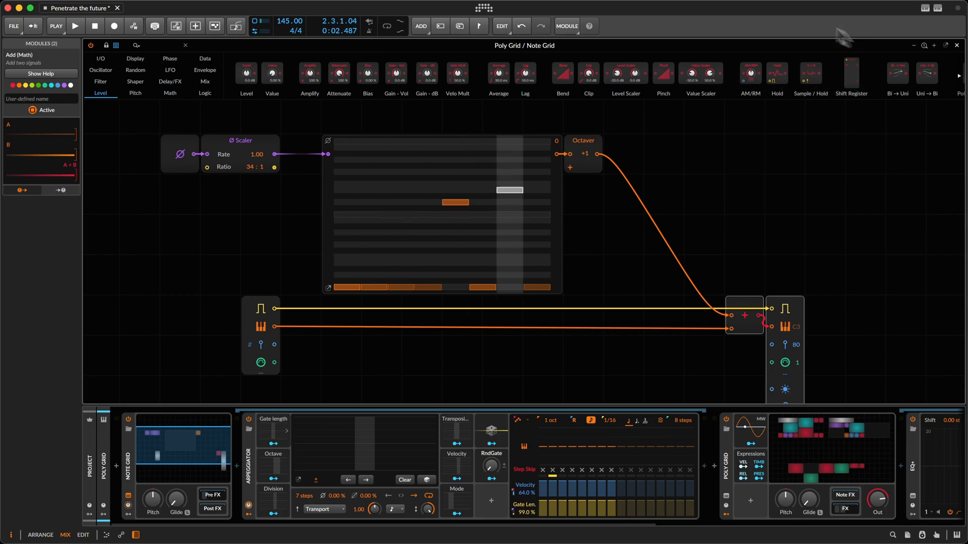
left_click_drag(811, 76, 662, 155)
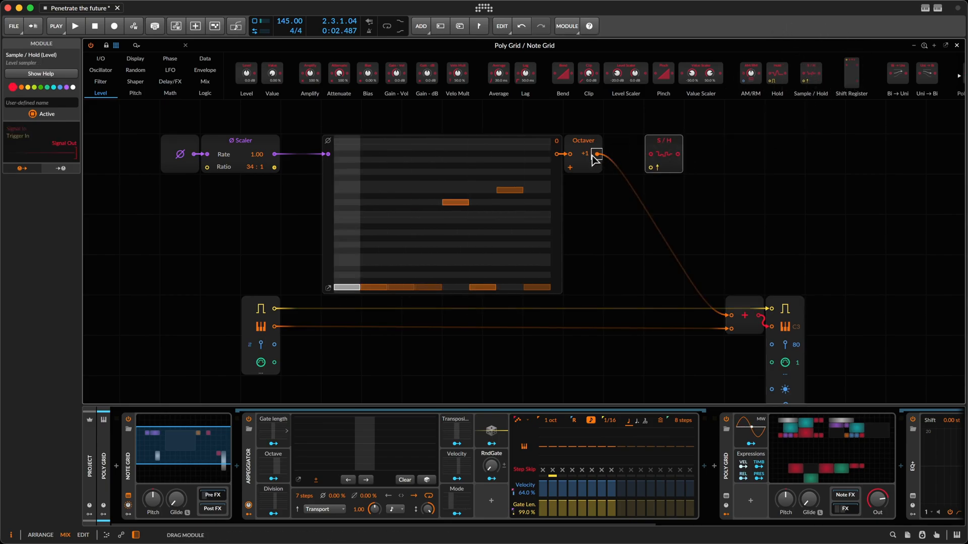
left_click(595, 157)
scroll(523, 225, "up", 1)
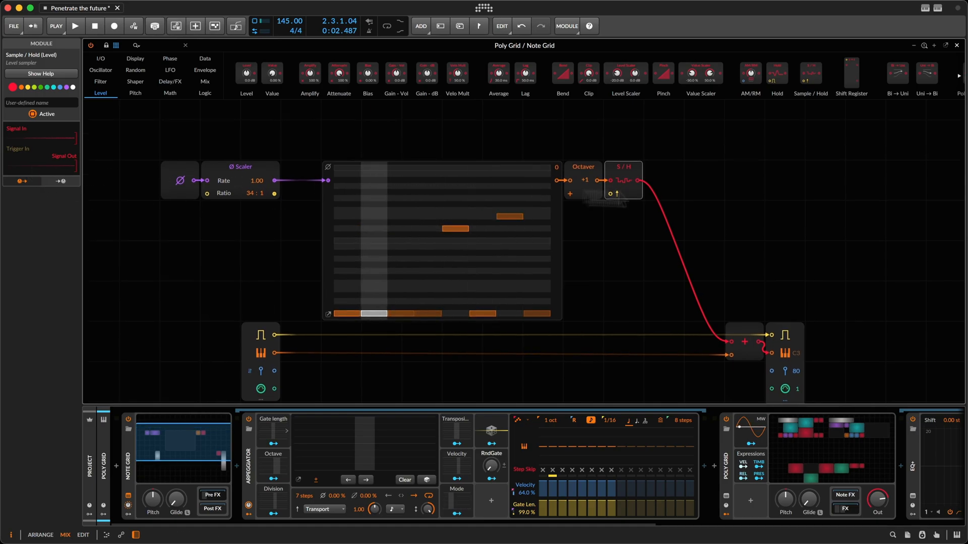
scroll(616, 196, "up", 1)
- Insert an Oscilloscope display and feed it the Sample/Hold output
right_click(737, 136)
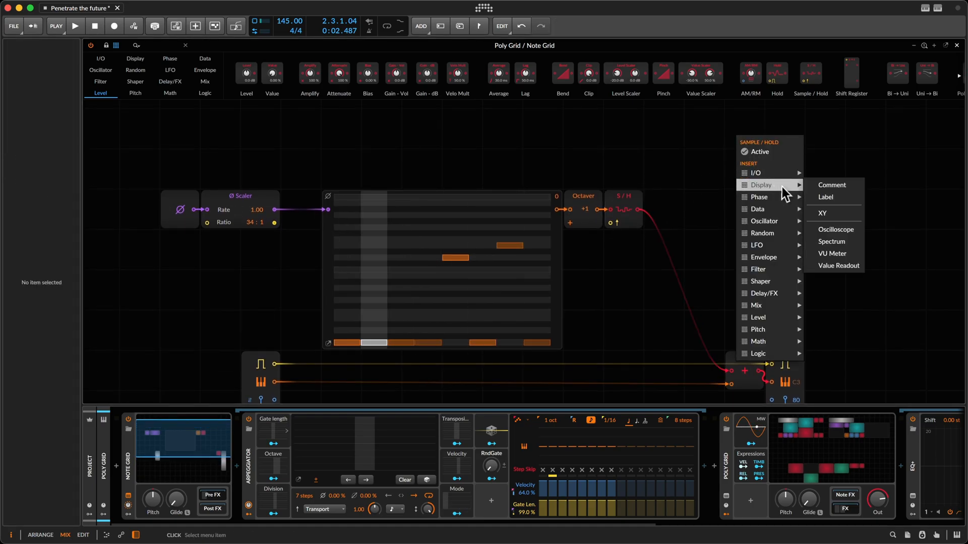
left_click(836, 230)
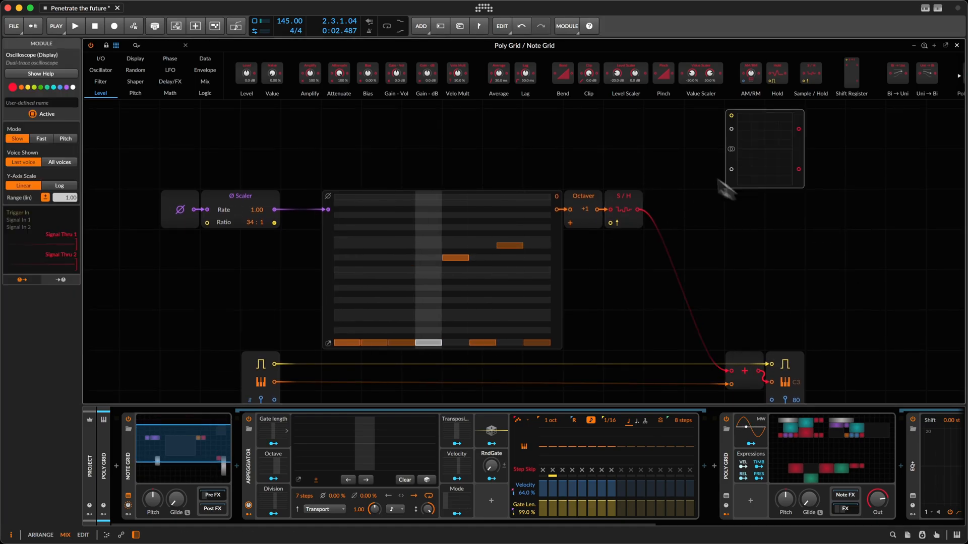
left_click_drag(642, 210, 733, 148)
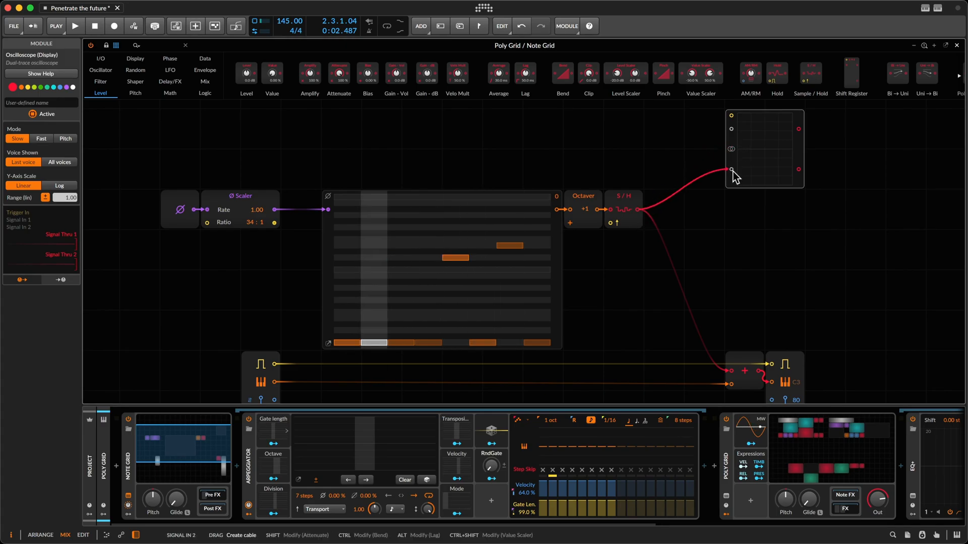
- Enlarge the oscilloscope and add a Logic Button module triggering the Sample/Hold
left_click_drag(801, 186, 841, 226)
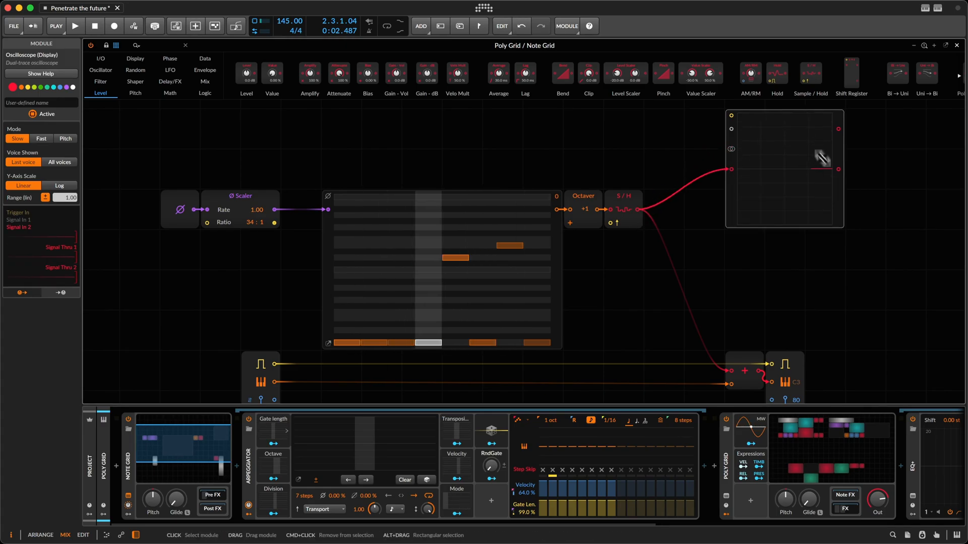
left_click(204, 92)
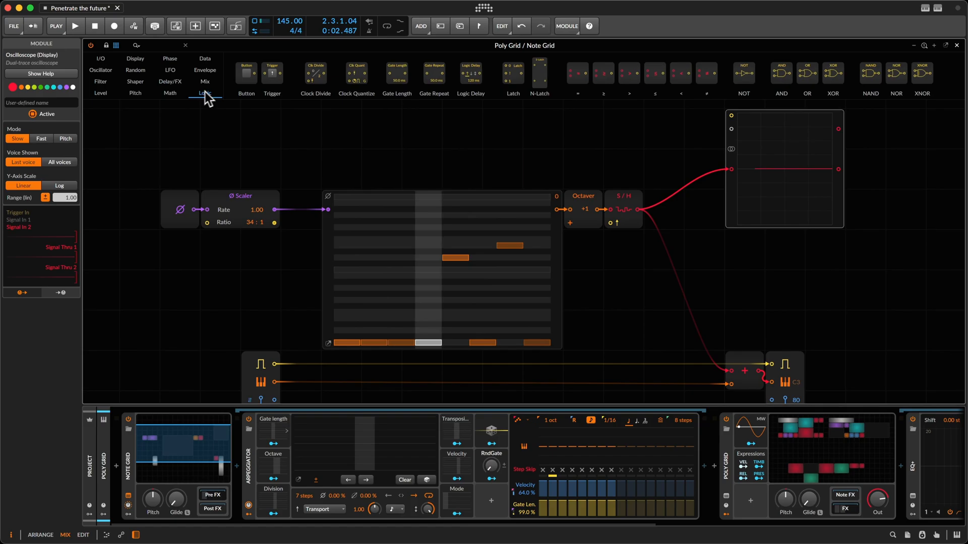
mouse_move(250, 76)
left_mouse_down()
mouse_move(584, 248)
mouse_move(610, 223)
left_mouse_up()
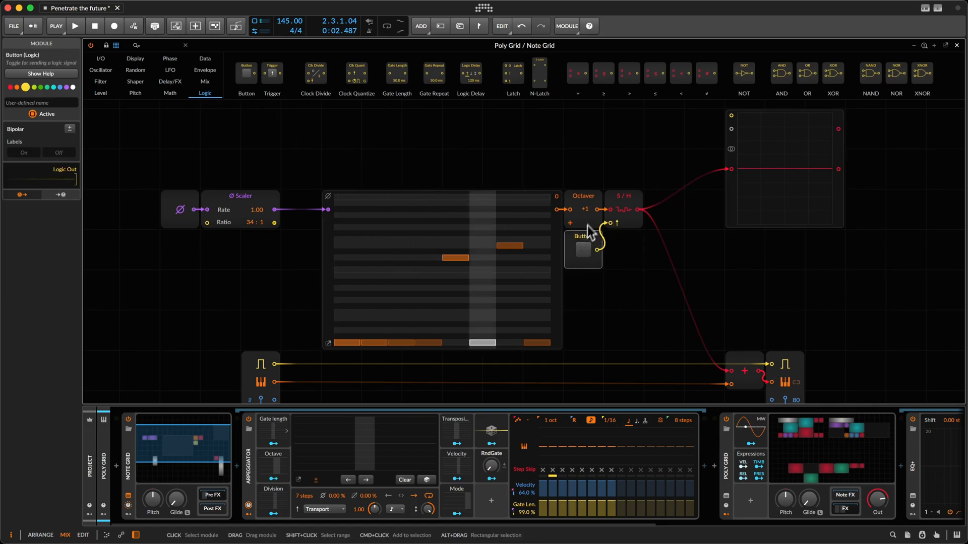
right_click(598, 219)
left_click(626, 201)
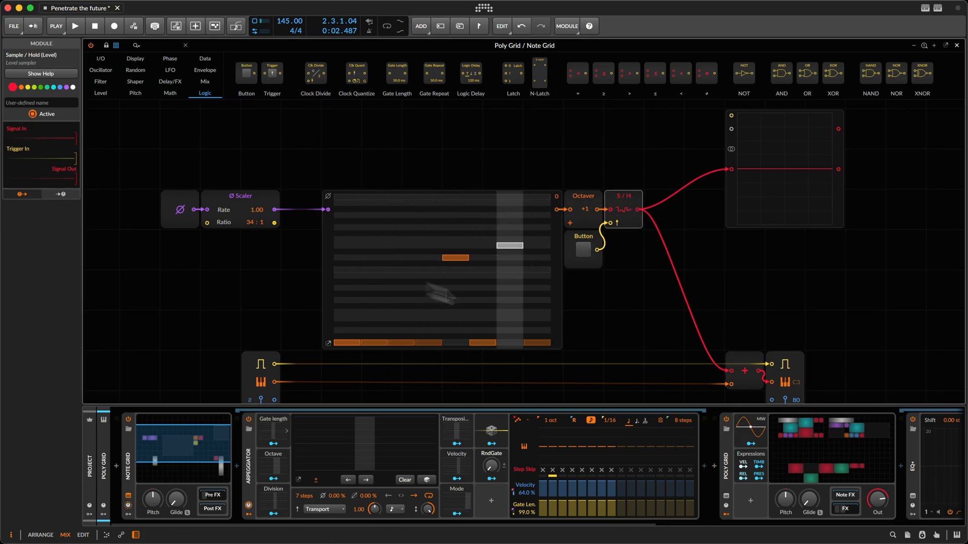
- Toggle the Button off and on so the Sample/Hold grabs a new pitch
left_click(583, 249)
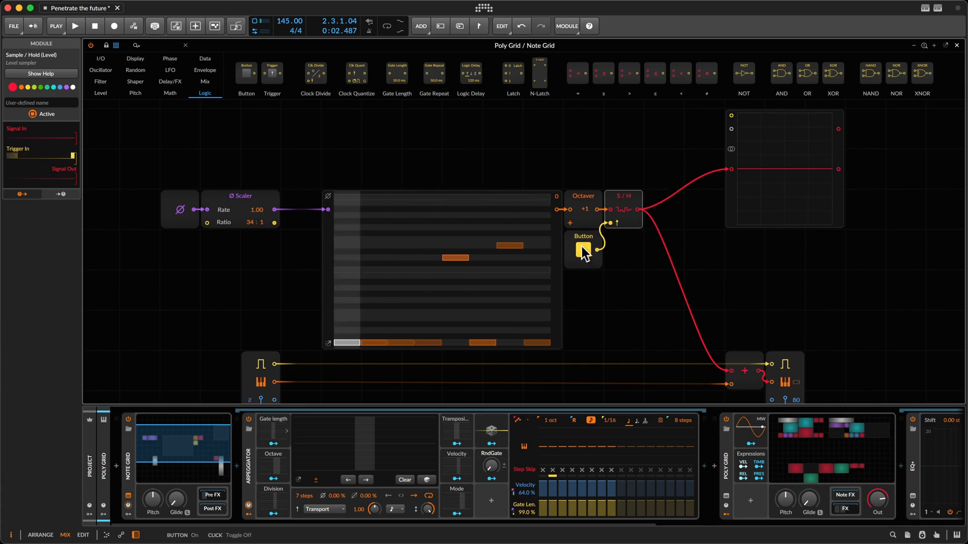
left_click(756, 167)
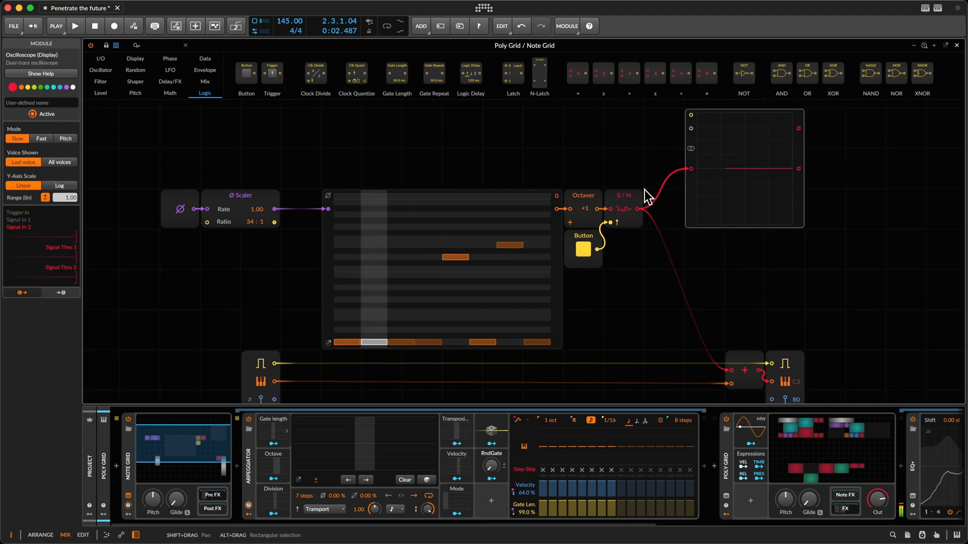
left_click(583, 250)
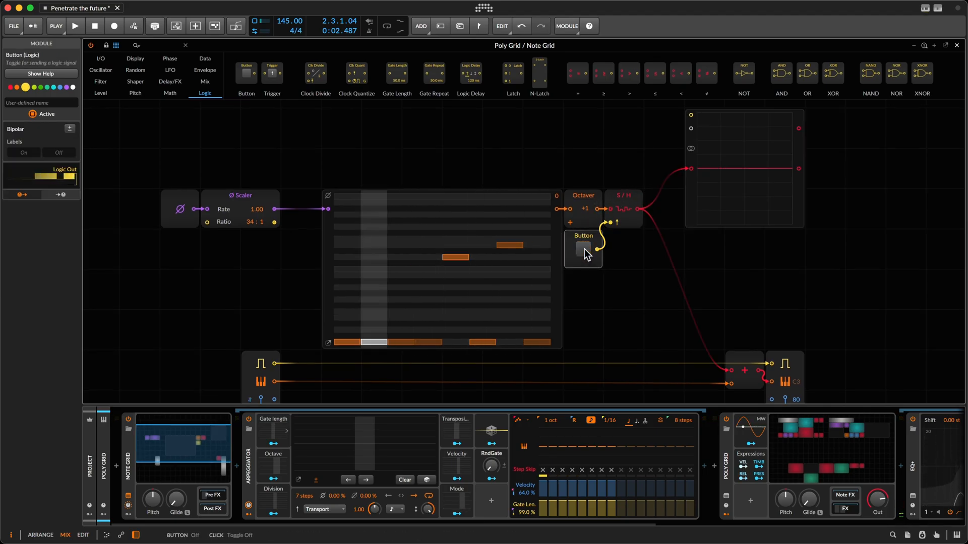
- Redraw the Pitches sequencer: flatten steps to the bottom row, then raise the second, fourth and fifth
left_click(585, 249)
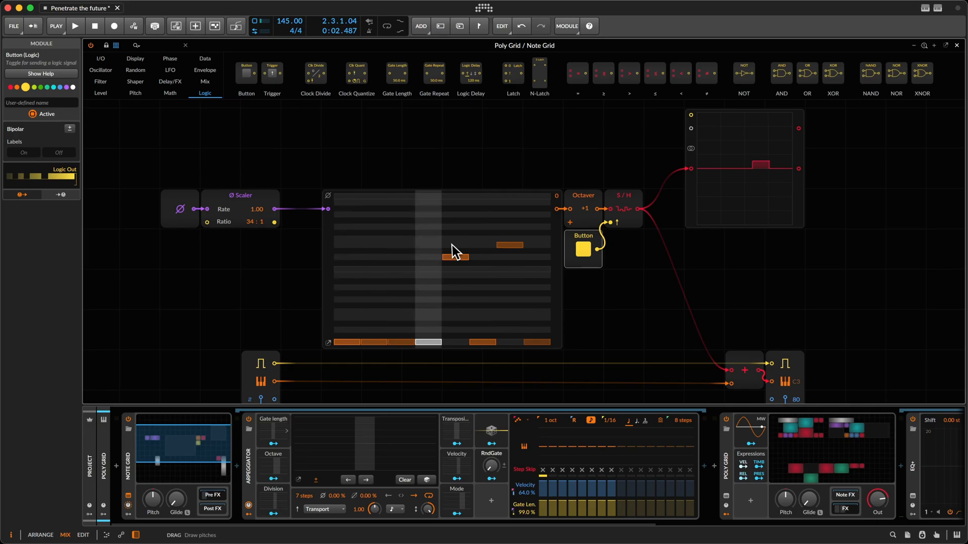
left_click_drag(510, 245, 512, 239)
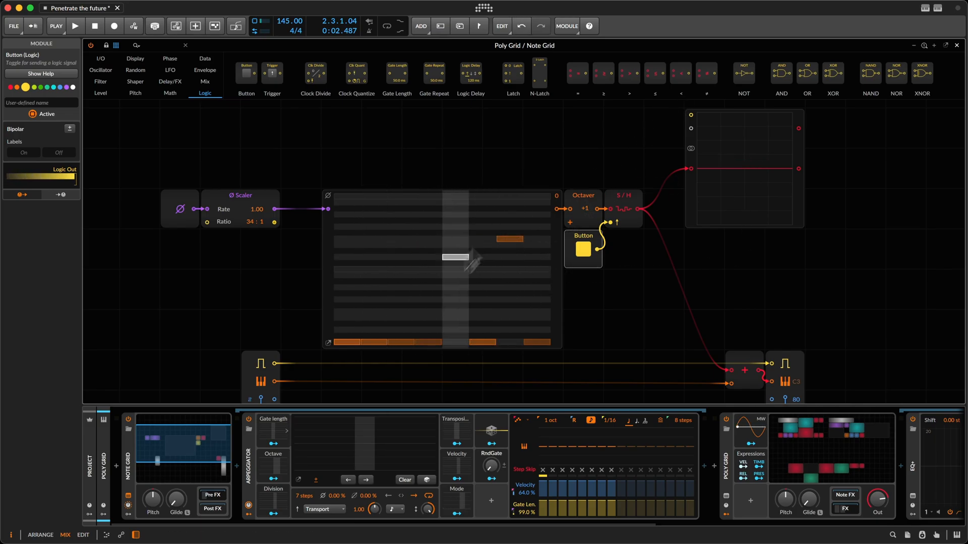
mouse_move(421, 249)
left_mouse_down()
mouse_move(454, 219)
mouse_move(534, 242)
mouse_move(522, 261)
left_mouse_up()
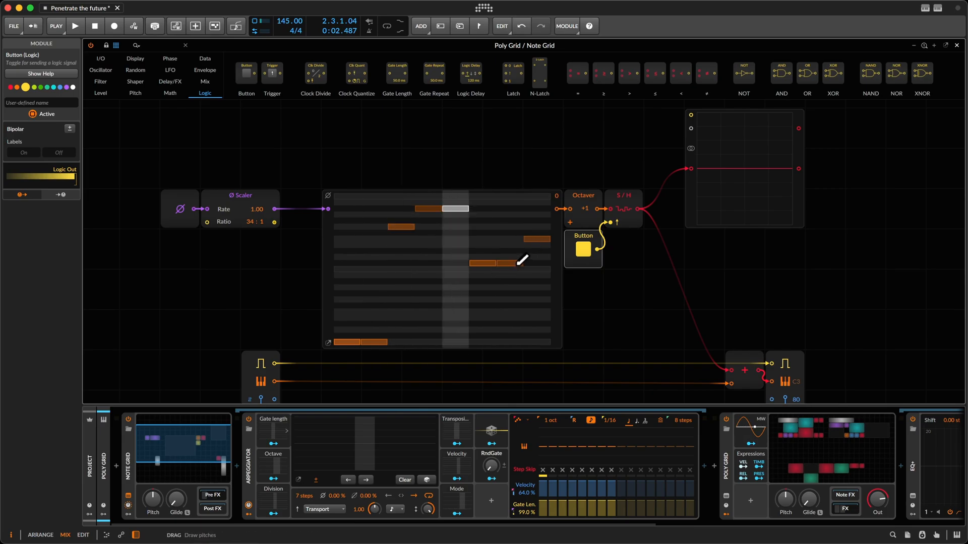
mouse_move(424, 340)
left_mouse_down()
mouse_move(542, 341)
mouse_move(453, 341)
left_mouse_up()
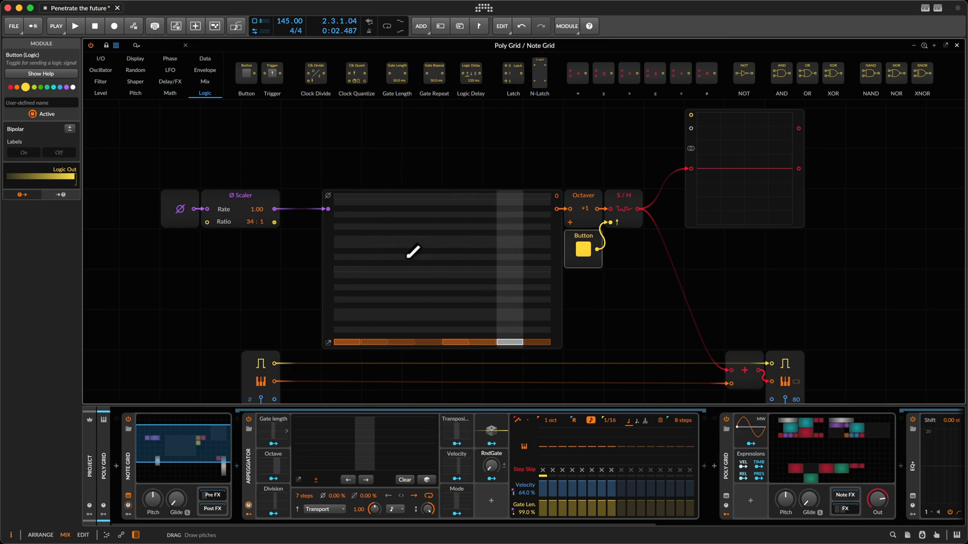
left_click(376, 264)
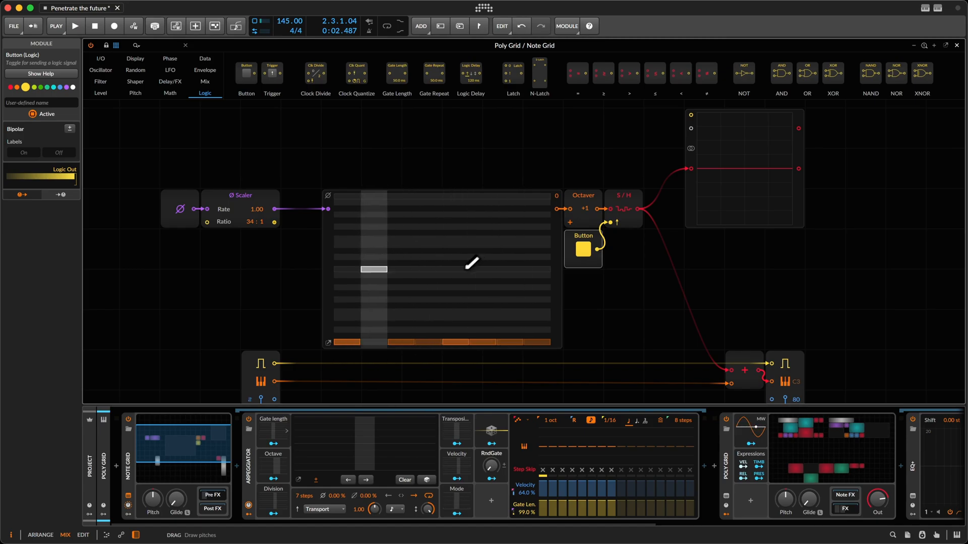
left_click(462, 269)
left_click(485, 270)
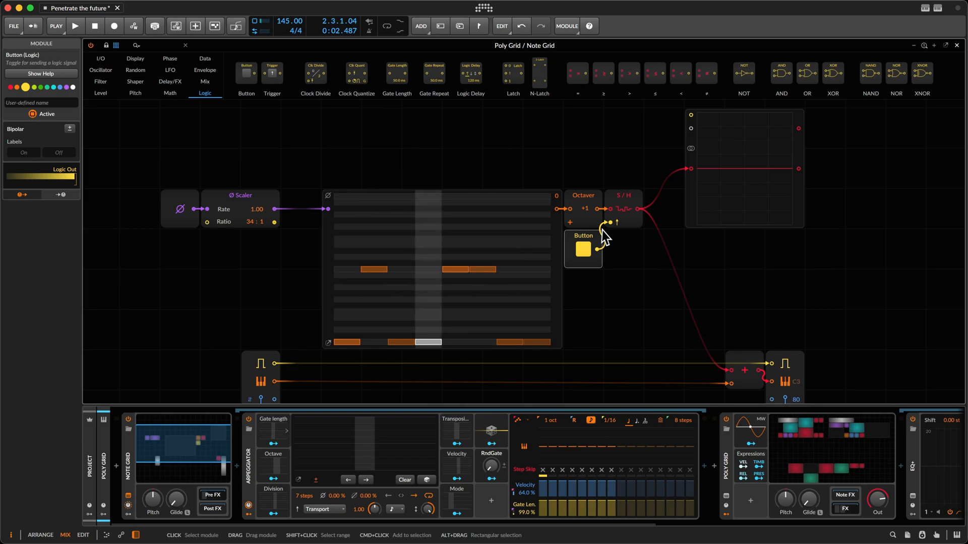
- Toggle the Button off, on and off again to resample the pitch
left_click(578, 252)
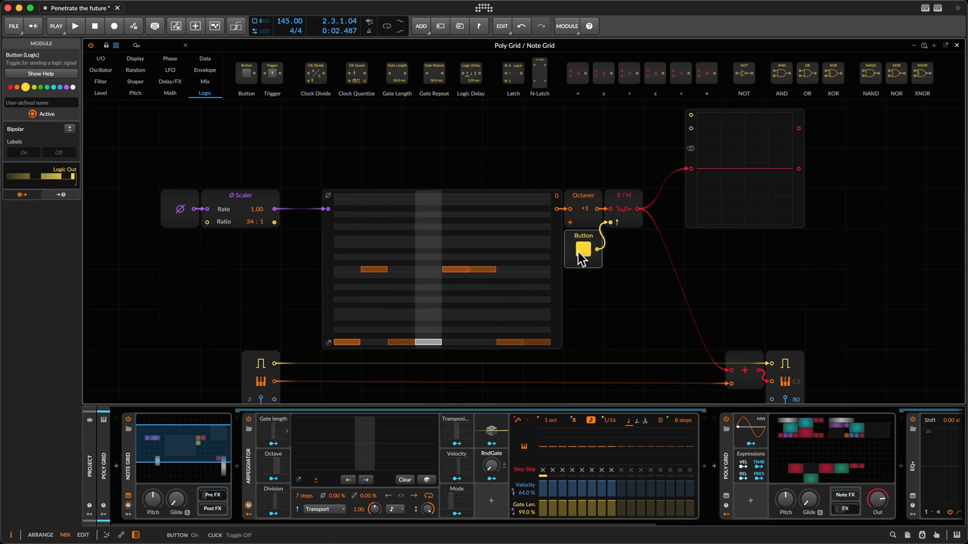
left_click(582, 248)
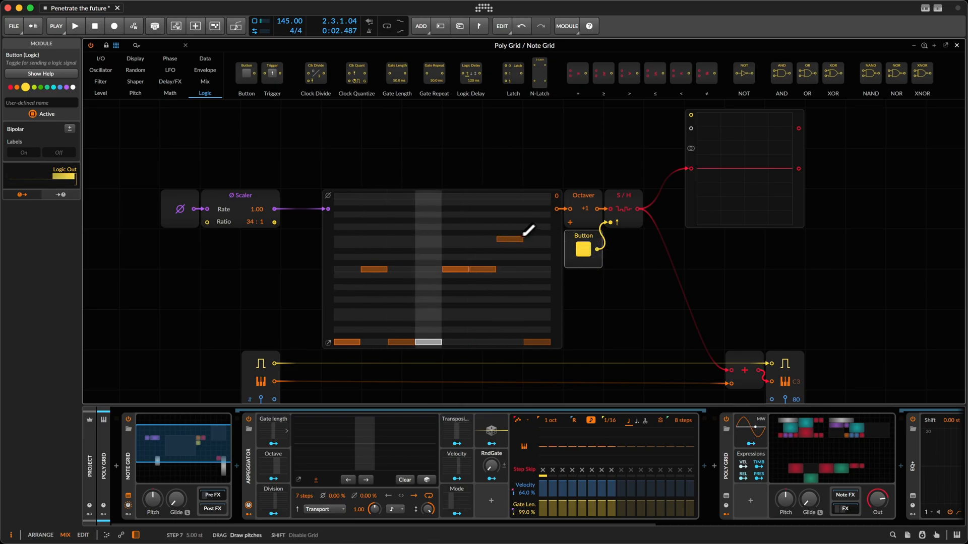
left_click(582, 251)
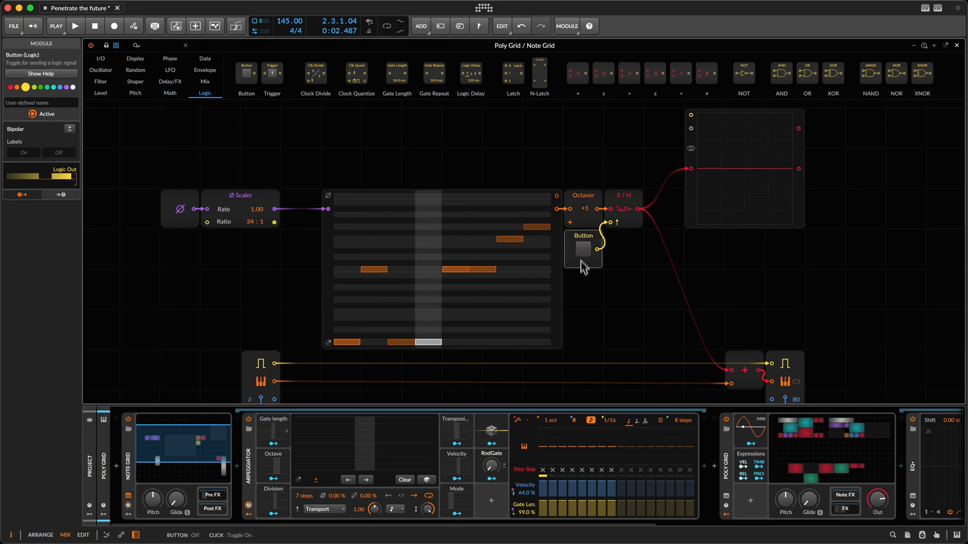
- Delete the Button and cable the incoming note gate to the S/H trigger
key("BackSpace")
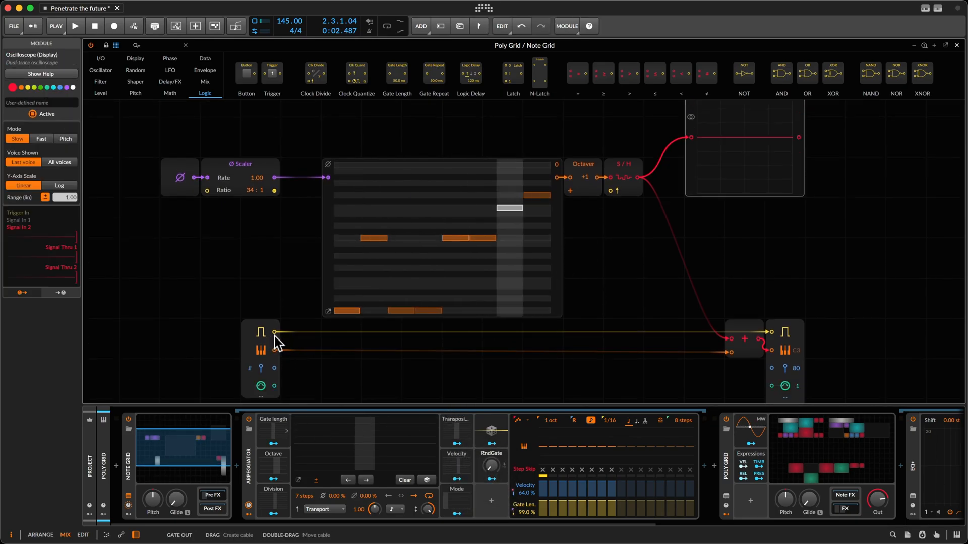
mouse_move(274, 337)
left_mouse_down()
mouse_move(533, 263)
mouse_move(612, 195)
left_mouse_up()
scroll(633, 307, "up", 2)
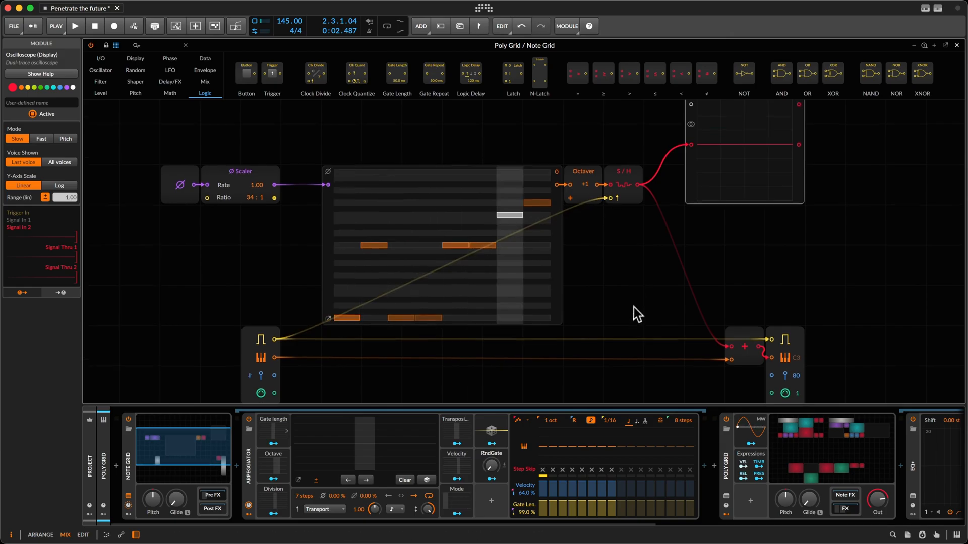
scroll(633, 309, "up", 1)
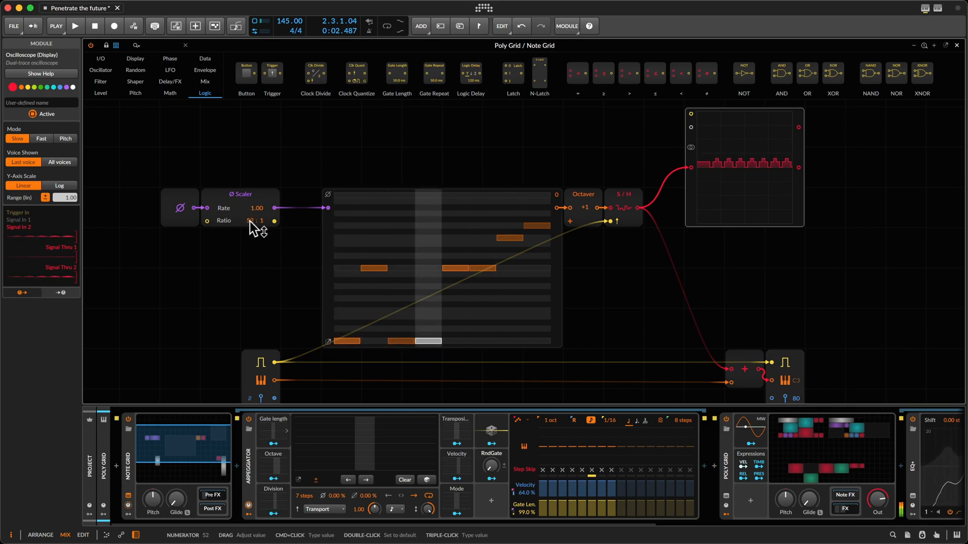
- Set the Ø Scaler ratio to 46:1 and reshape several later sequencer steps
left_click_drag(259, 225, 256, 246)
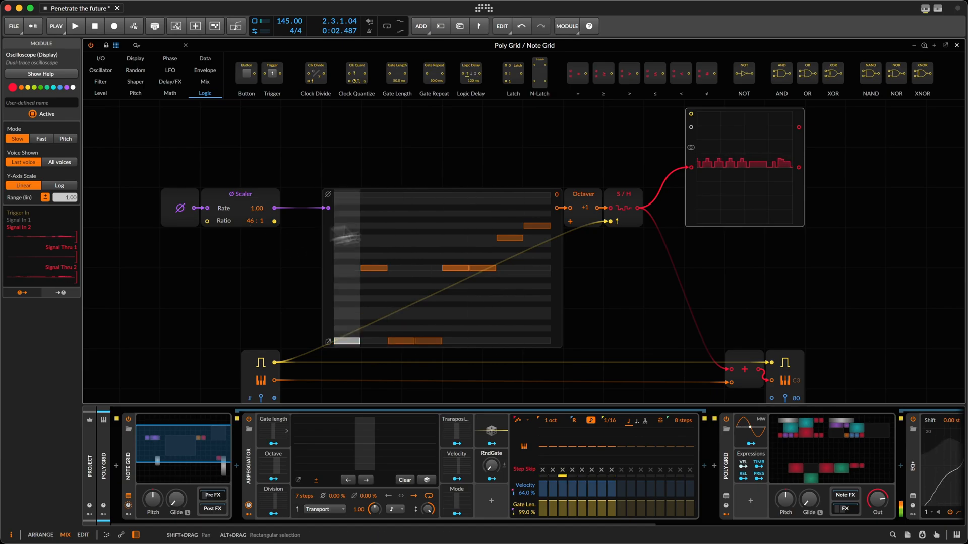
left_click(509, 213)
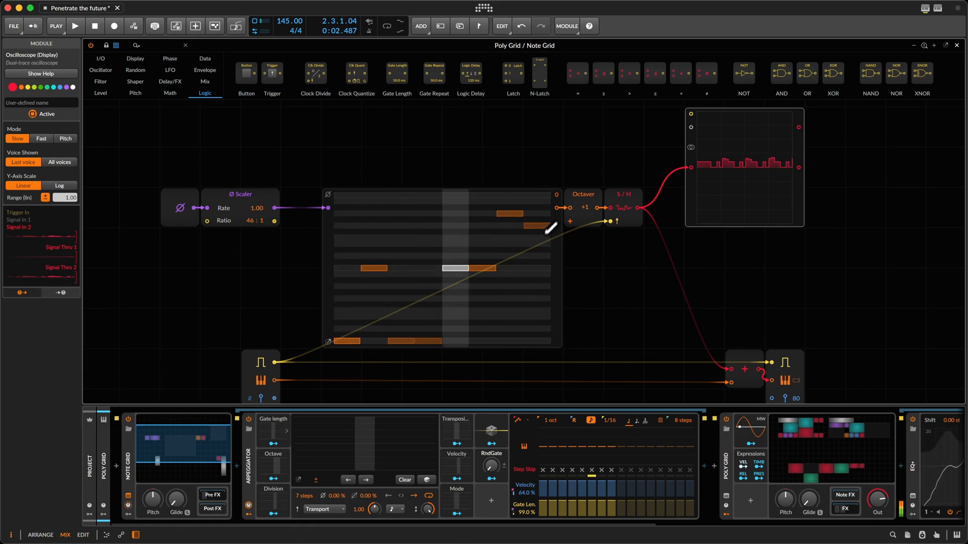
left_click_drag(514, 268, 554, 246)
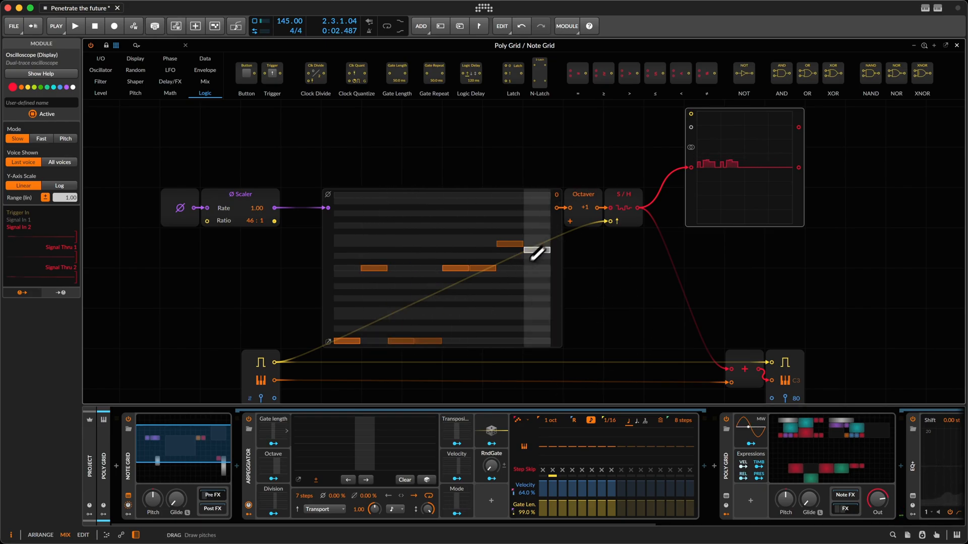
left_click_drag(499, 273, 537, 268)
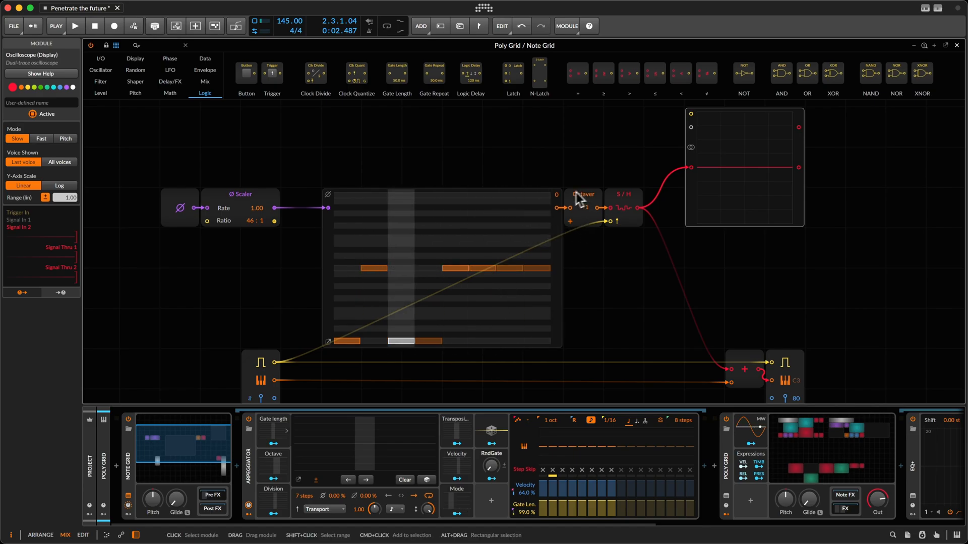
left_click_drag(492, 337, 503, 338)
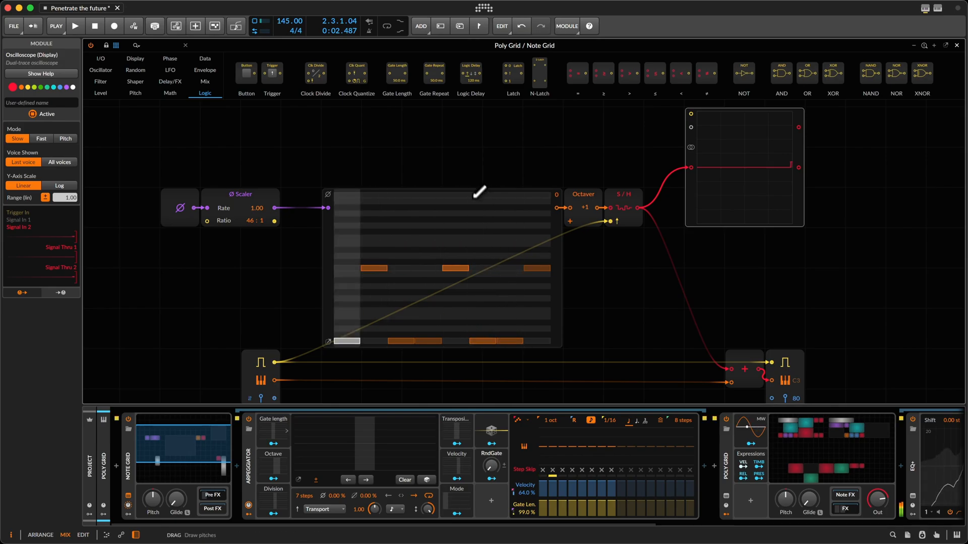
- Redraw middle steps onto one row and move the oscilloscope further right
left_click(453, 219)
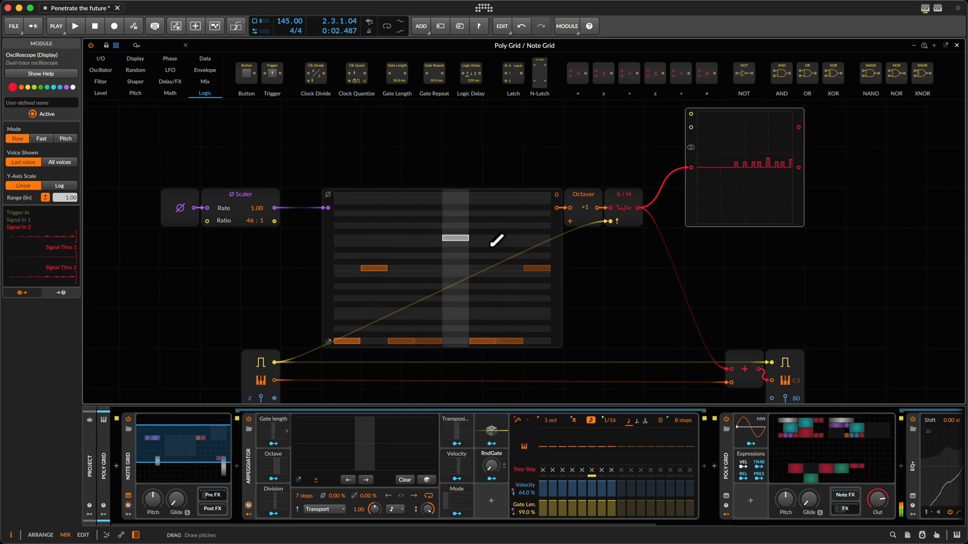
left_click(484, 250)
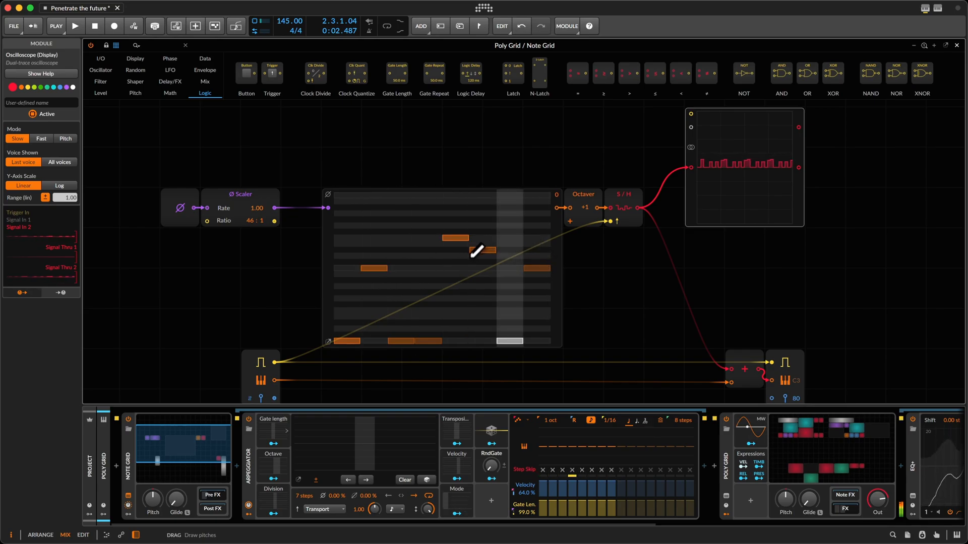
left_click(484, 280)
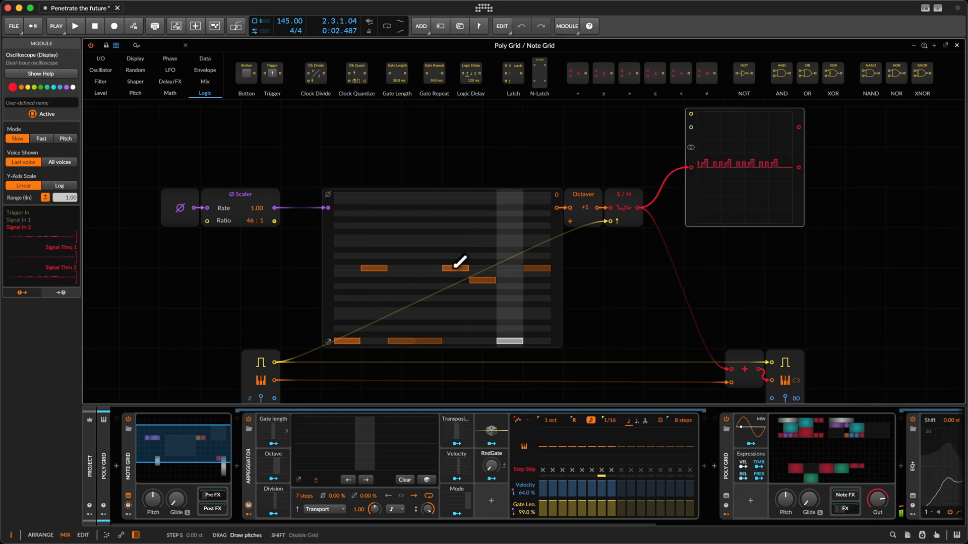
left_click_drag(457, 268, 483, 268)
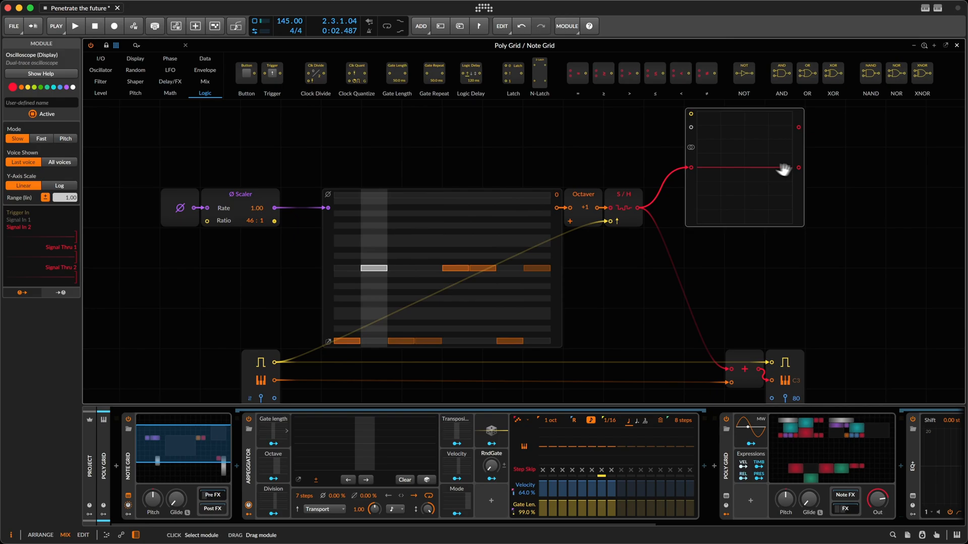
left_click_drag(701, 189, 781, 189)
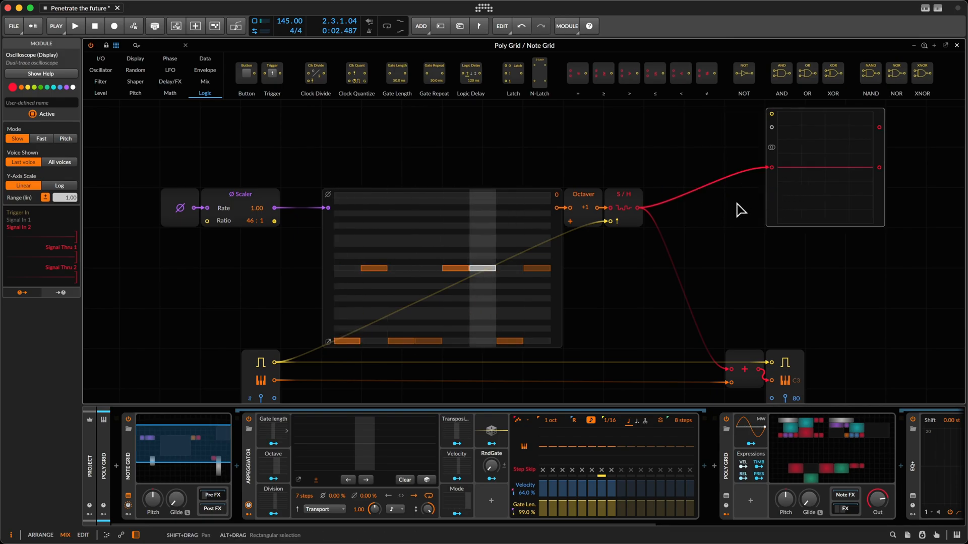
- Delete the oscilloscope and insert a Pitch Quantize after the Sample/Hold
key("Delete")
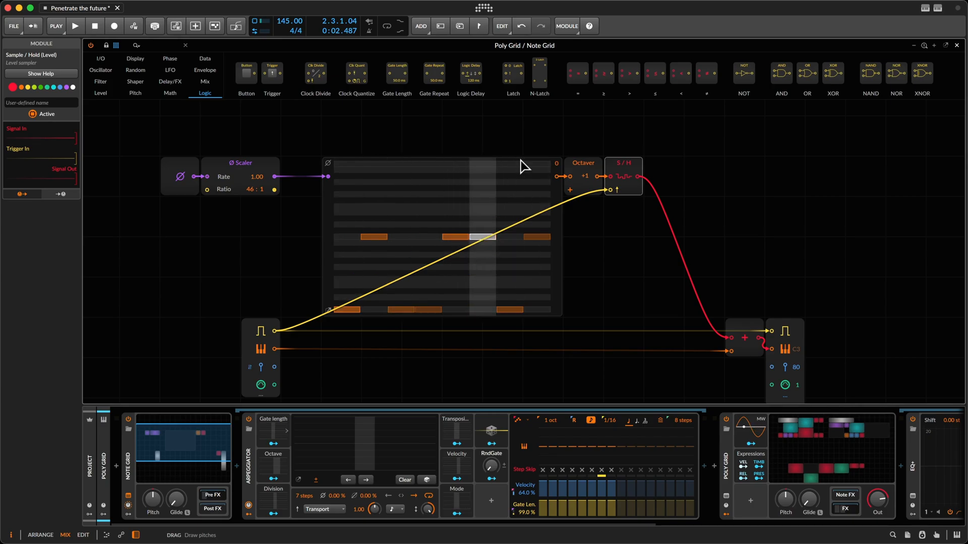
left_click(135, 81)
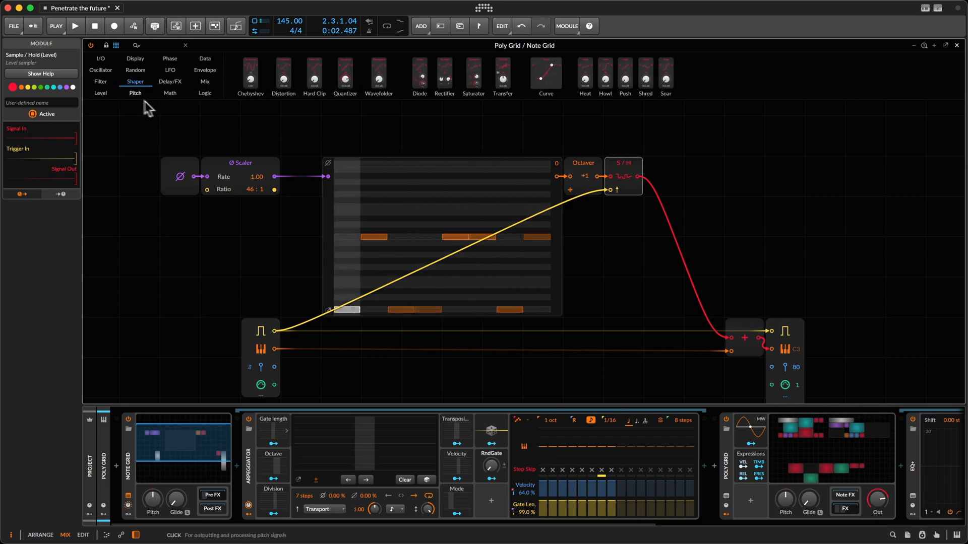
left_click(135, 93)
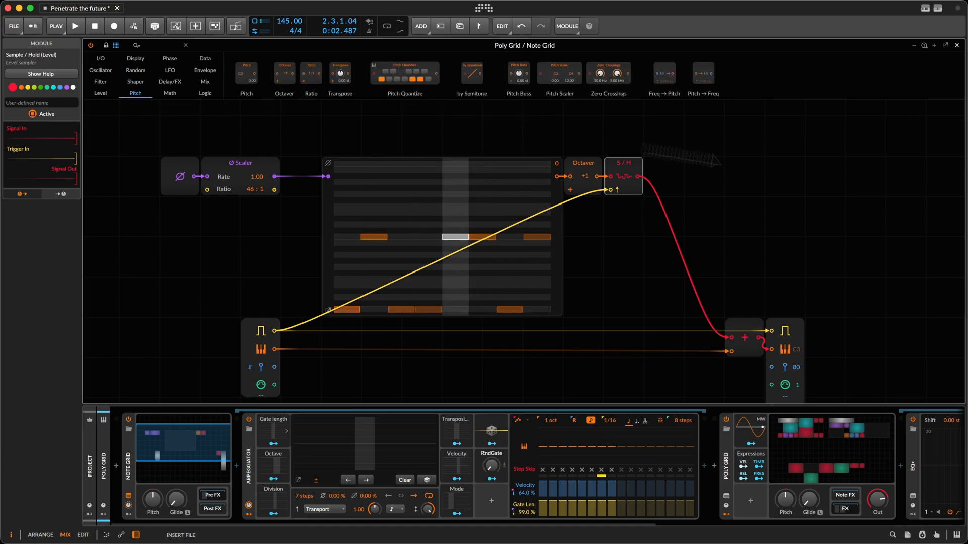
left_click_drag(681, 161, 639, 178)
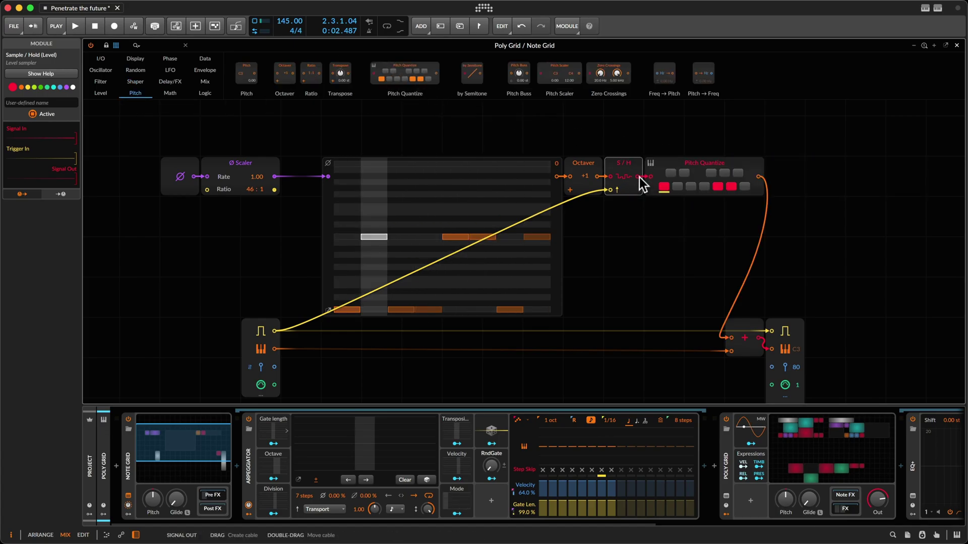
- Toggle the Pitch Quantize note buttons to choose which scale notes pass
left_click(665, 188)
left_click(718, 188)
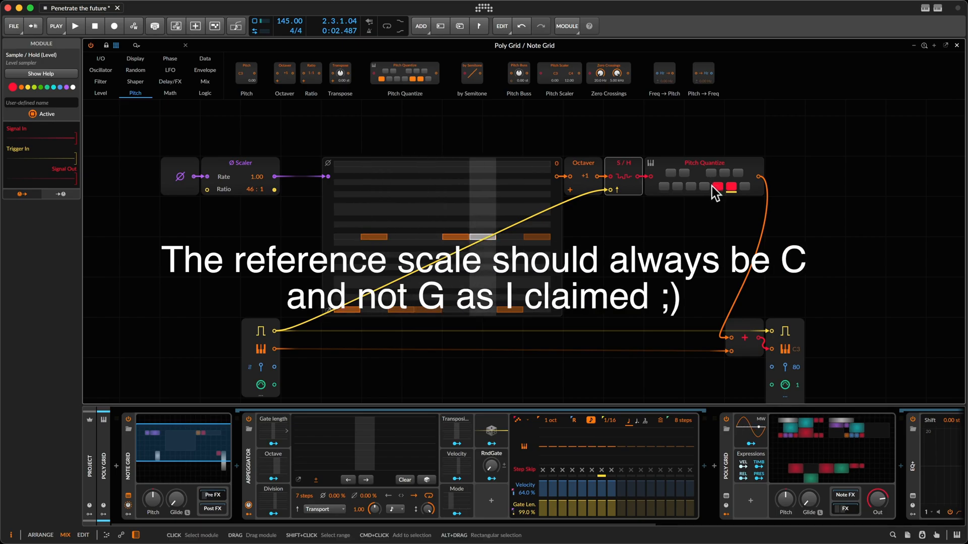
left_click(737, 175)
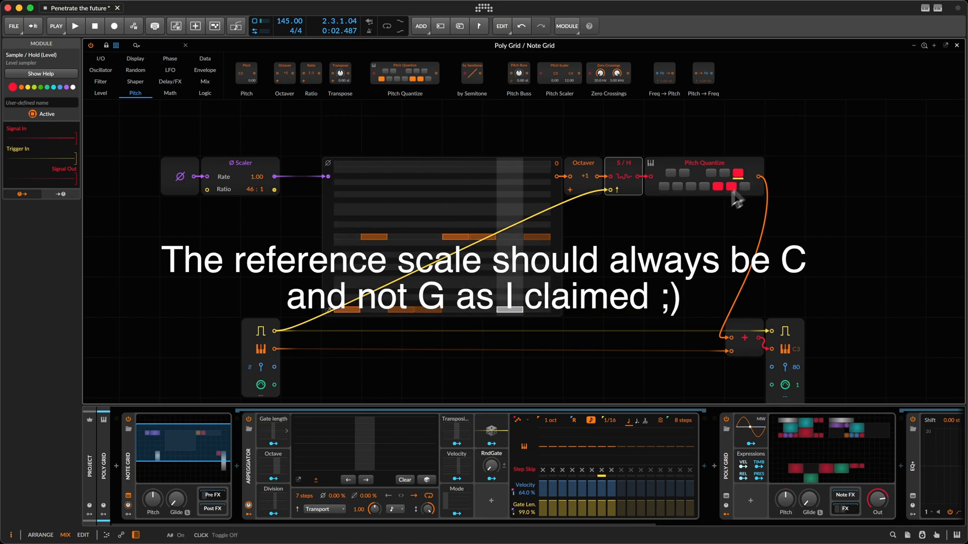
left_click(664, 190)
left_click(684, 175)
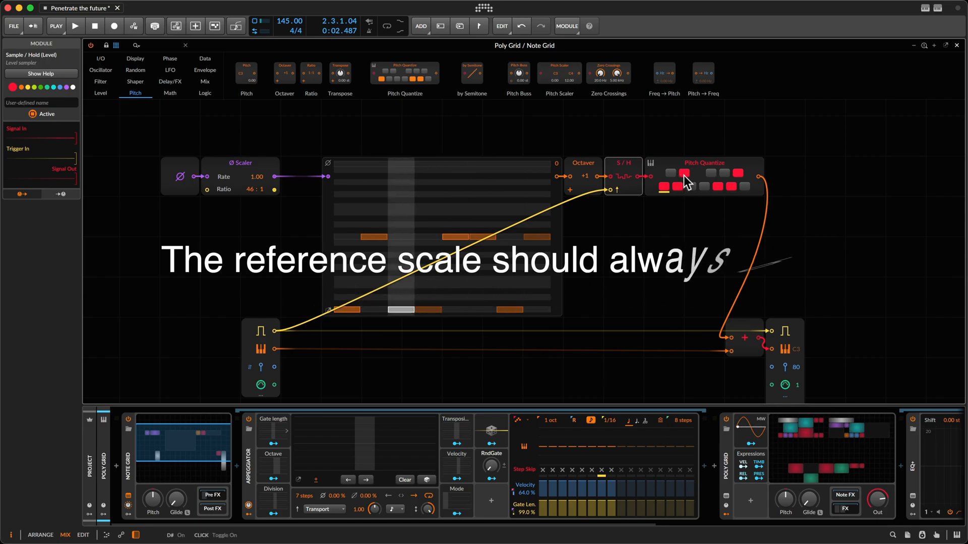
left_click(706, 187)
left_click(740, 187)
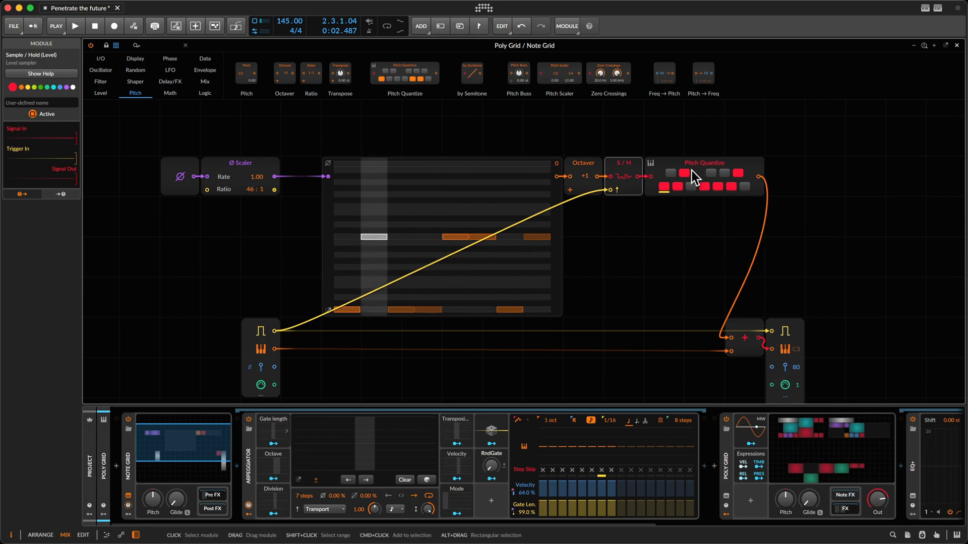
left_click(754, 167)
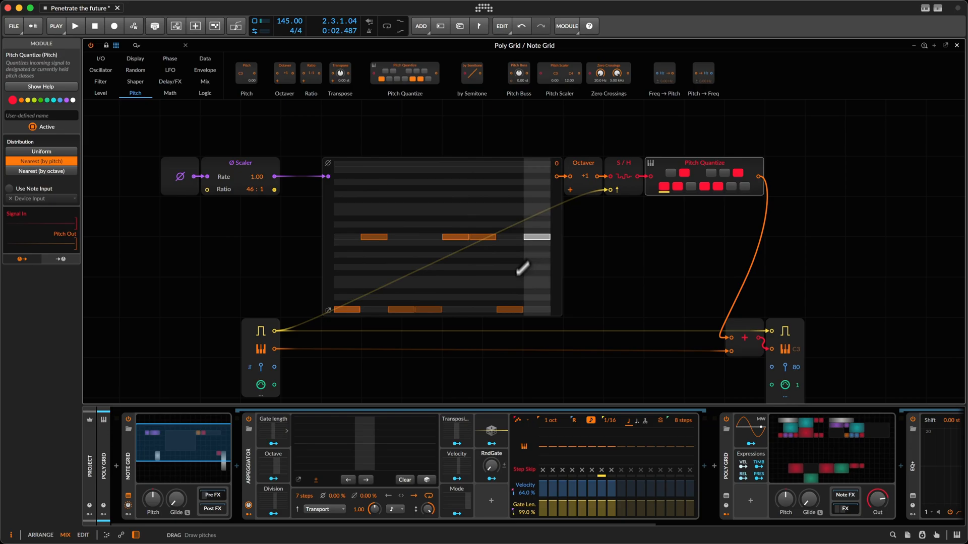
- Redraw the Pitches sequencer's later steps into a new melody with a raised last step
left_click_drag(538, 195, 508, 220)
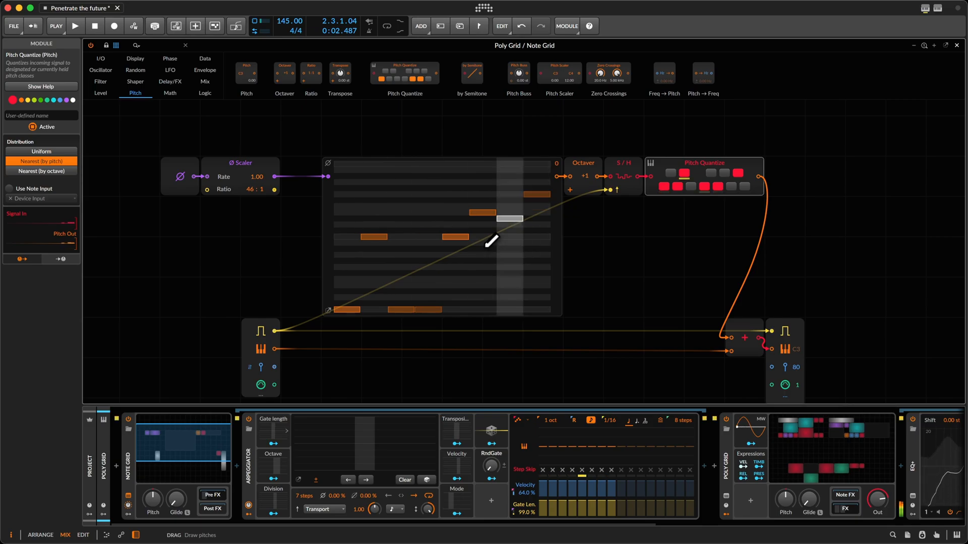
mouse_move(484, 220)
left_mouse_down()
mouse_move(498, 226)
mouse_move(484, 250)
left_mouse_up()
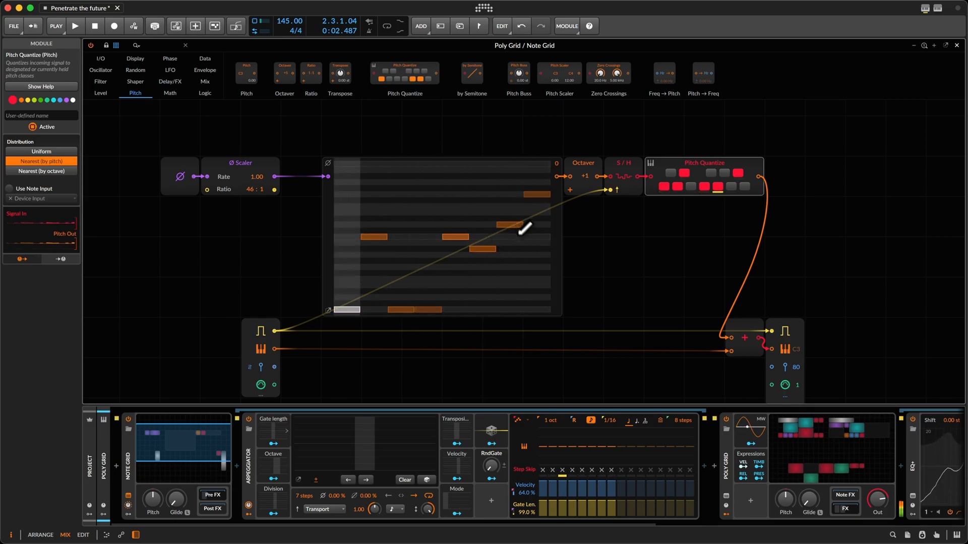
left_click(537, 223)
left_click(538, 213)
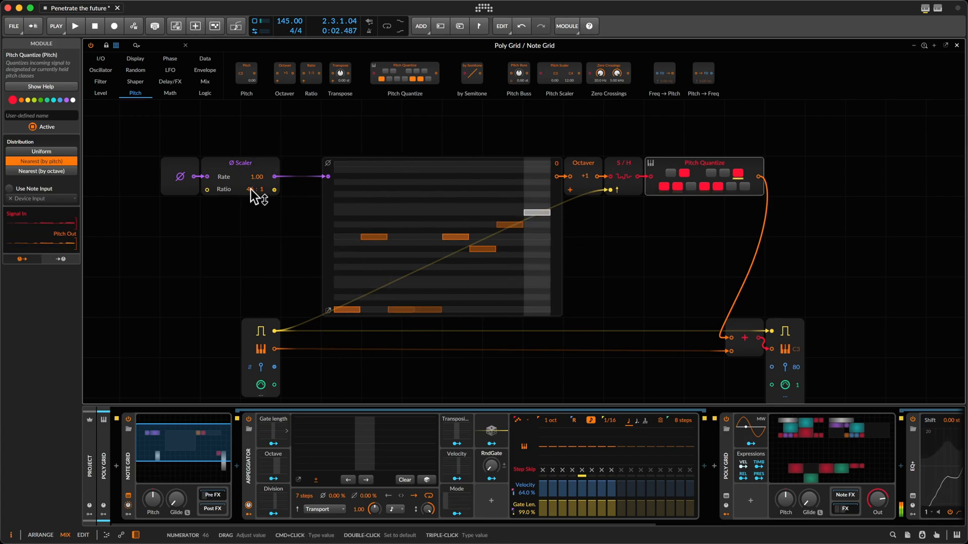
- Lower the Ø Scaler ratio to 39:1 and then 35:1
left_click_drag(251, 189, 247, 198)
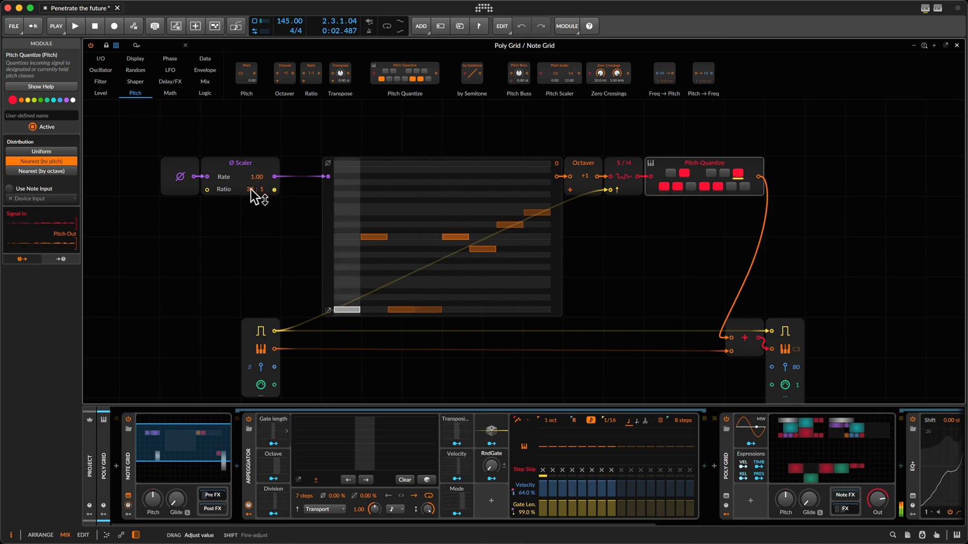
left_click_drag(250, 189, 254, 207)
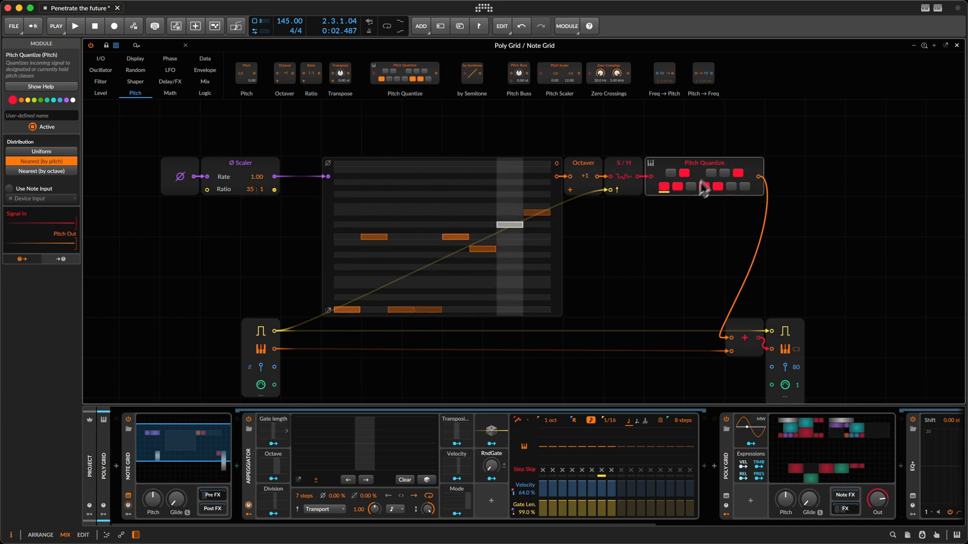
left_click(747, 333)
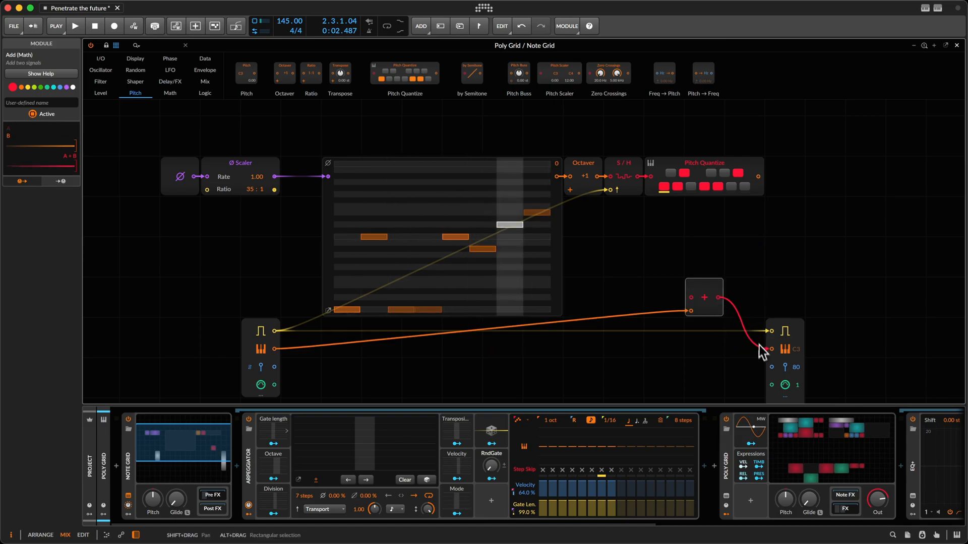
- Insert the Add module on the S/H-to-Pitch Quantize cable and feed Pitch Quantize into Out's pitch input
left_click_drag(747, 332, 727, 301)
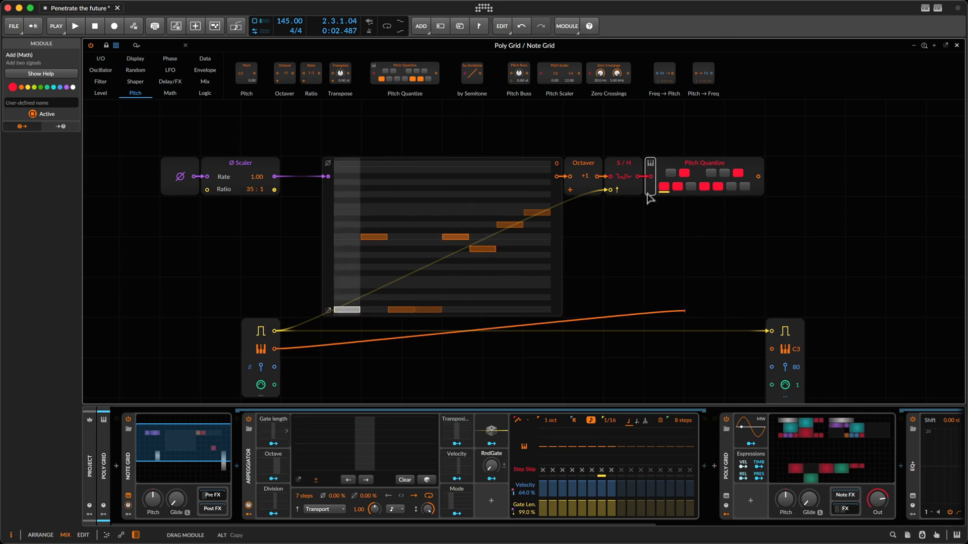
left_click_drag(650, 186, 652, 184)
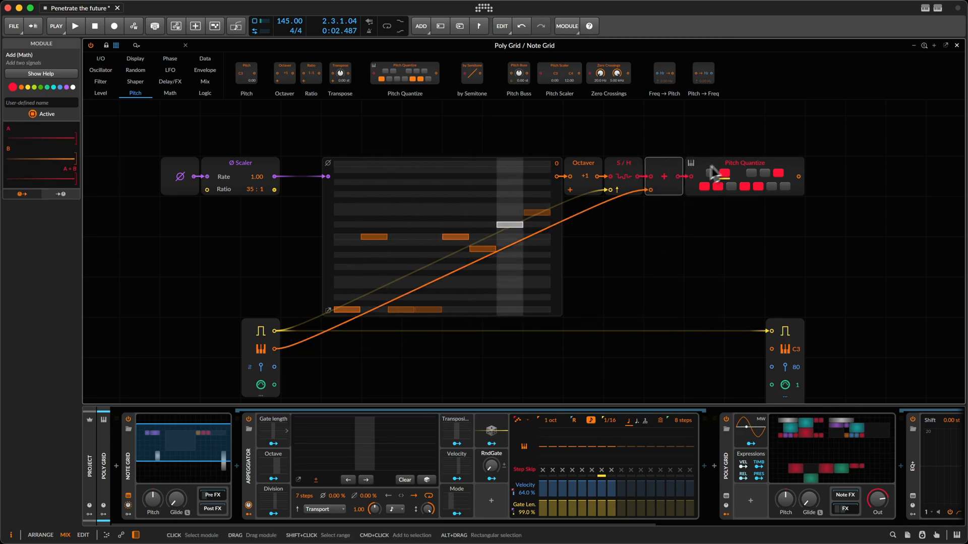
left_click(715, 173)
mouse_move(799, 176)
left_mouse_down()
mouse_move(761, 369)
mouse_move(771, 349)
left_mouse_up()
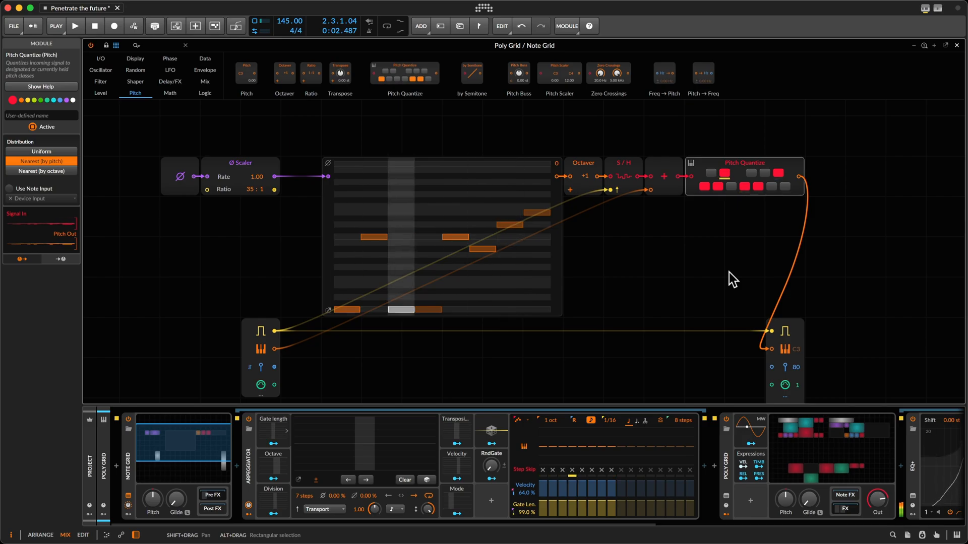
- Pencil new pitches into several Pitches steps and raise the Ø Scaler Ratio to 51:1
left_click_drag(476, 218, 506, 227)
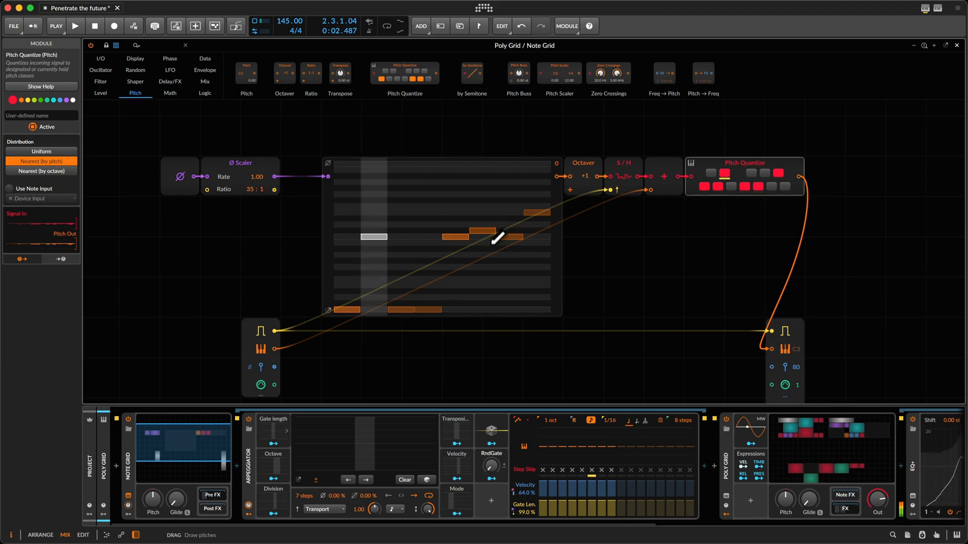
mouse_move(497, 239)
left_mouse_down()
mouse_move(522, 219)
mouse_move(534, 175)
left_mouse_up()
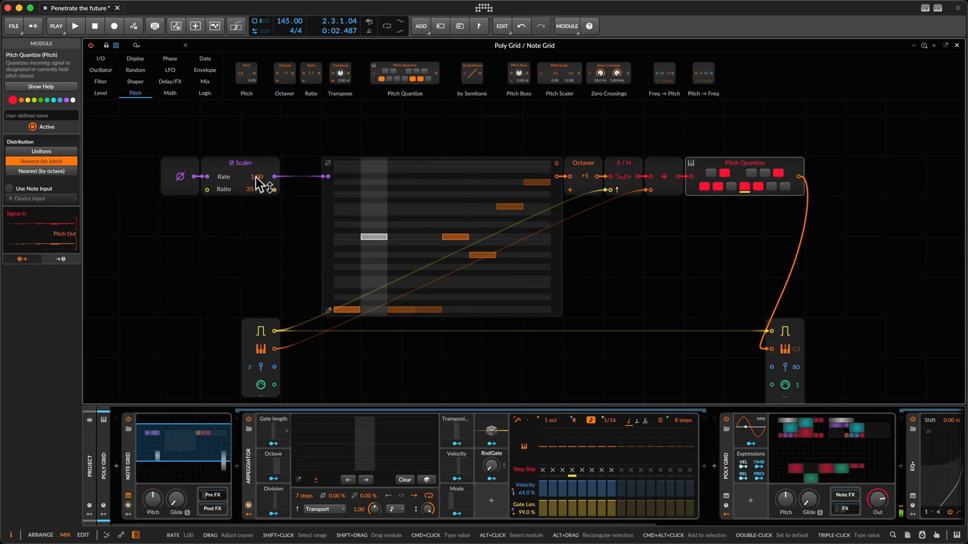
left_click_drag(248, 192, 248, 194)
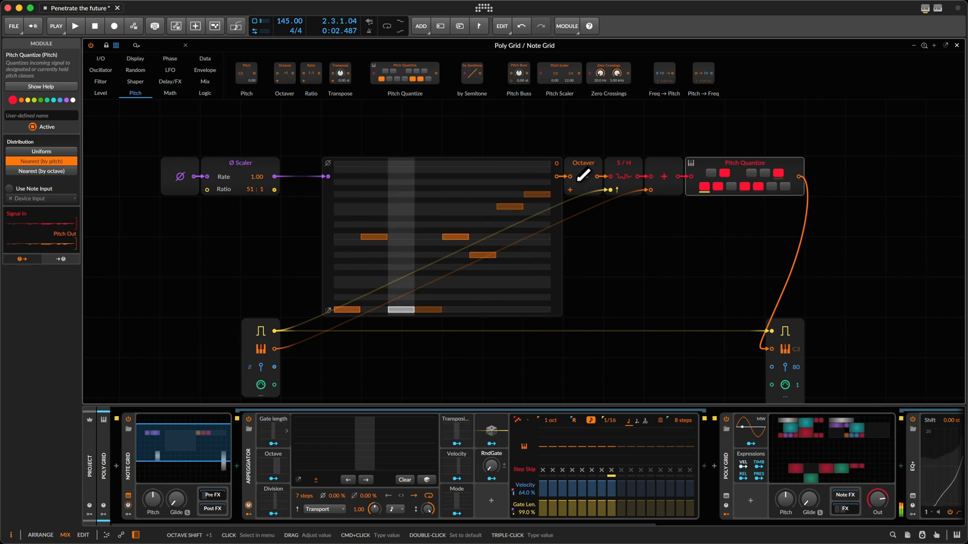
left_click(798, 446)
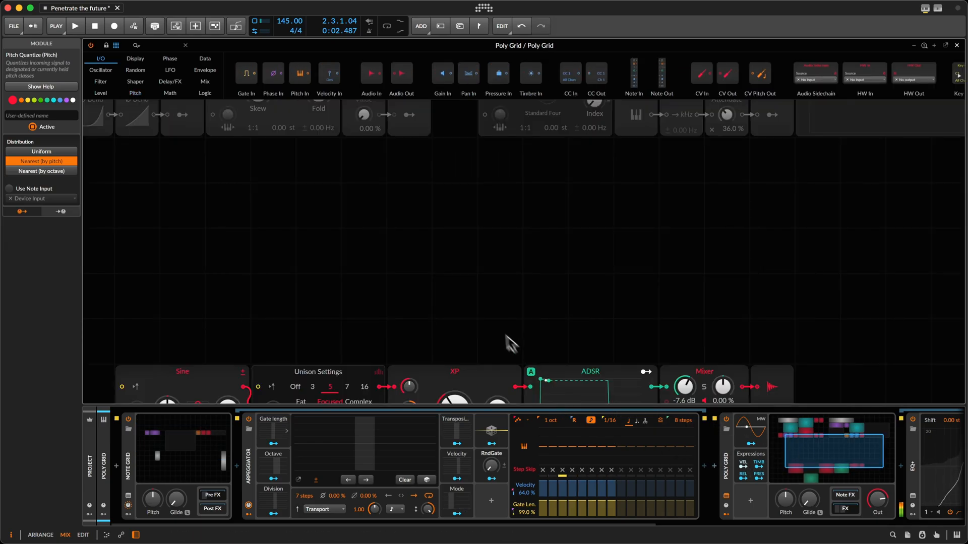
scroll(511, 344, "down", 2)
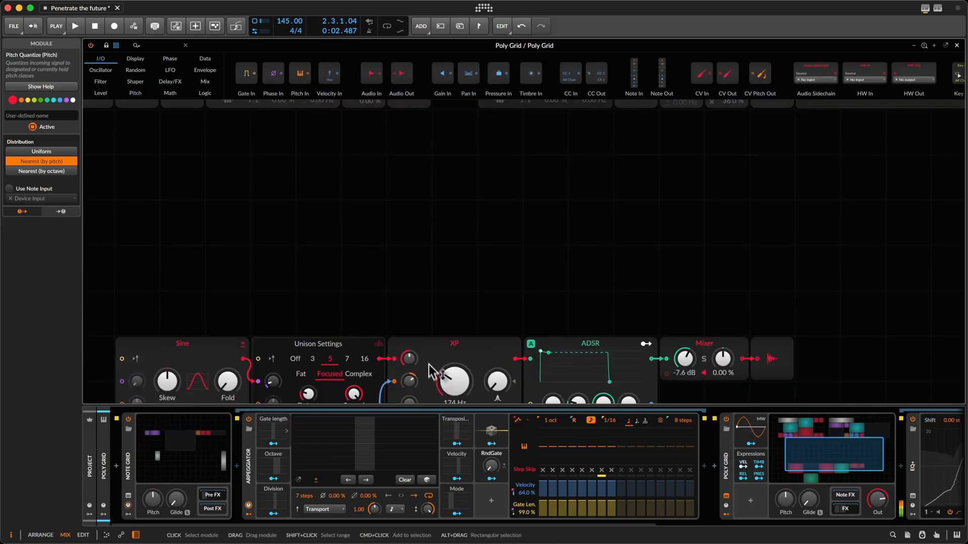
scroll(419, 343, "down", 3)
scroll(431, 341, "down", 4)
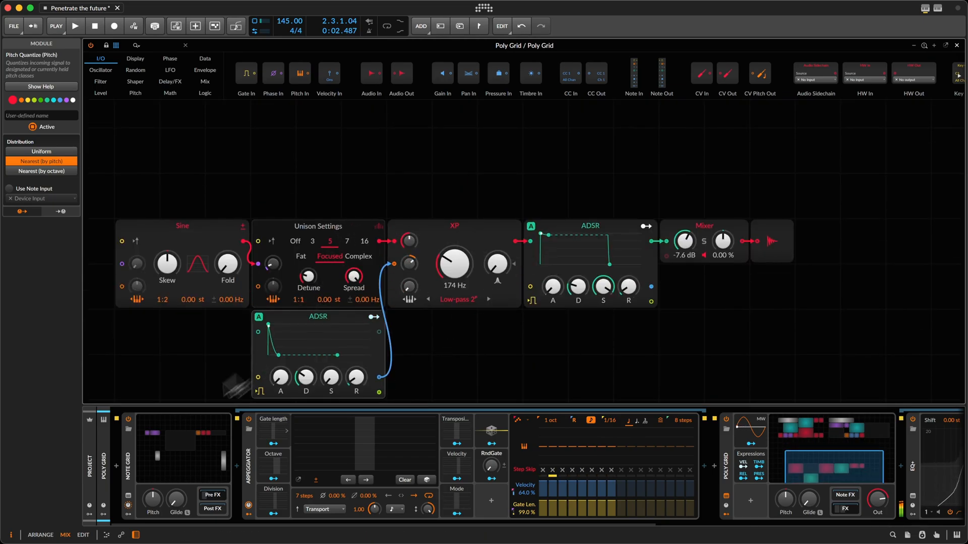
left_click(182, 443)
scroll(280, 299, "up", 3)
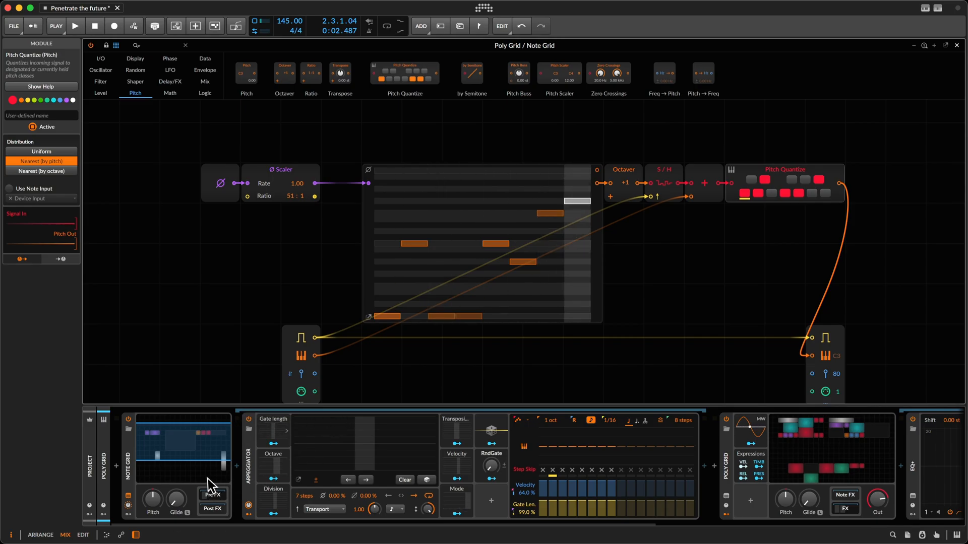
- In the Arpeggiator's Pre FX, randomize the Gate length step pattern with the dice
left_click(213, 508)
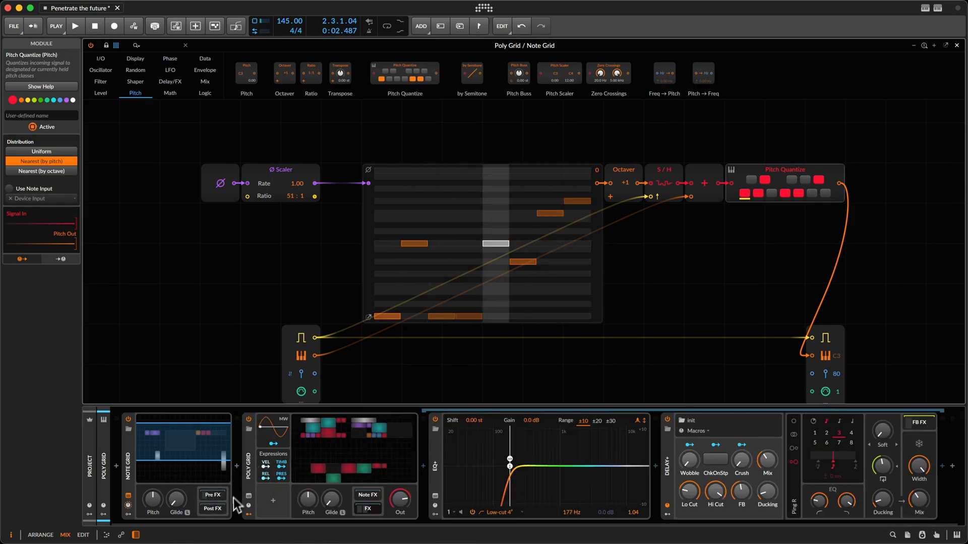
left_click(212, 495)
left_click(276, 447)
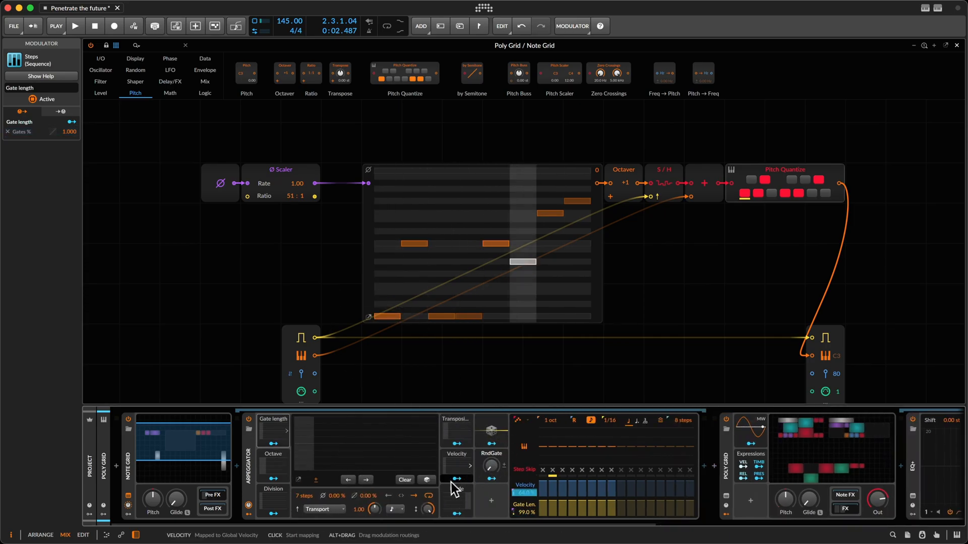
left_click(427, 481)
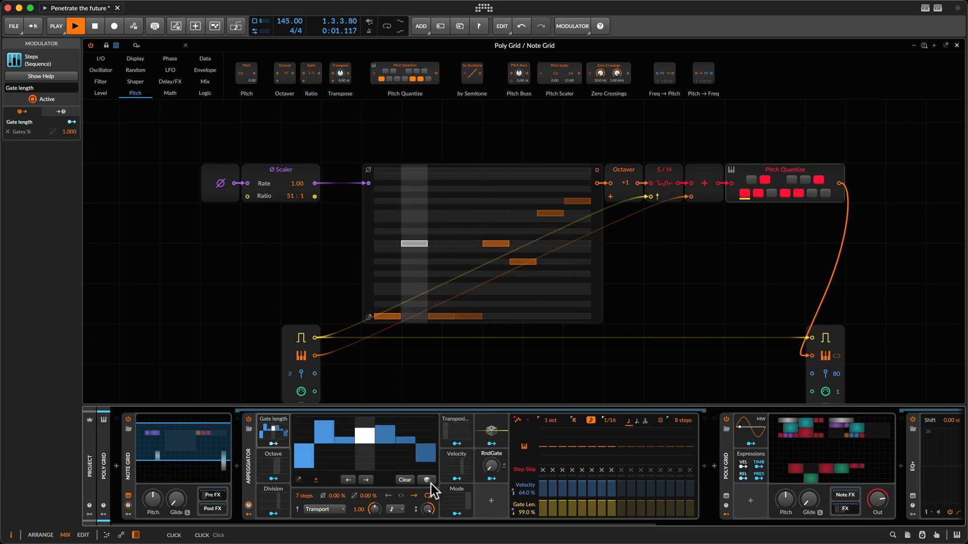
- Randomize the Octave step pattern several times, then bring up the Transposition steps
left_click(274, 429)
left_click(283, 427)
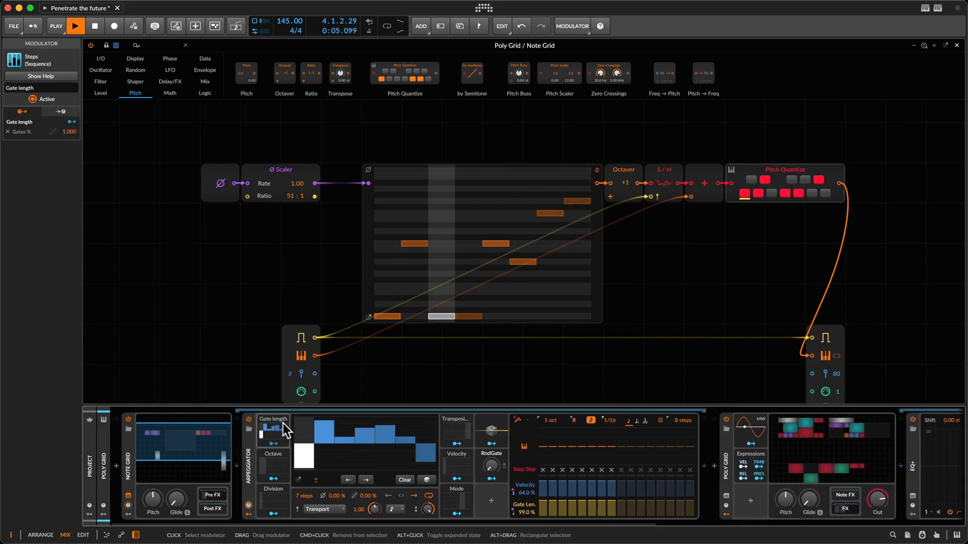
left_click(427, 479)
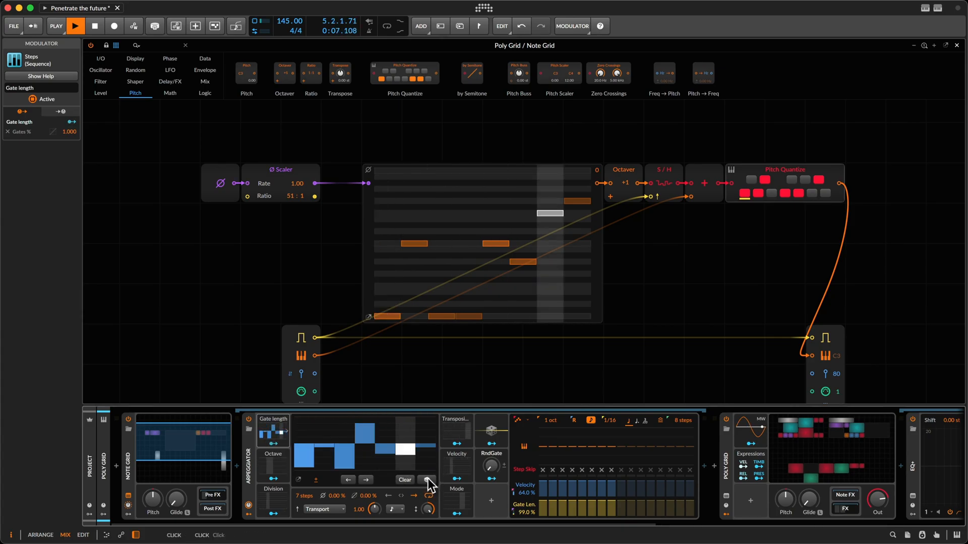
left_click(428, 479)
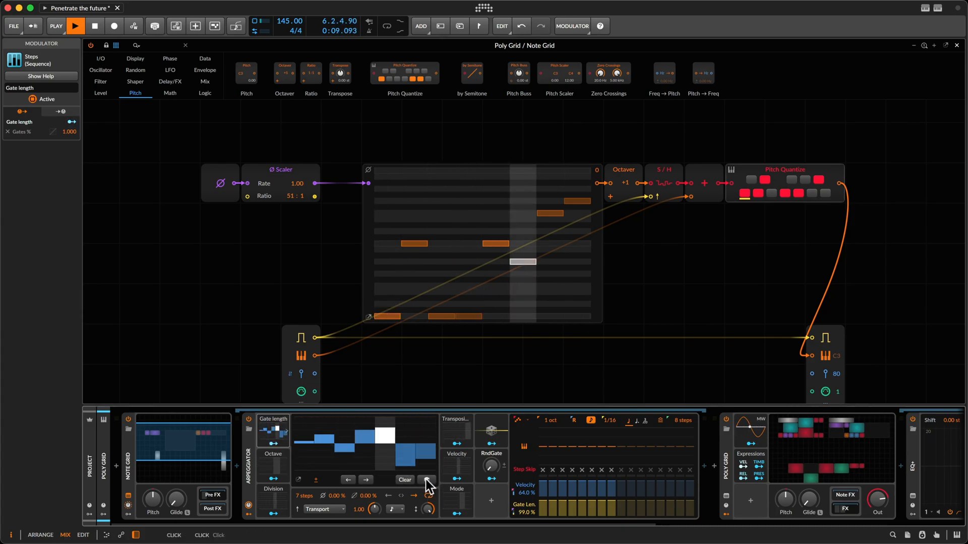
left_click(427, 480)
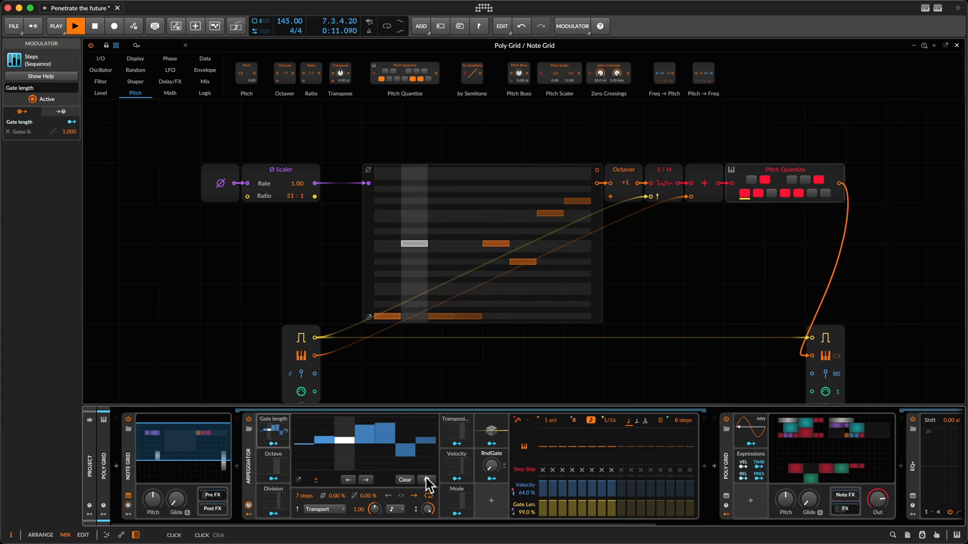
left_click(425, 478)
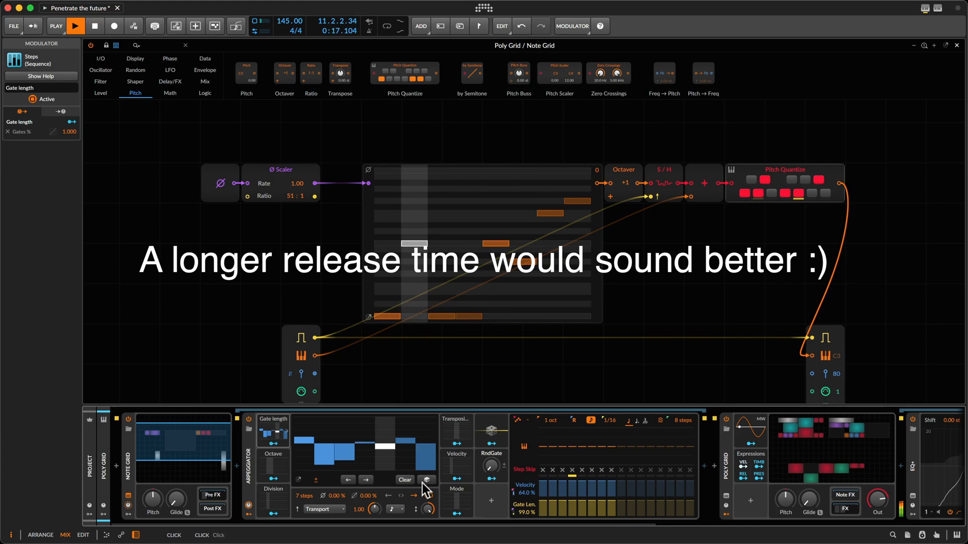
left_click(427, 480)
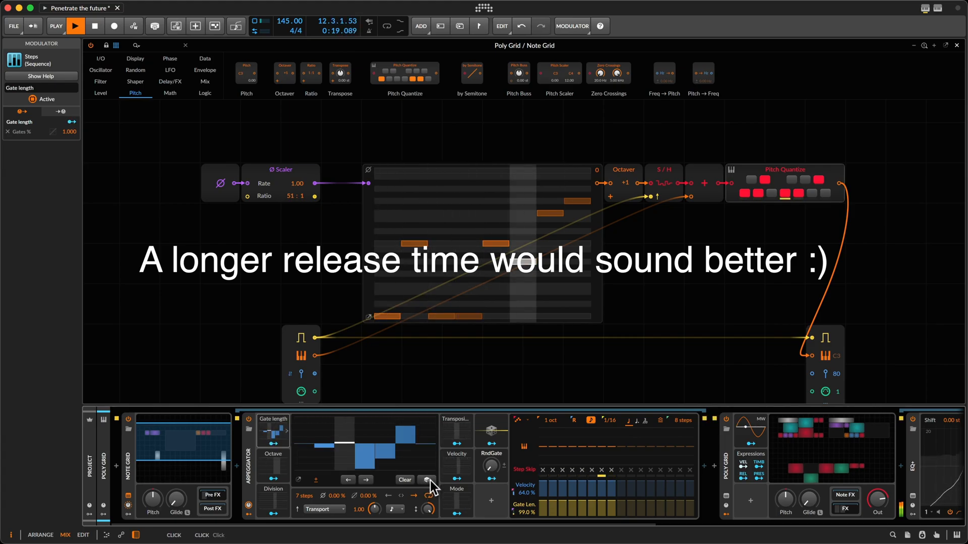
left_click(426, 480)
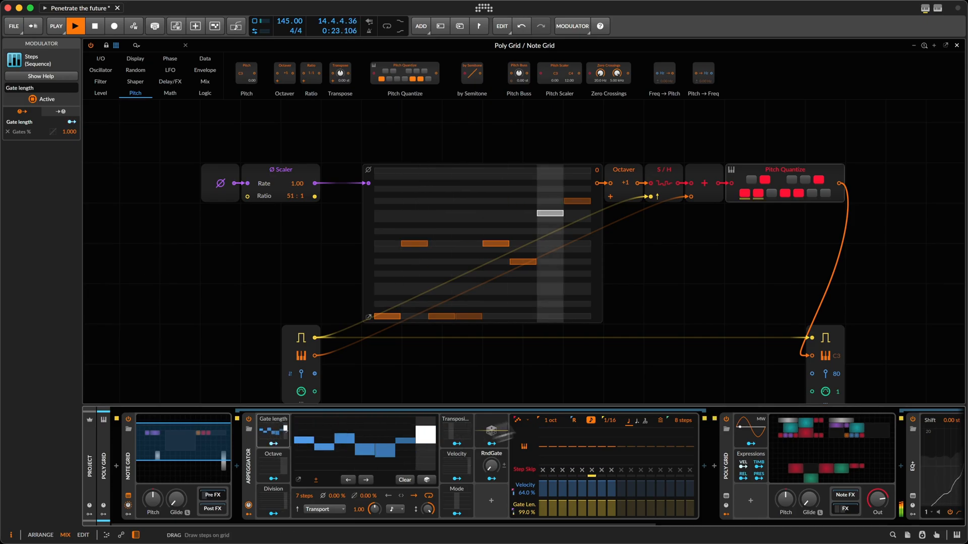
left_click(452, 427)
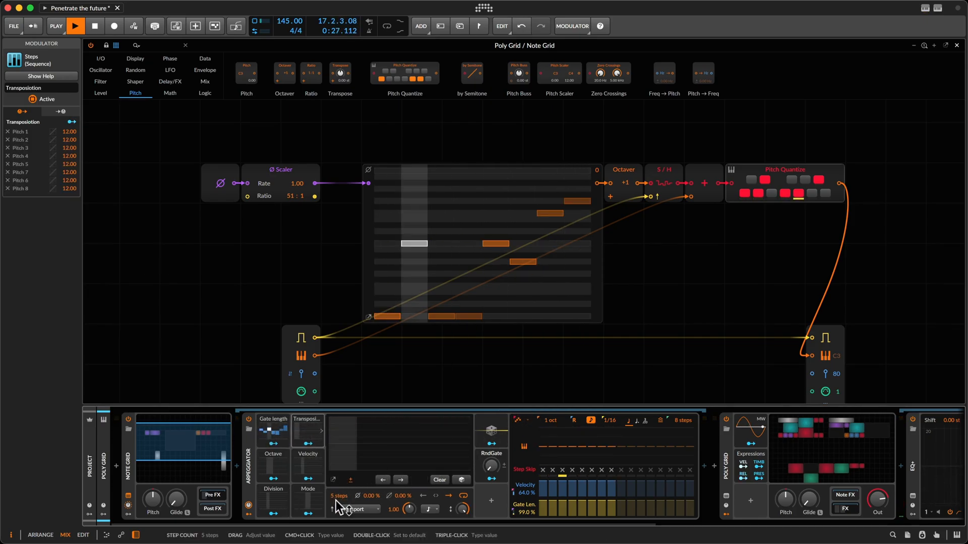
- Set the Transposition sequence to 8 steps and clear them all
left_click_drag(336, 501, 336, 495)
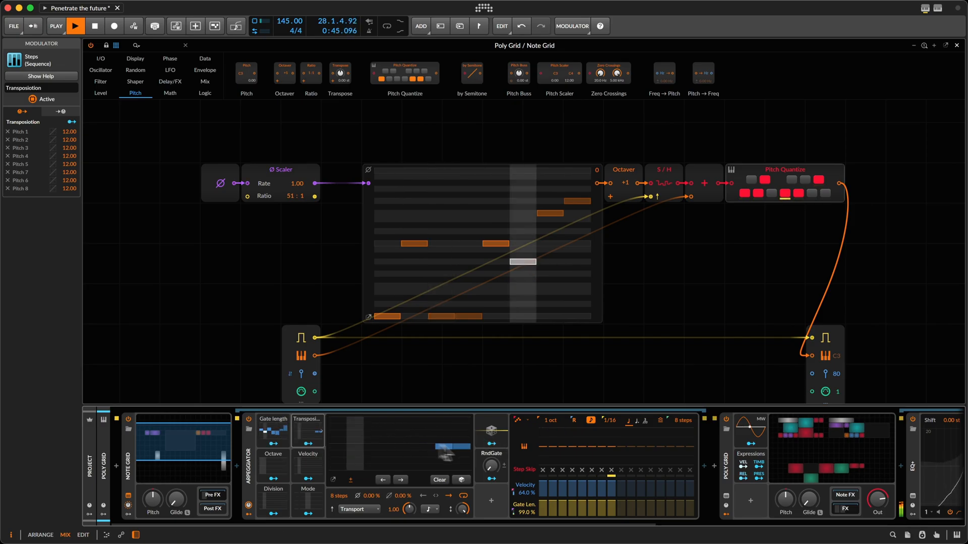
left_click(442, 481)
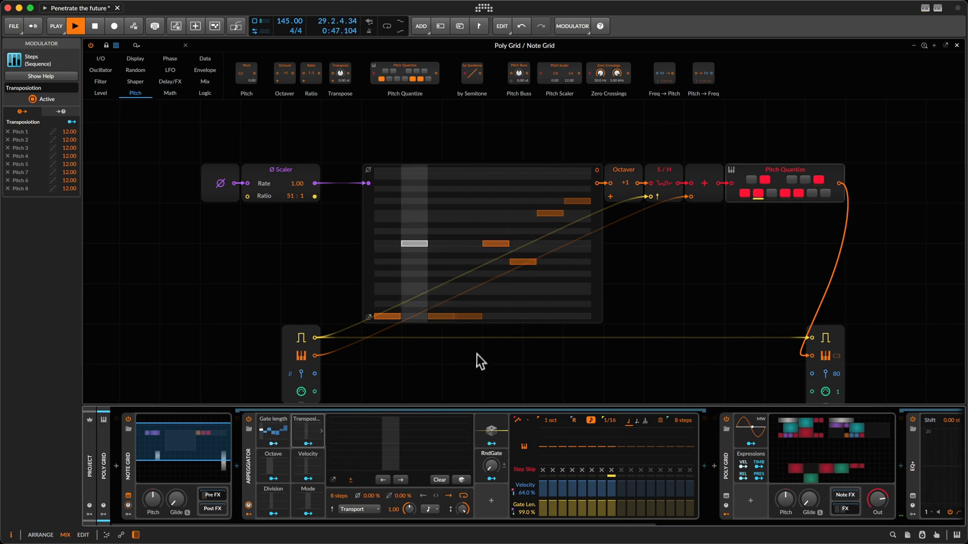
scroll(476, 354, "down", 3)
scroll(477, 352, "down", 3)
scroll(476, 352, "up", 3)
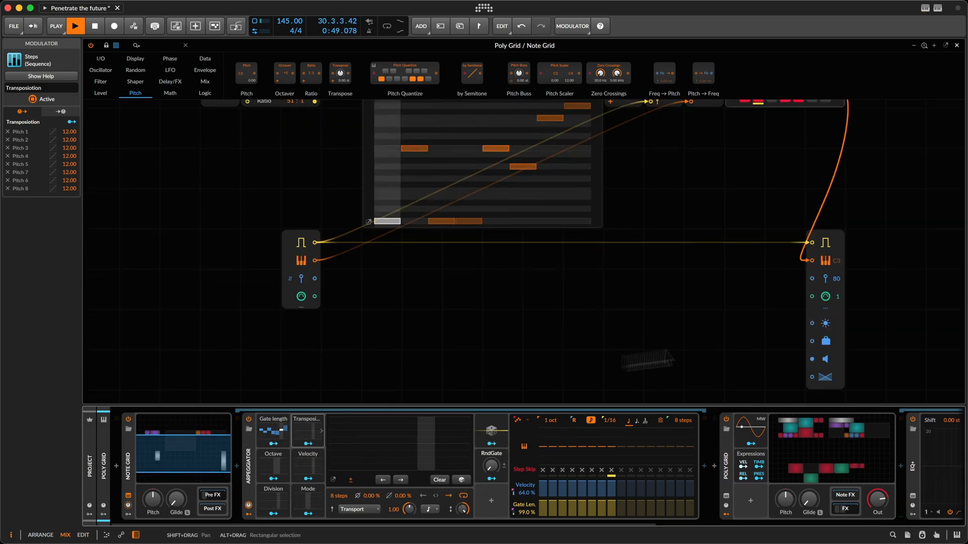
scroll(435, 274, "up", 3)
- Shorten the Pitches module, duplicate it below with Cmd+D, and move the Octaver-to-Pitch Quantize chain right
left_click(368, 277)
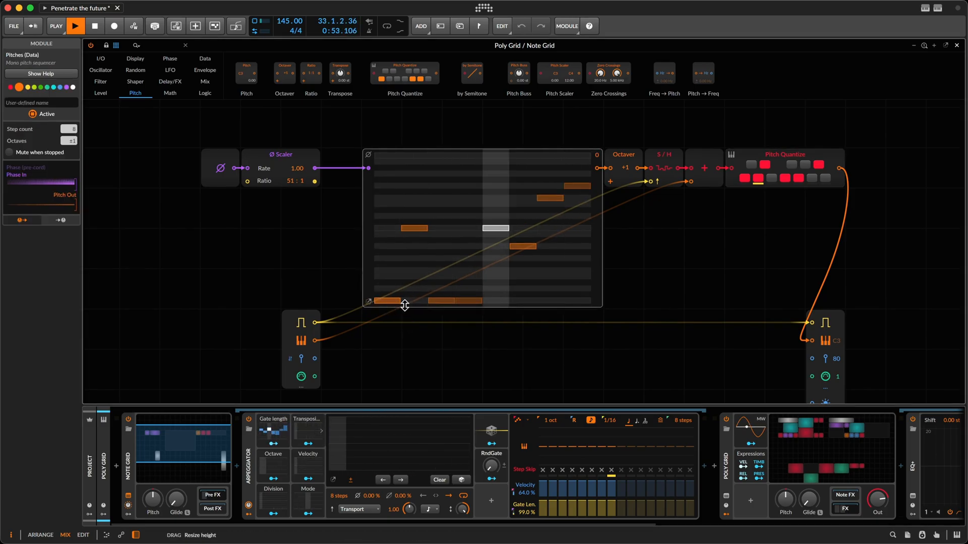
left_click_drag(404, 305, 404, 279)
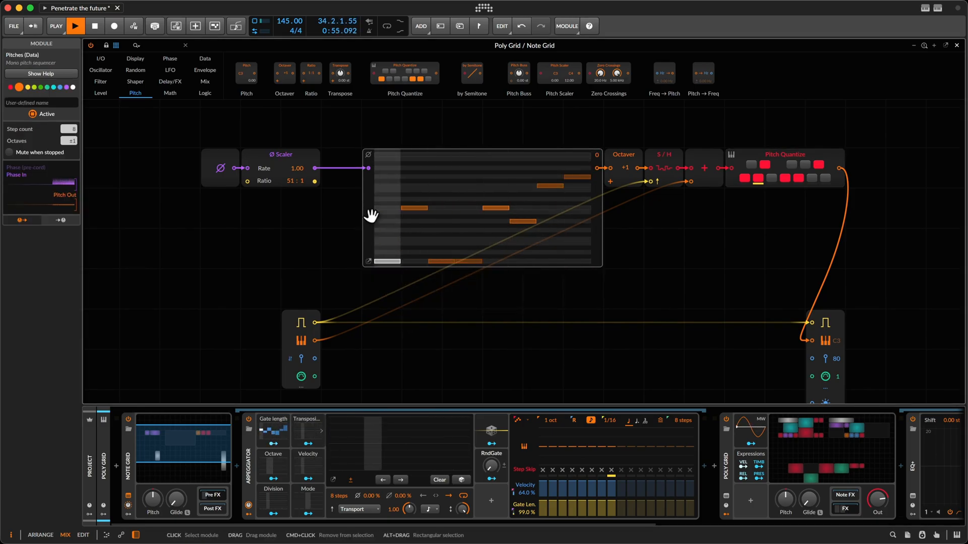
key("super+d")
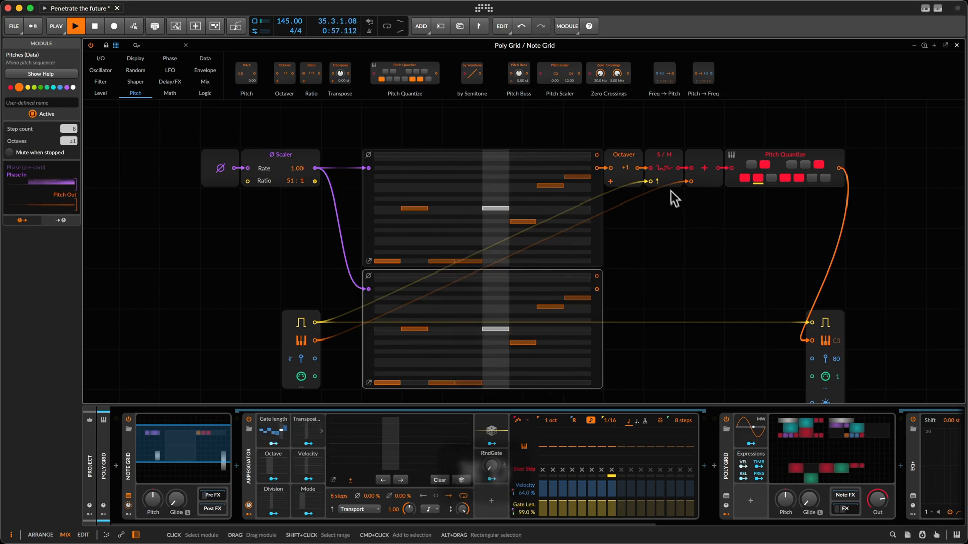
mouse_move(671, 192)
left_mouse_down()
mouse_move(641, 165)
mouse_move(651, 167)
left_mouse_up()
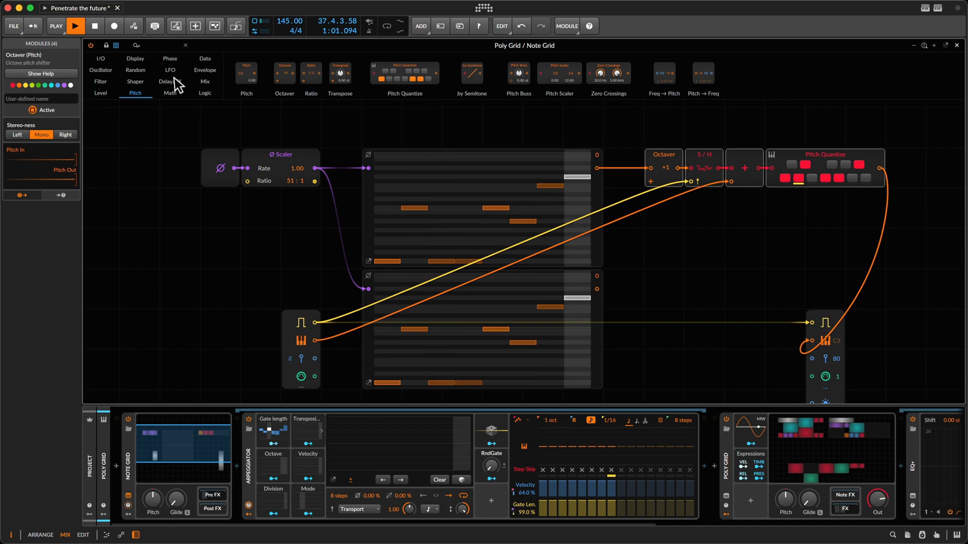
- Insert a Merge module from the Mix tab before the Octaver, fed by both Pitches sequencers
left_click(170, 93)
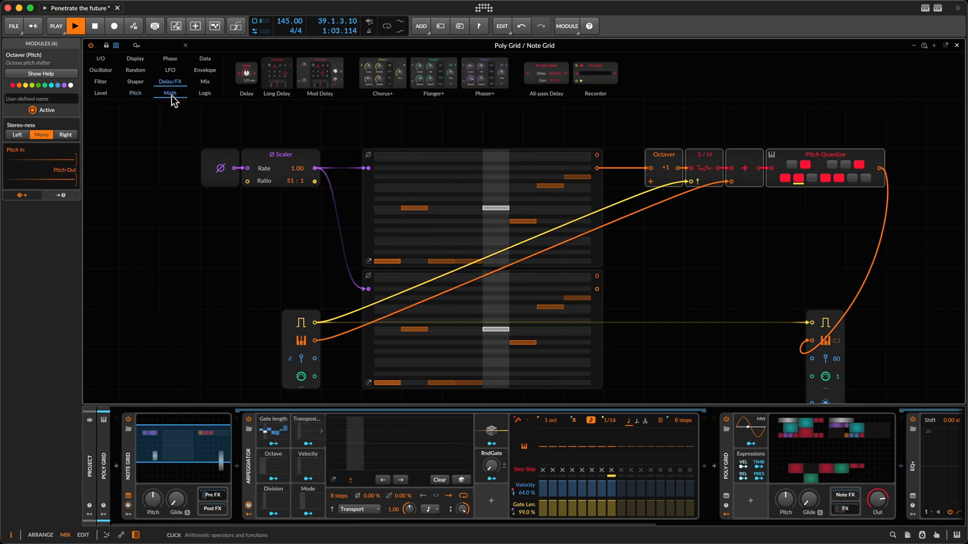
left_click(136, 82)
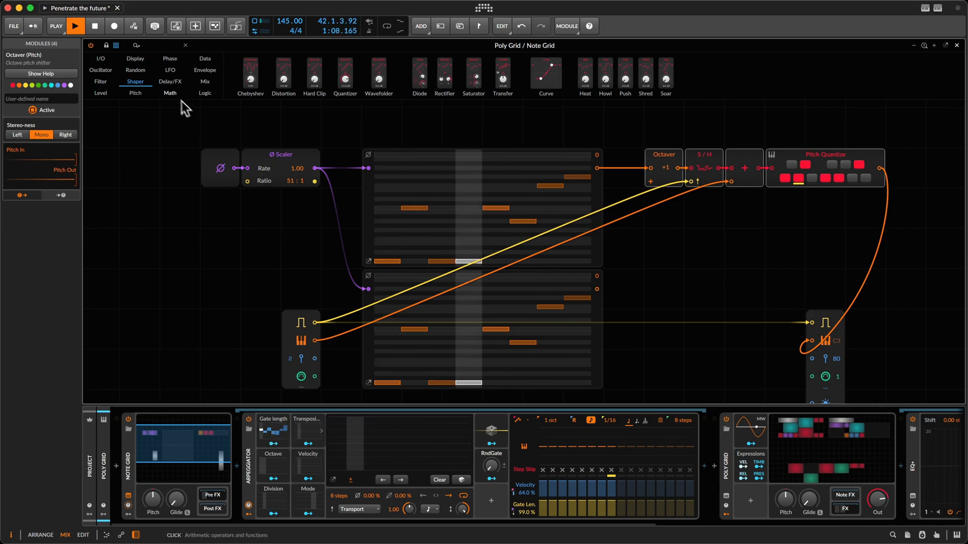
left_click(205, 81)
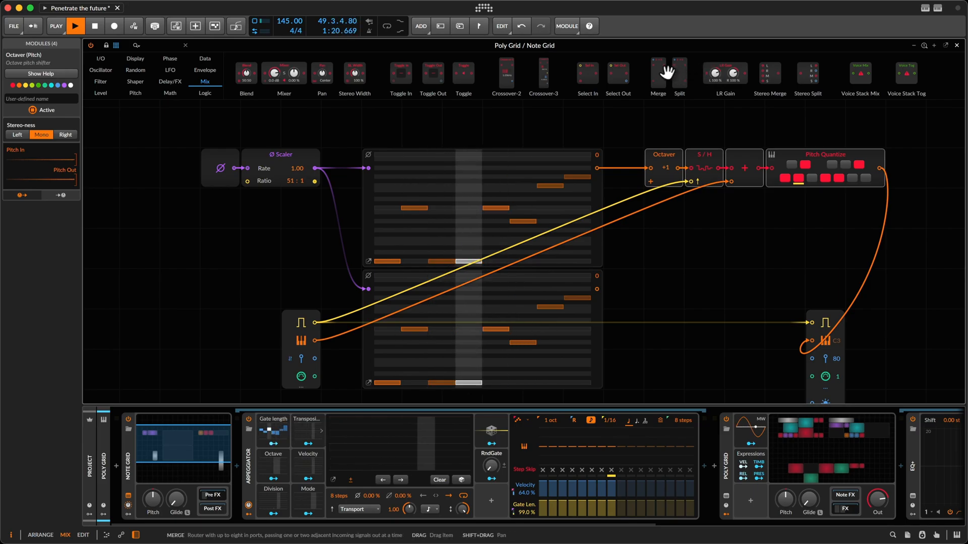
mouse_move(667, 74)
left_mouse_down()
mouse_move(630, 174)
mouse_move(611, 167)
left_mouse_up()
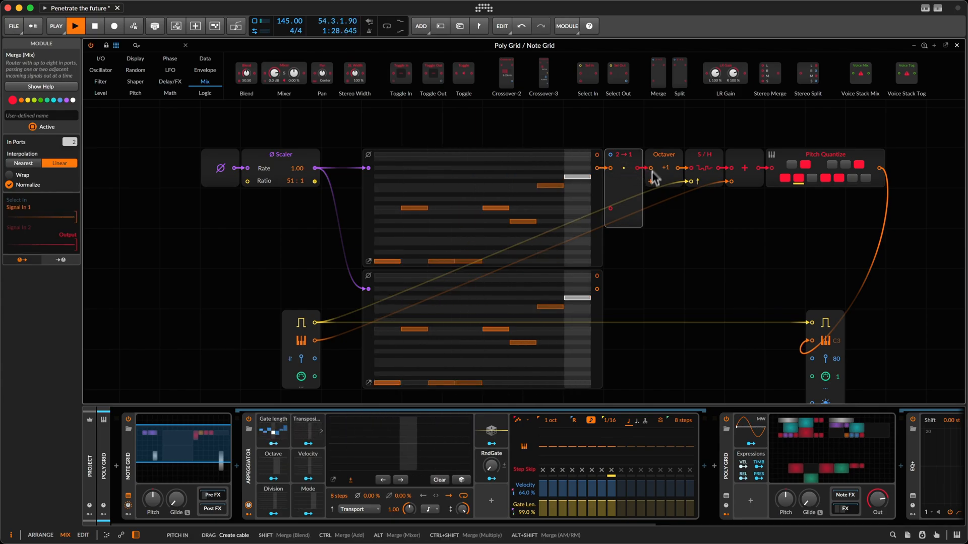
mouse_move(611, 210)
left_mouse_down()
mouse_move(616, 286)
mouse_move(600, 289)
left_mouse_up()
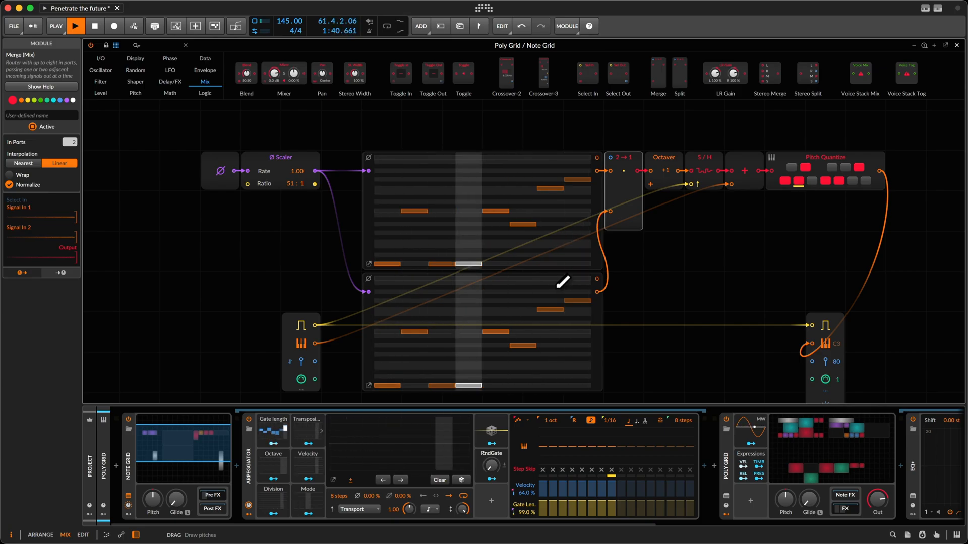
- Pencil new pitches into the lower sequence and add a Gates sequencer from the Data tab
left_click_drag(527, 307, 587, 309)
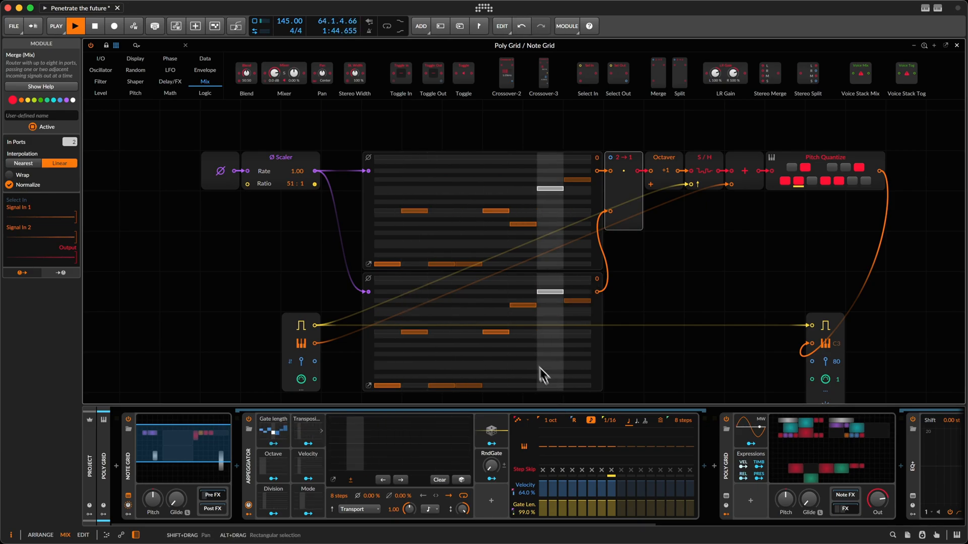
scroll(530, 288, "up", 1)
scroll(447, 185, "up", 1)
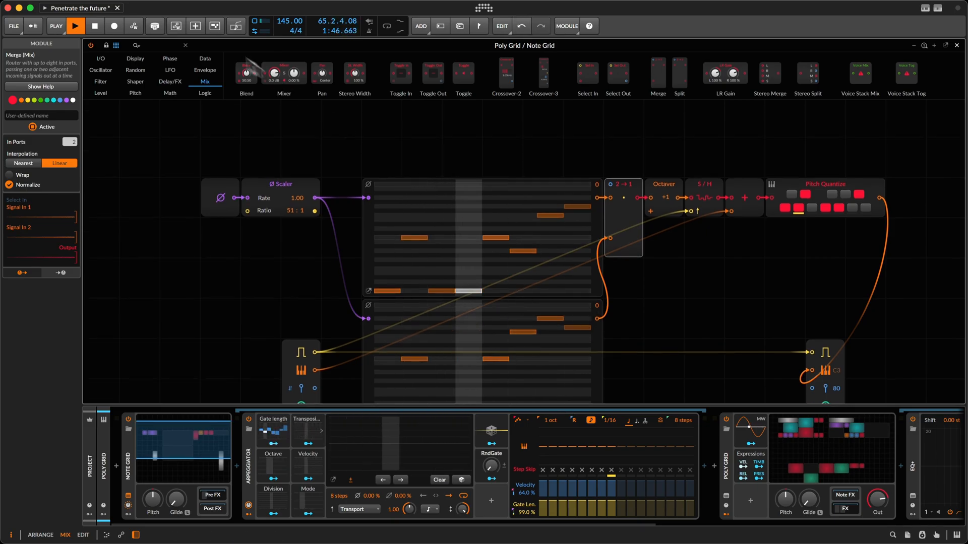
left_click(204, 58)
left_click_drag(260, 73, 543, 156)
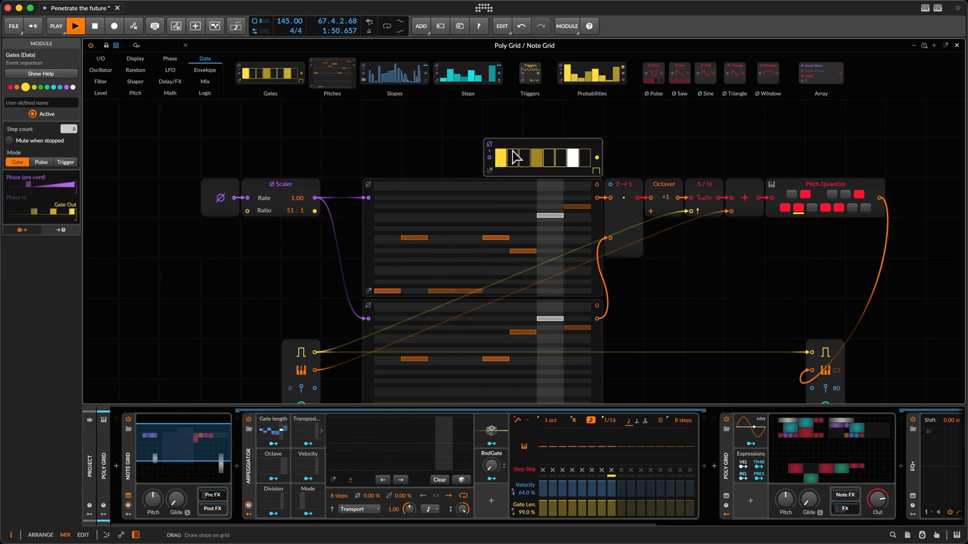
- Turn on a Gates step, cable Gates out to Merge's select input, and cut Gates to 4 steps
left_click(536, 159)
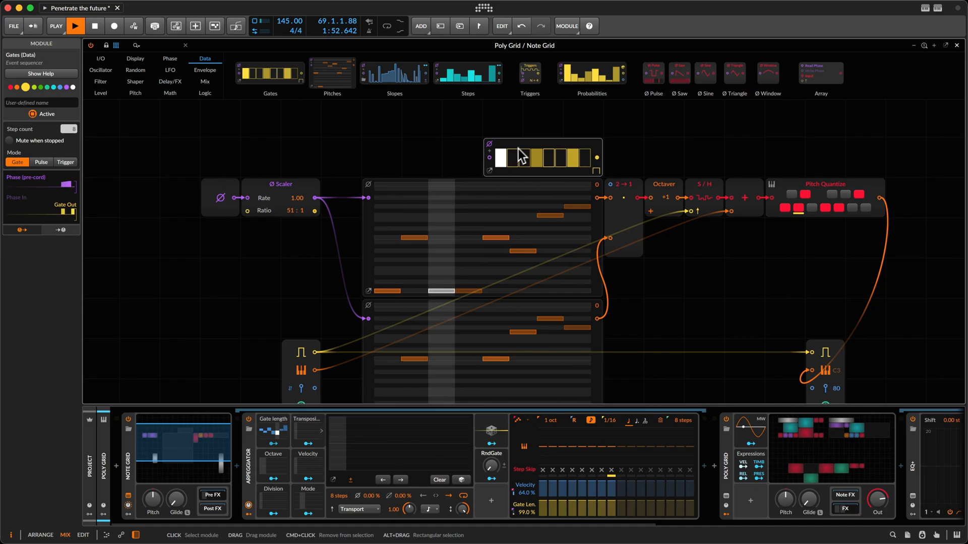
left_click_drag(597, 157, 611, 187)
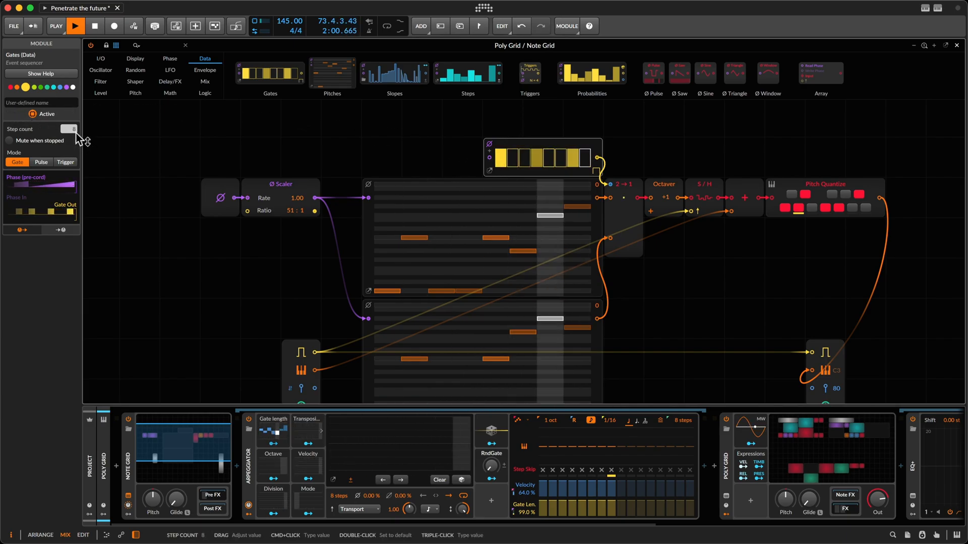
left_click_drag(69, 129, 77, 137)
type("4")
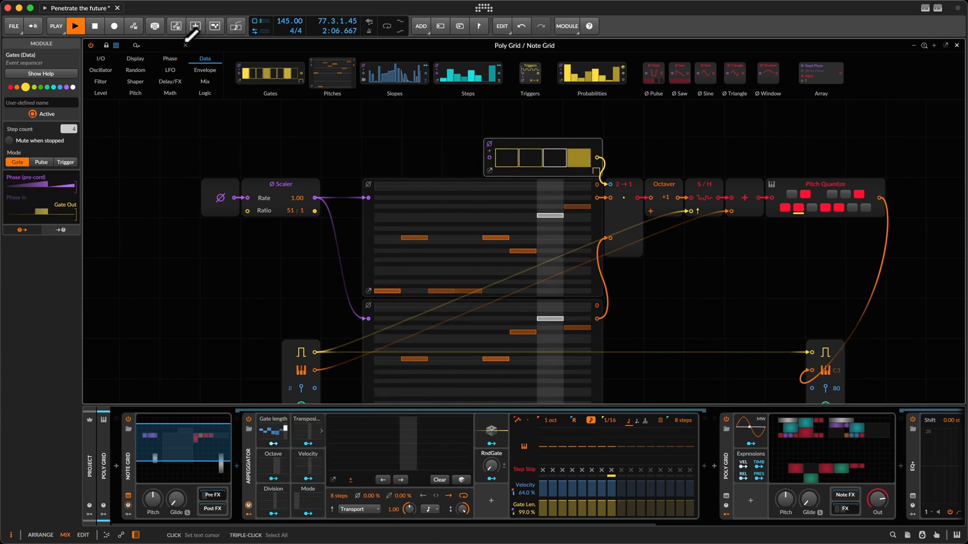
left_click(171, 59)
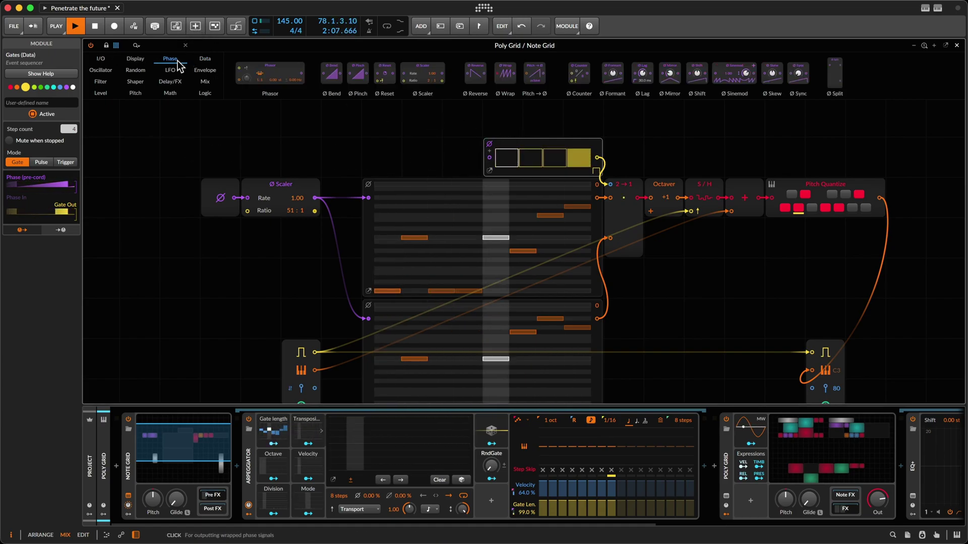
- Search 'tr' and add a Transport module left of Gates with Length set to 4
left_click(139, 46)
type("tr")
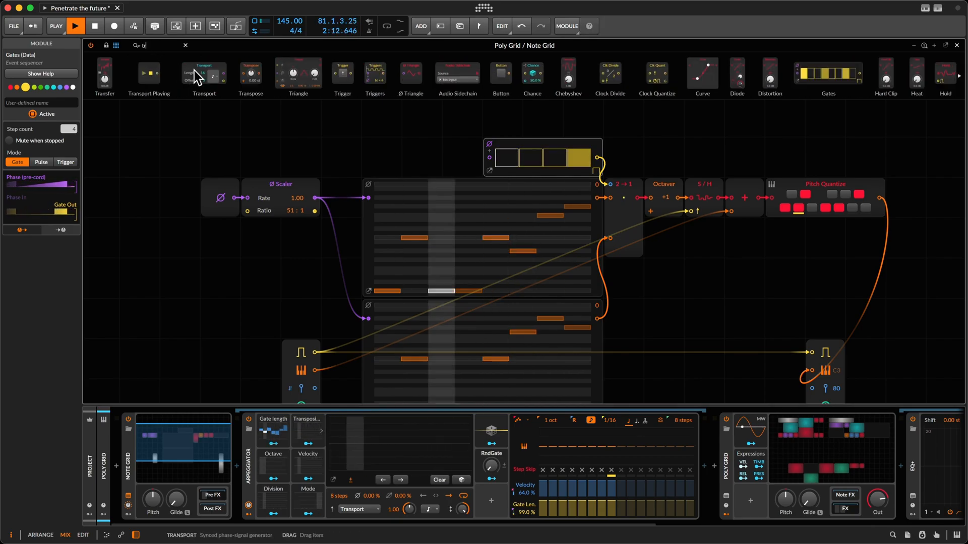
left_click_drag(196, 75, 434, 155)
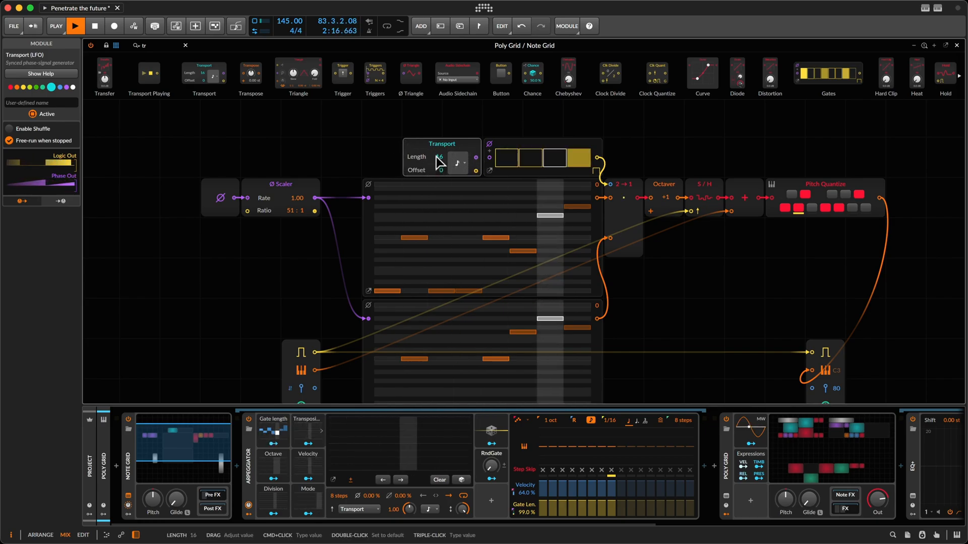
left_click(505, 160)
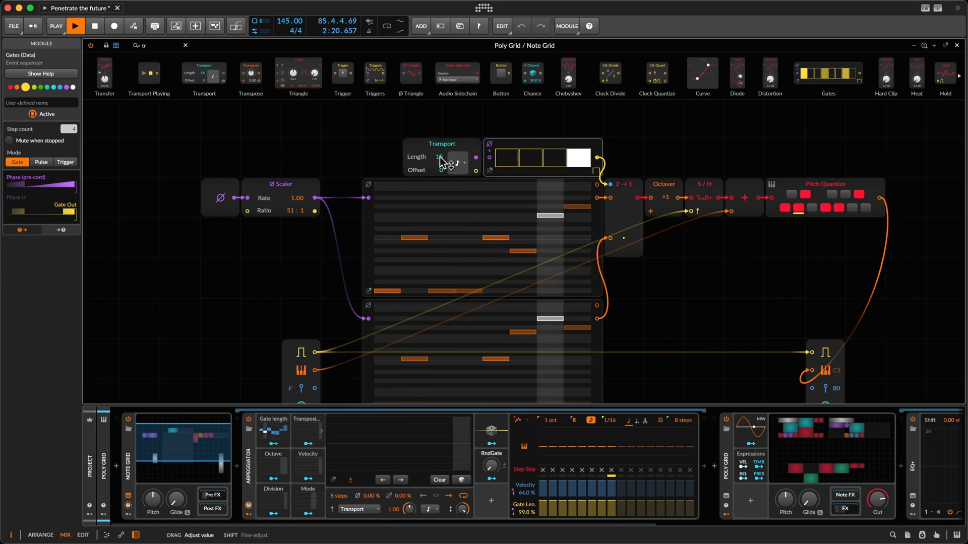
left_click_drag(441, 159, 441, 163)
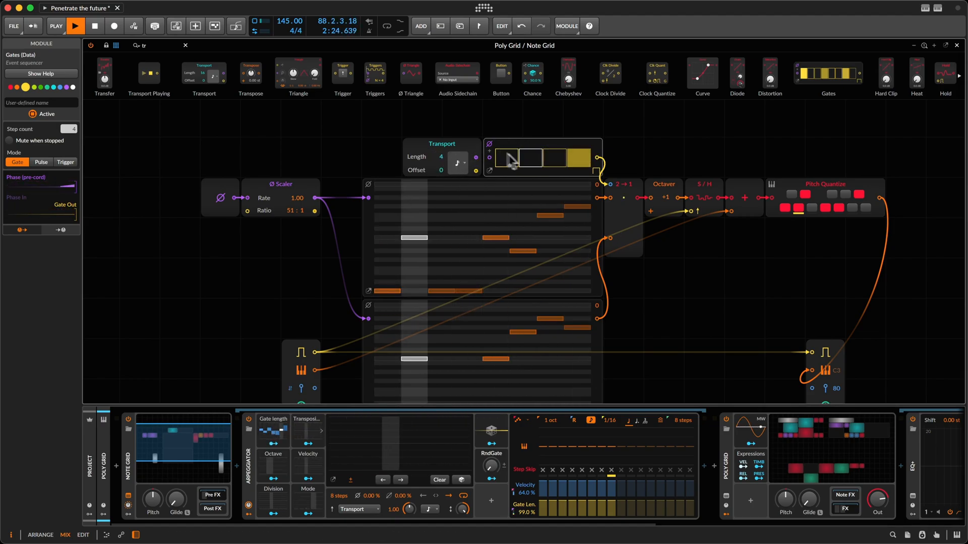
- Choose a note-length timebase for the Transport and cable its output to Gates' phase input
left_click(458, 162)
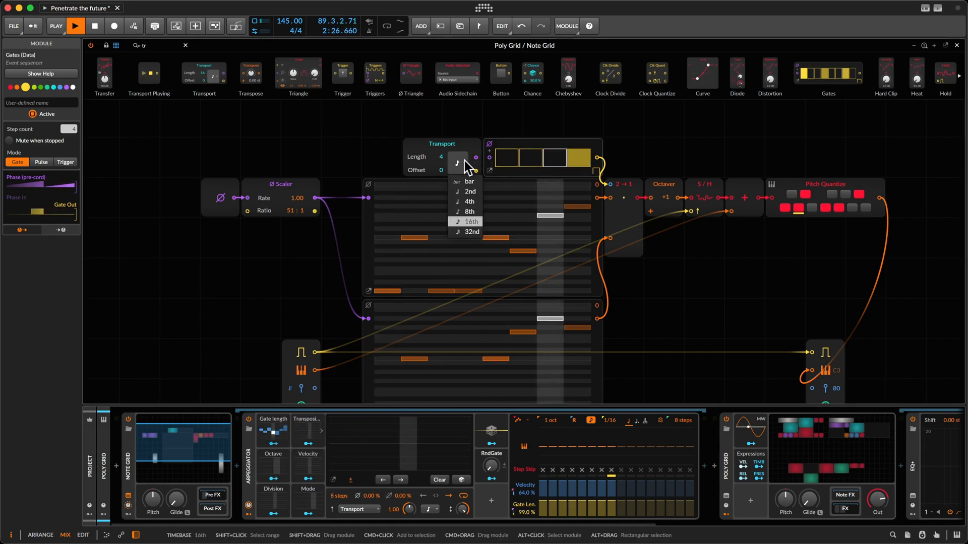
left_click(475, 199)
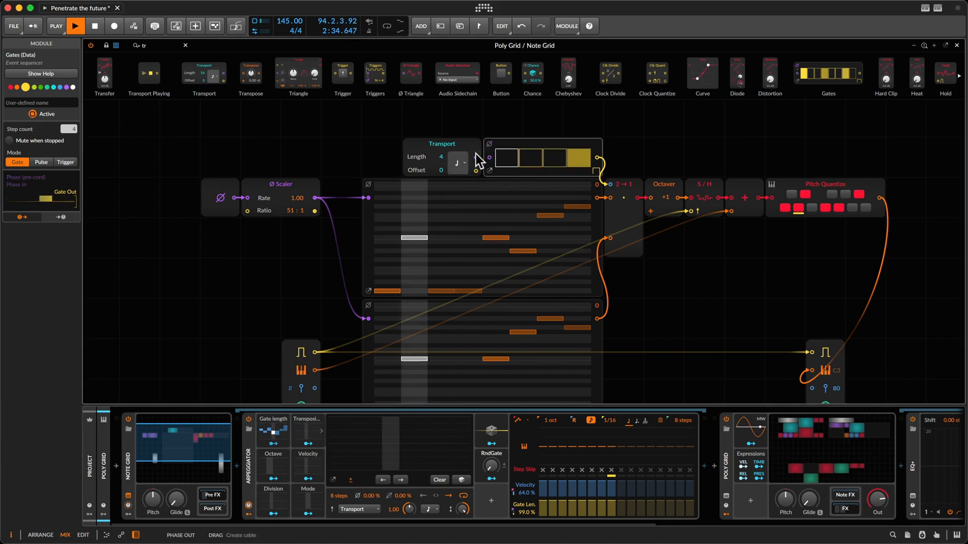
left_click_drag(478, 157, 489, 158)
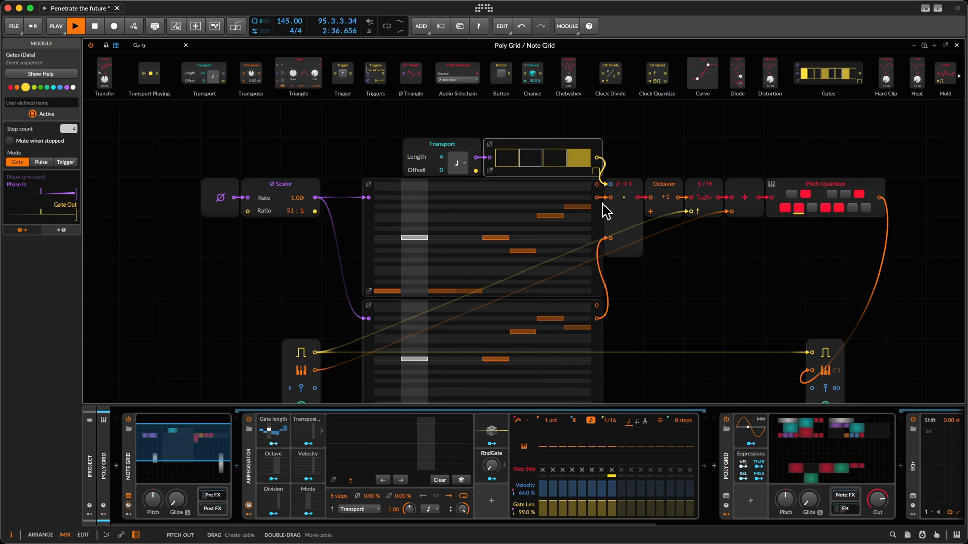
left_click(457, 162)
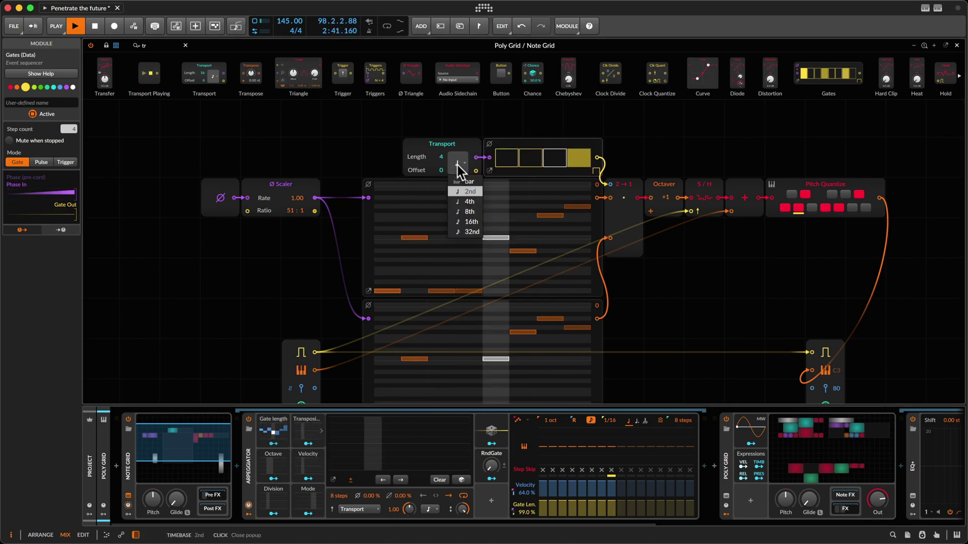
left_click(466, 193)
scroll(514, 136, "down", 1)
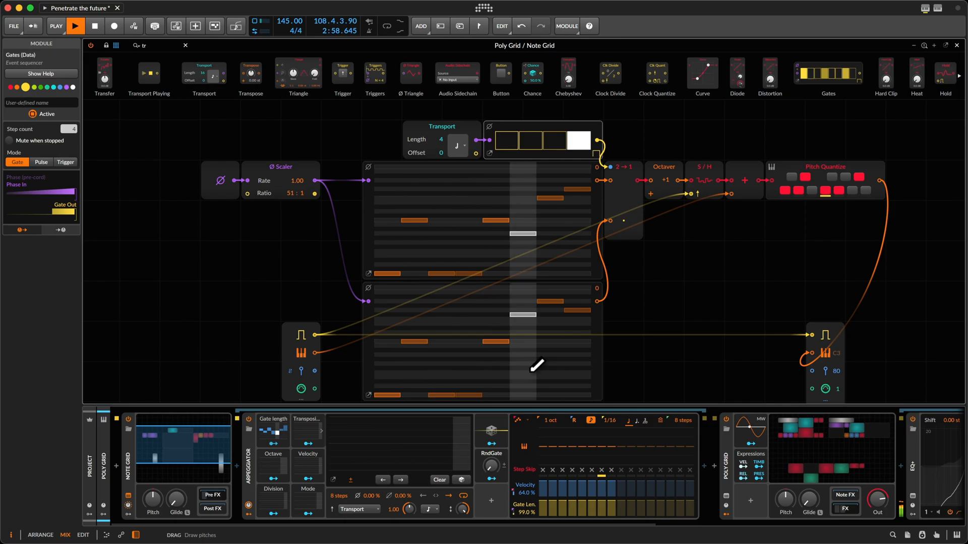
- Redraw notes across the lower Pitches sequence and lower the Ø Scaler Ratio to 46:1
left_click_drag(543, 344, 579, 323)
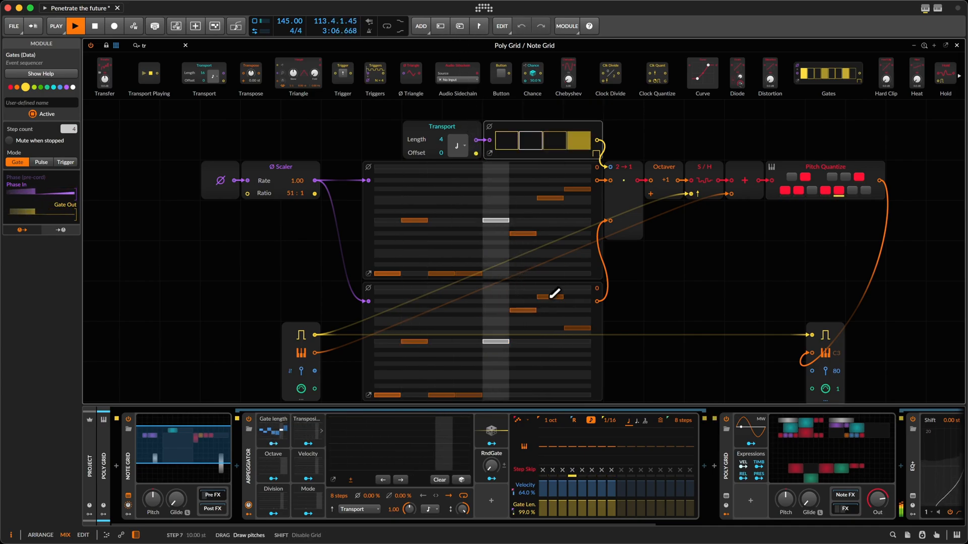
mouse_move(560, 310)
left_mouse_down()
mouse_move(470, 357)
mouse_move(532, 306)
left_mouse_up()
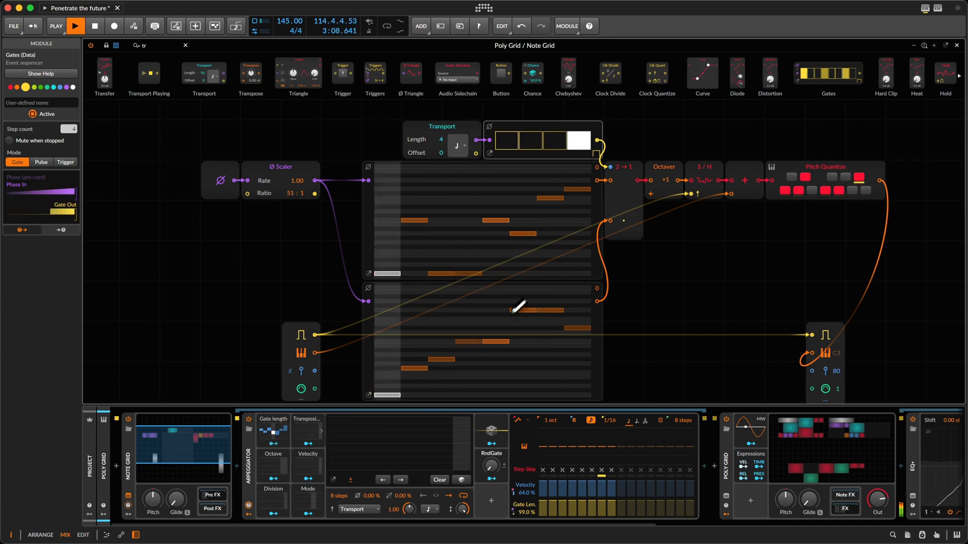
scroll(485, 299, "down", 3)
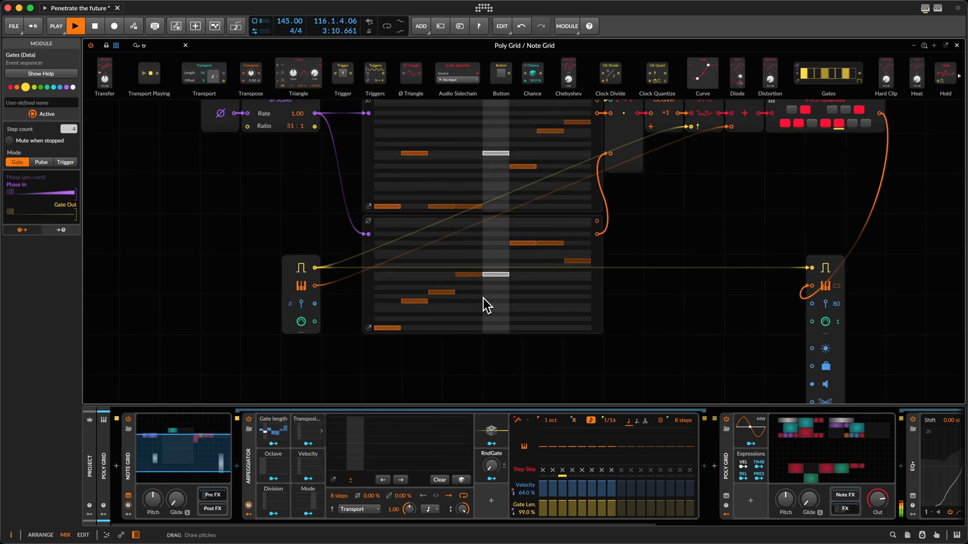
left_click(422, 325)
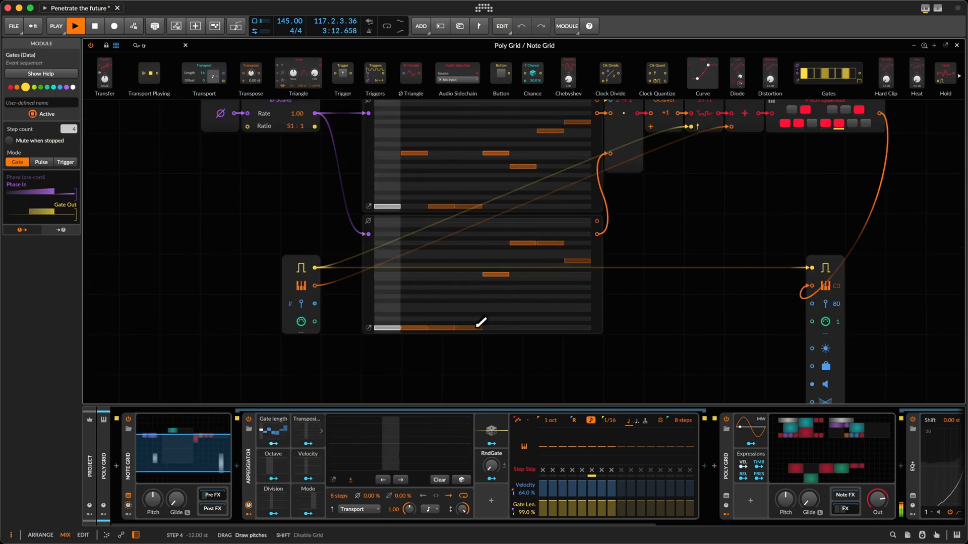
left_click_drag(422, 325, 476, 327)
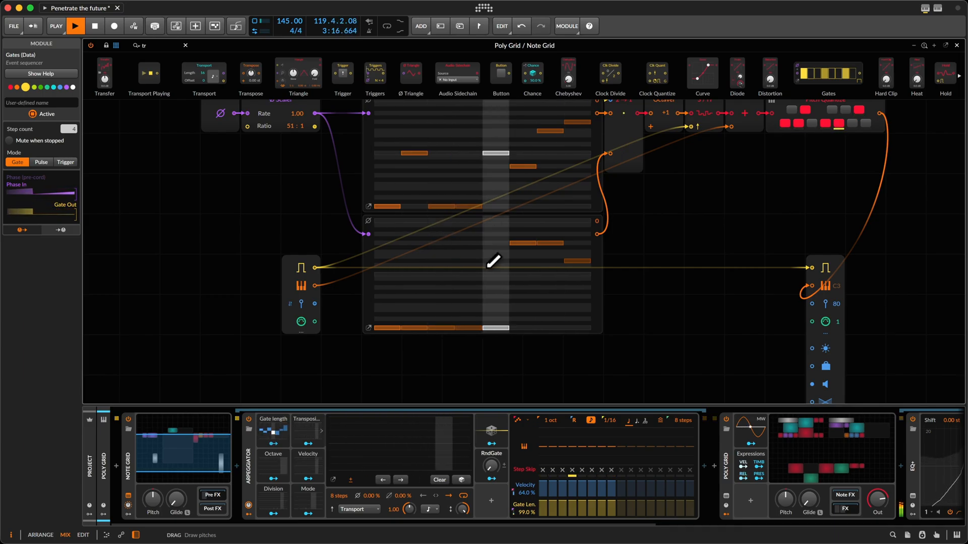
left_click(496, 250)
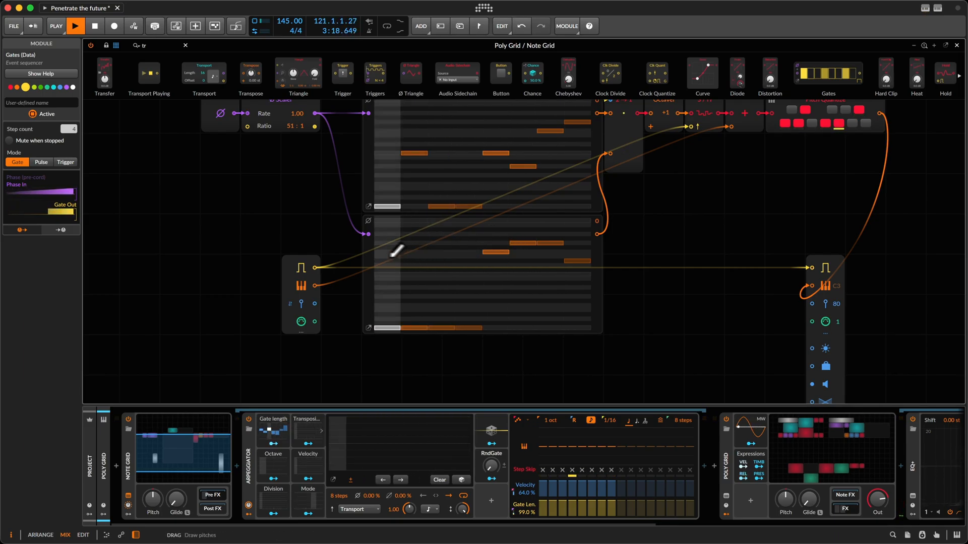
left_click_drag(384, 274, 457, 272)
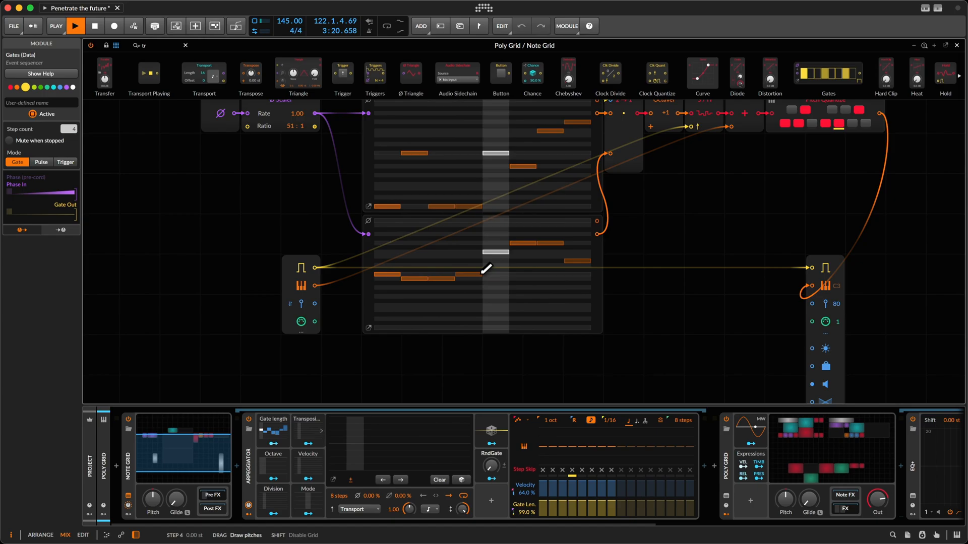
scroll(435, 272, "down", 1)
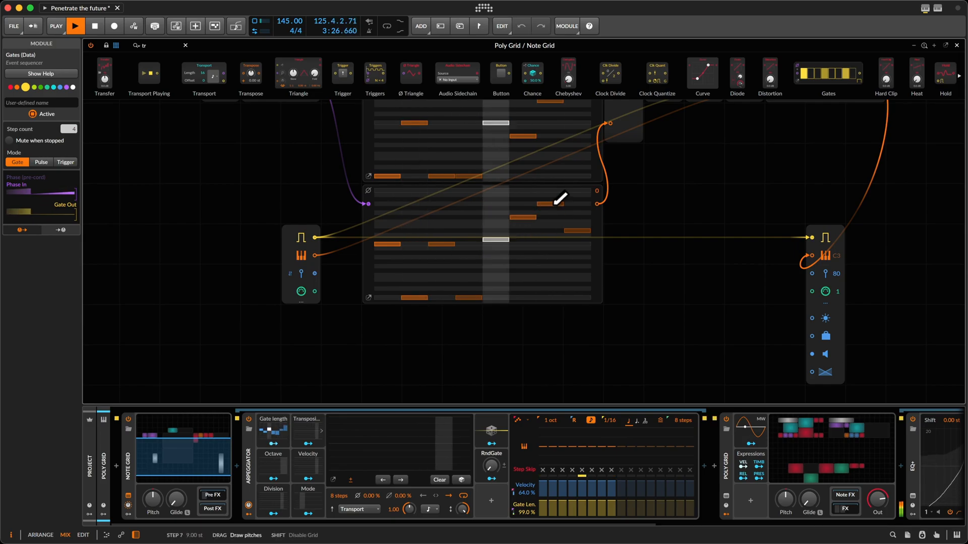
scroll(576, 206, "up", 2)
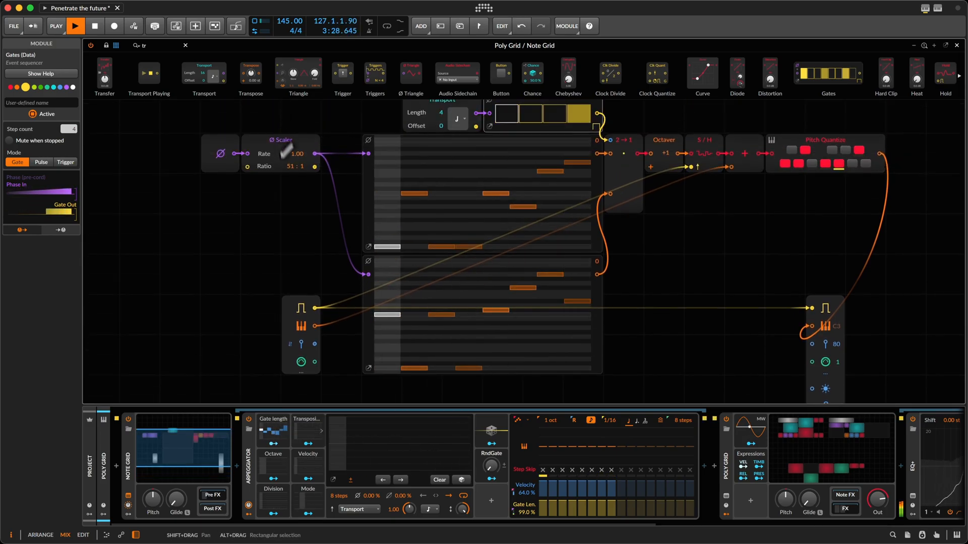
left_click_drag(291, 166, 292, 136)
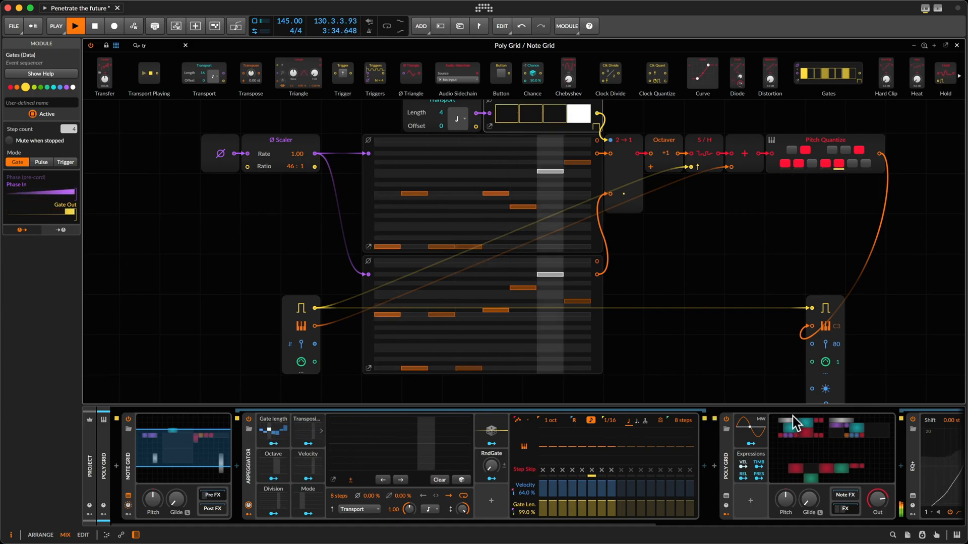
- Switch to the Poly Grid synth patch and set the XP filter cutoff to about 180 Hz
left_click(806, 437)
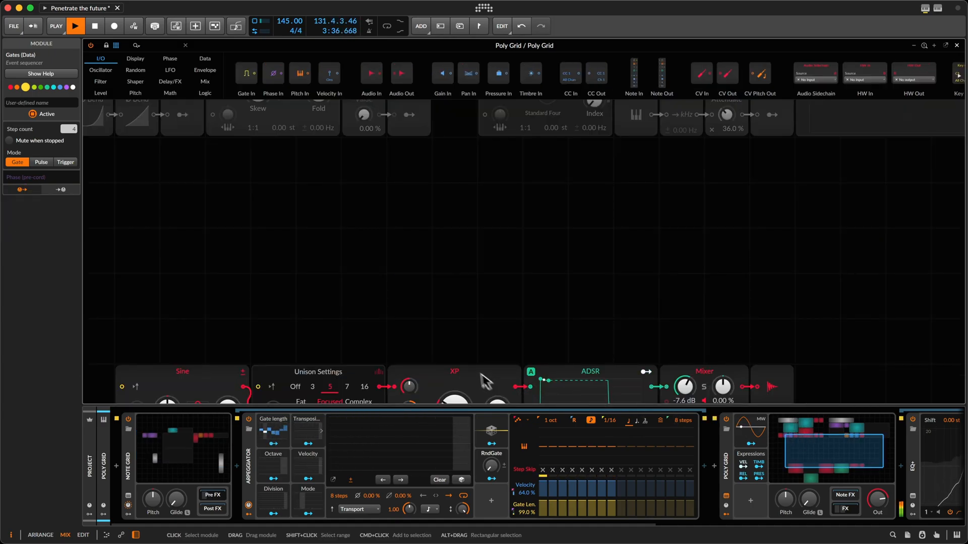
scroll(485, 381, "down", 3)
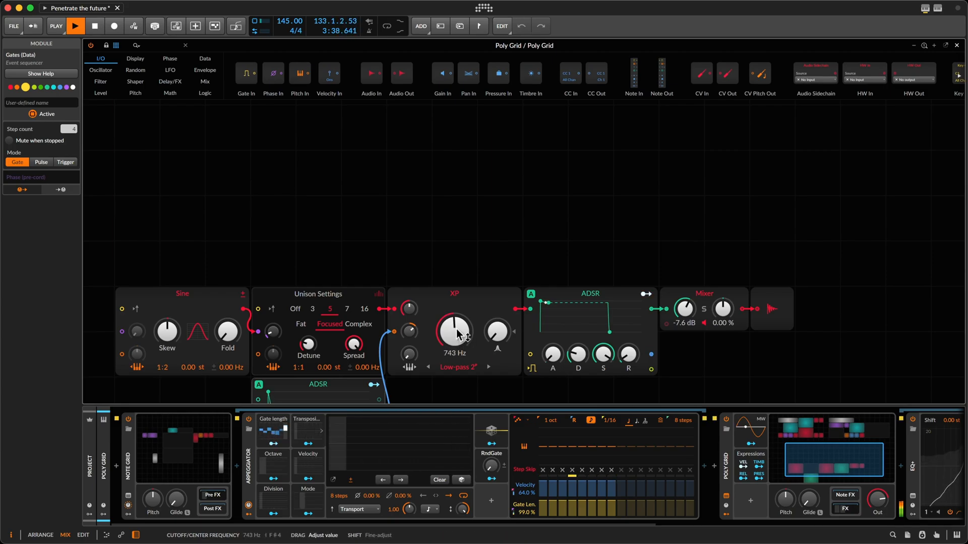
mouse_move(456, 332)
left_mouse_down()
mouse_move(456, 303)
mouse_move(456, 364)
left_mouse_up()
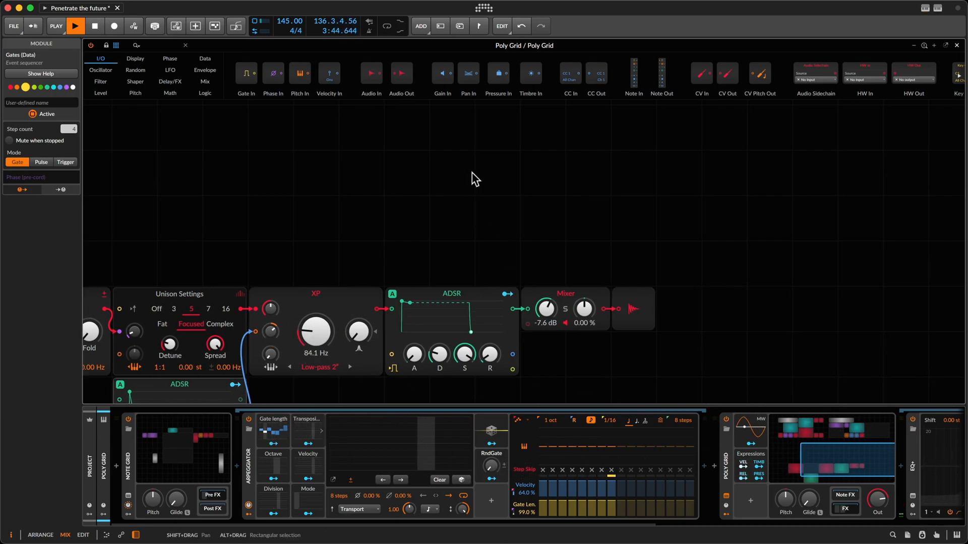
scroll(472, 171, "right", 5)
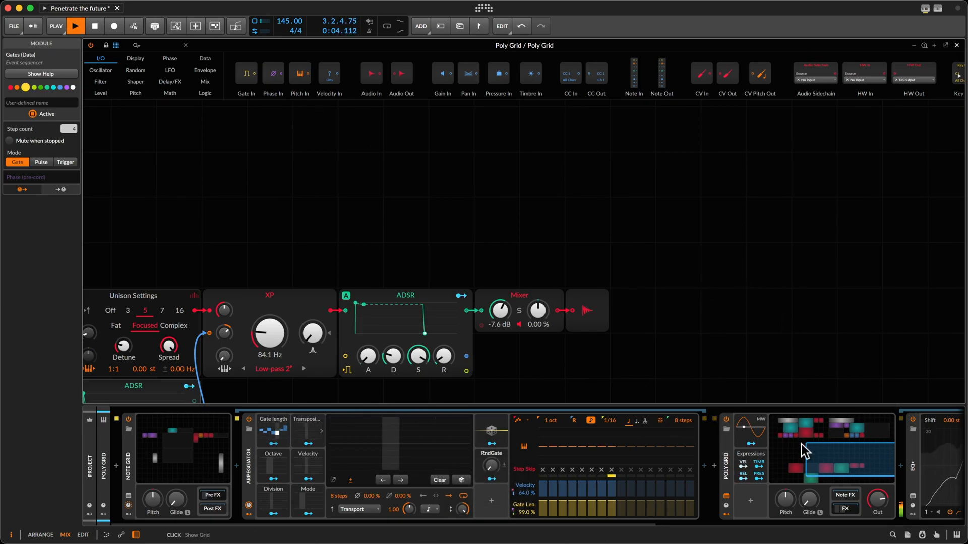
scroll(803, 452, "right", 5)
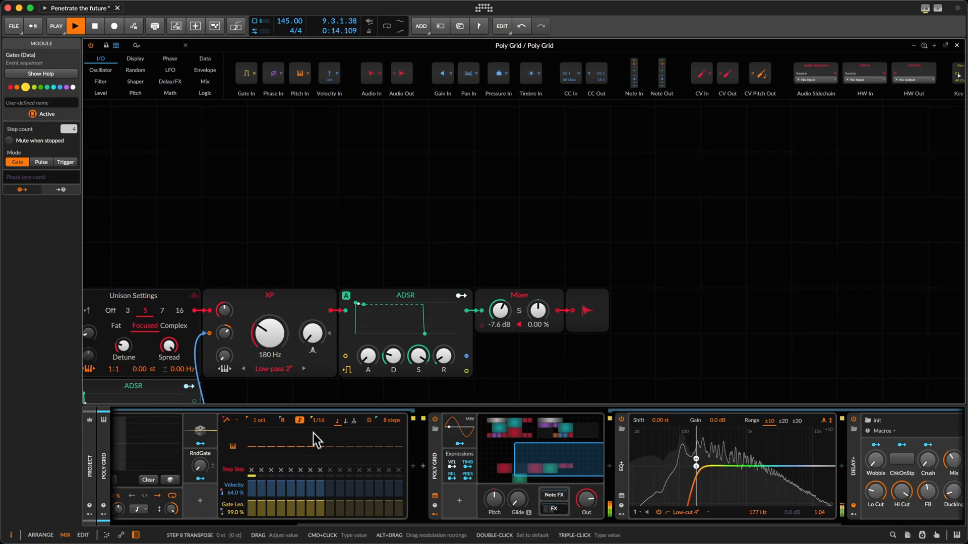
scroll(203, 515, "down", 3)
- Lower the Phase Scaler ratio to 38:1 in the Note Grid patch
left_click(181, 454)
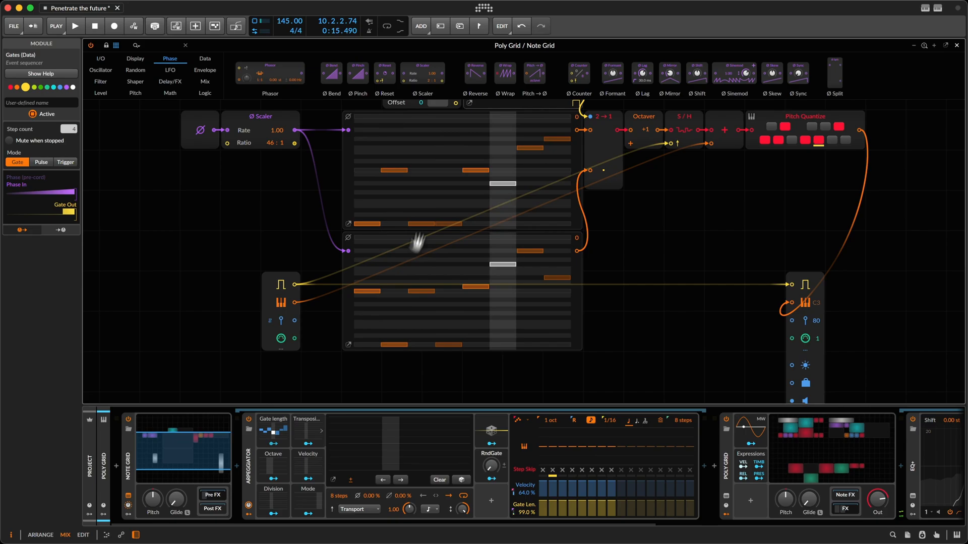
left_click_drag(333, 219, 309, 195)
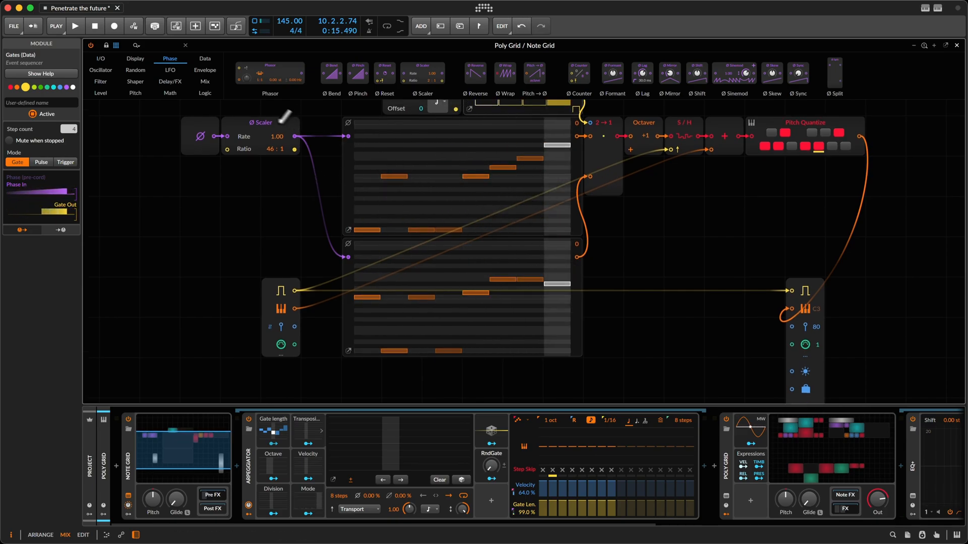
left_click_drag(270, 148, 269, 158)
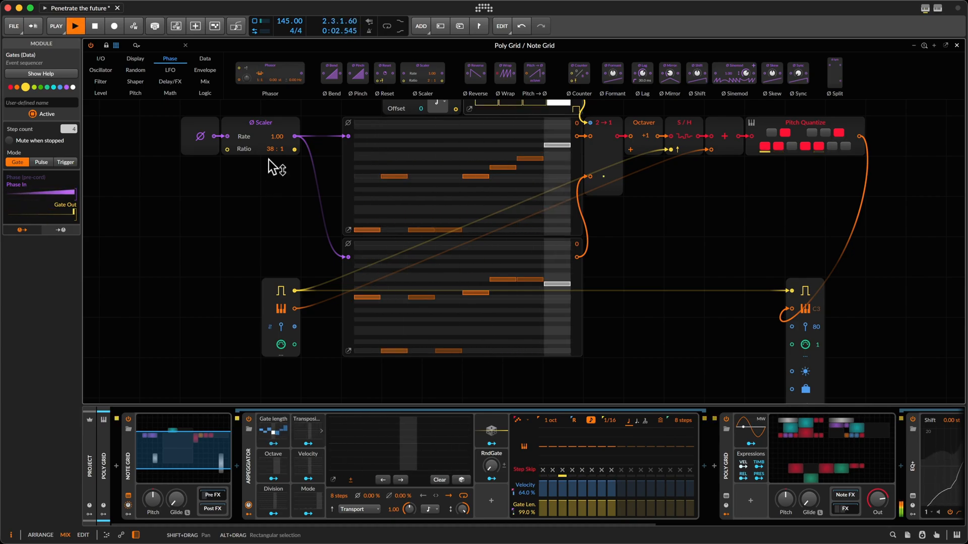
- Switch to the Poly Grid synth voice patch to inspect its filter and EQ
left_click(788, 452)
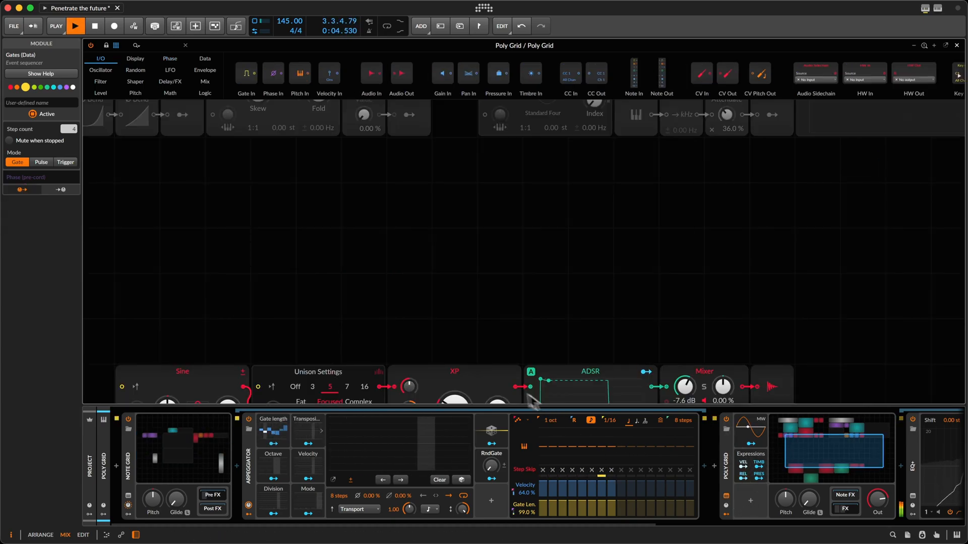
scroll(450, 393, "down", 1)
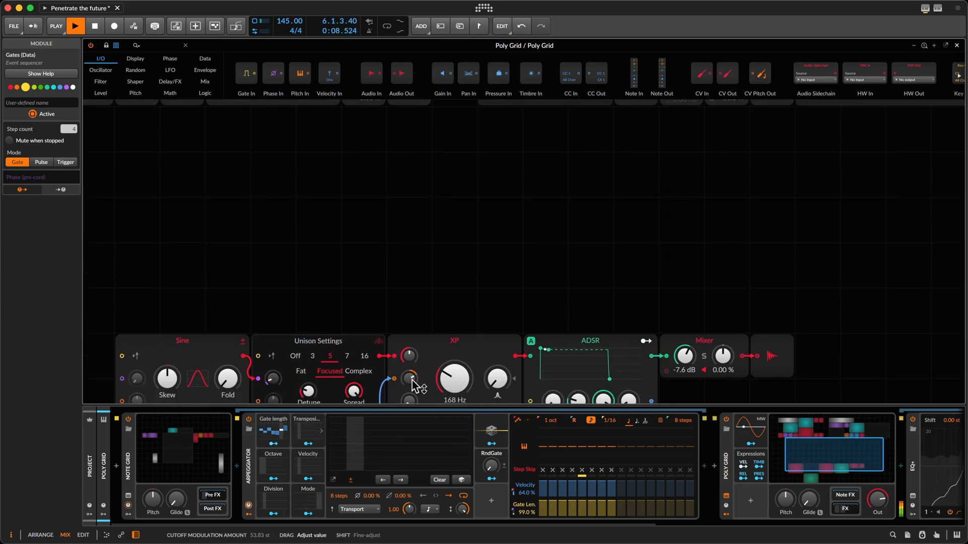
scroll(884, 474, "down", 4)
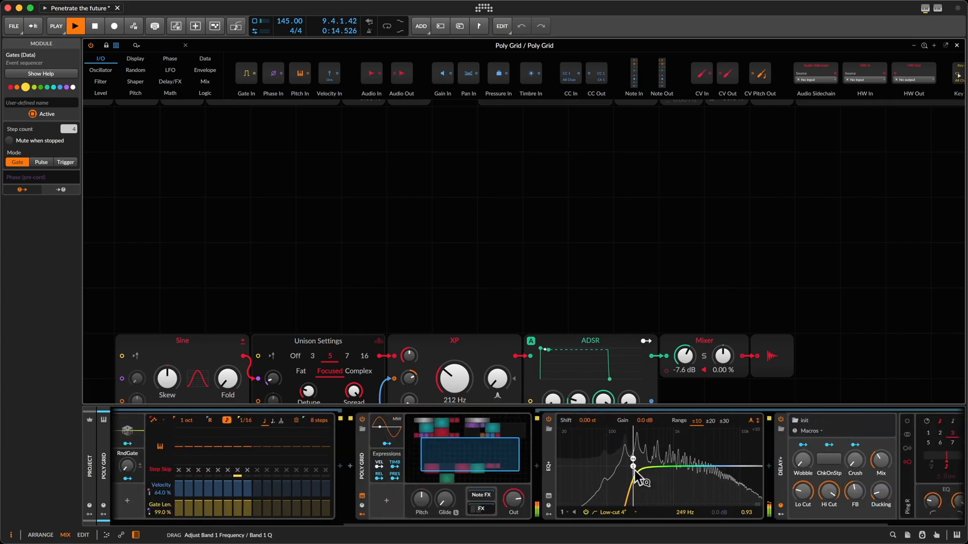
scroll(639, 480, "up", 5)
- Lower the Phase Scaler ratio through 35:1 to 28:1 and drop one upper-sequencer pitch step
left_click(182, 455)
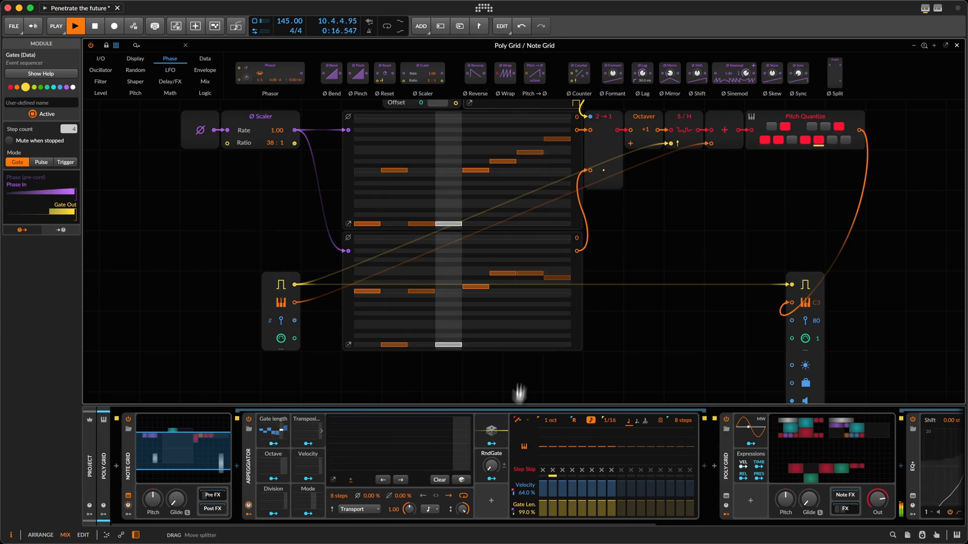
left_click_drag(274, 142, 269, 151)
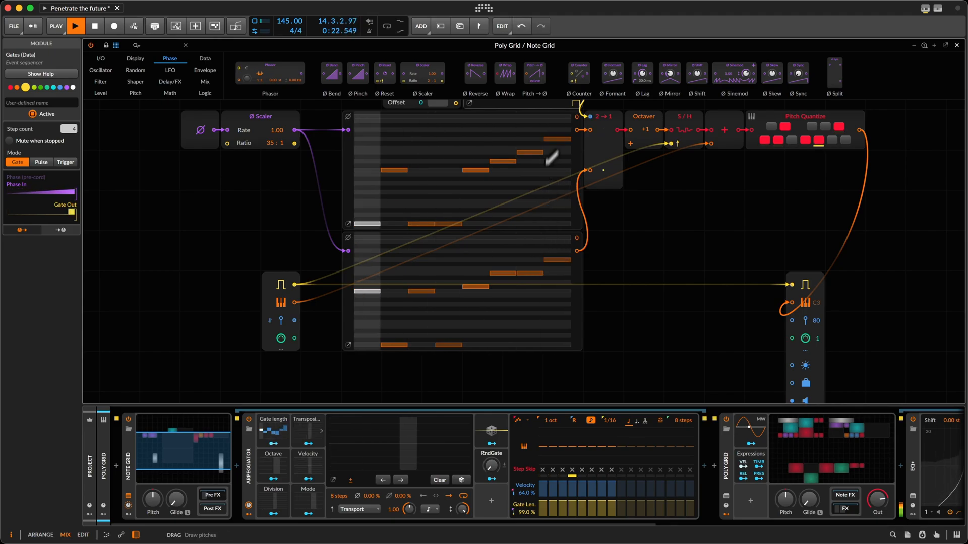
left_click_drag(529, 151, 530, 175)
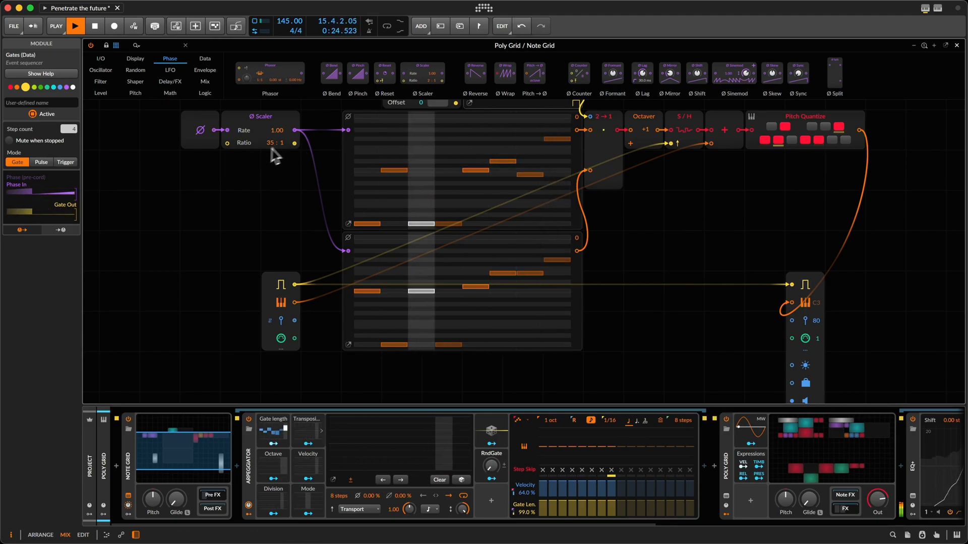
left_click_drag(270, 144, 269, 195)
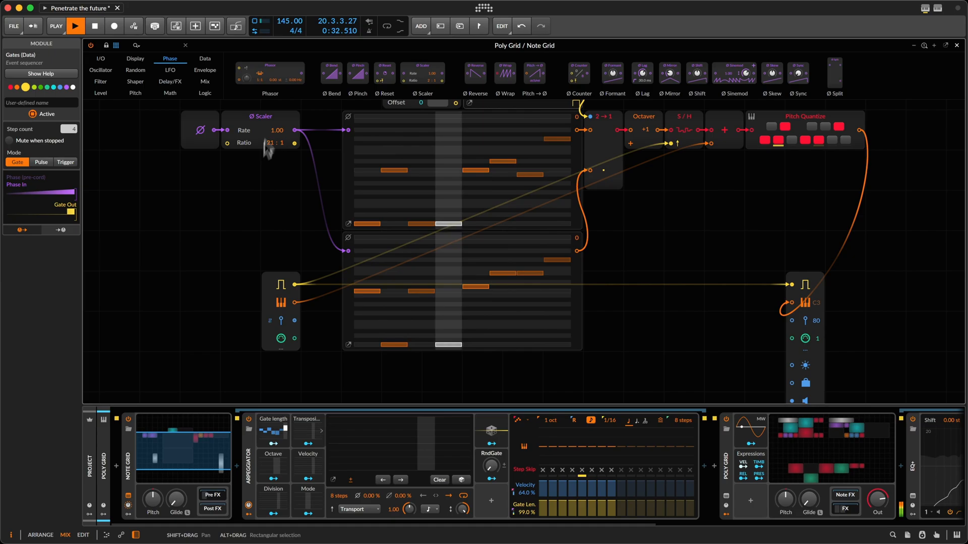
- Continue the ratio down through 21:1 and 18:1 to 14:1, then raise the rate to 32.00
left_click_drag(268, 148, 266, 149)
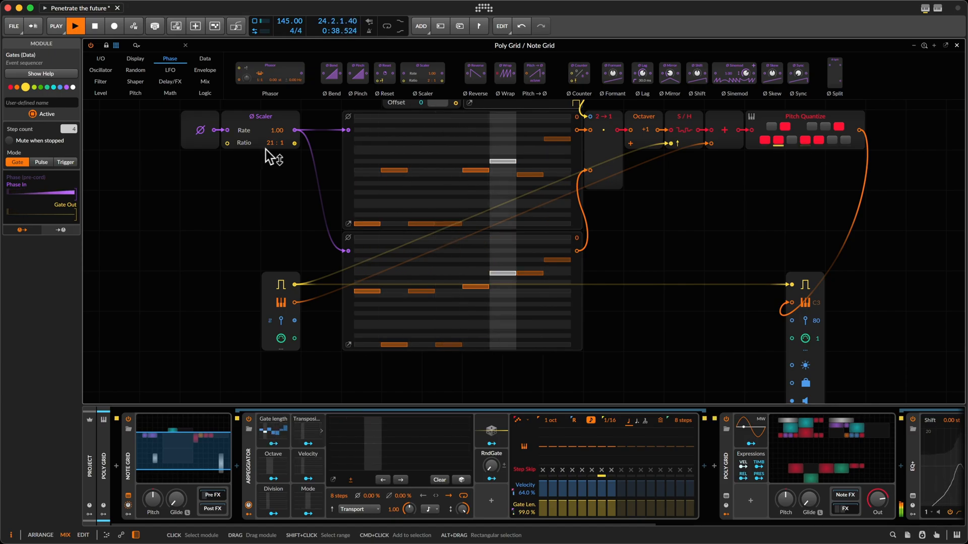
left_click_drag(275, 145, 271, 147)
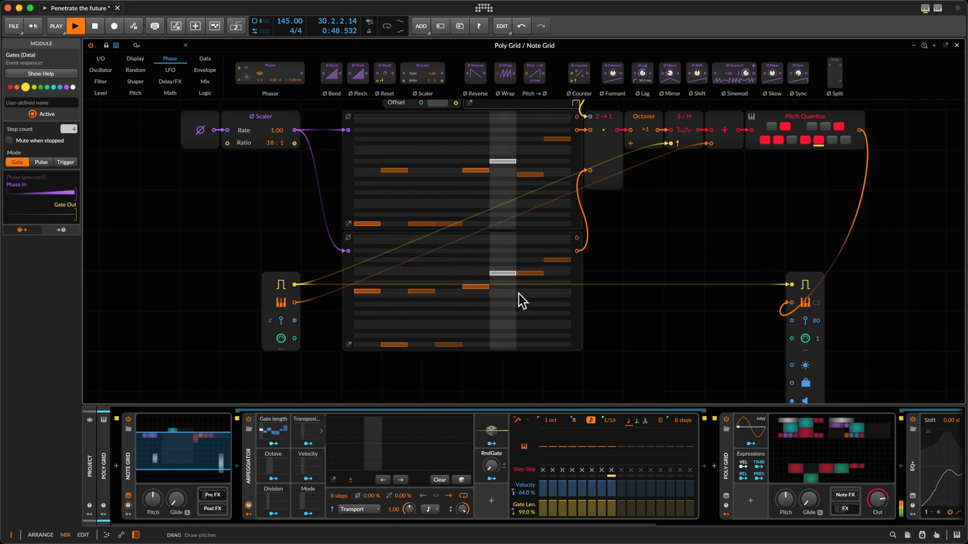
left_click_drag(270, 143, 273, 151)
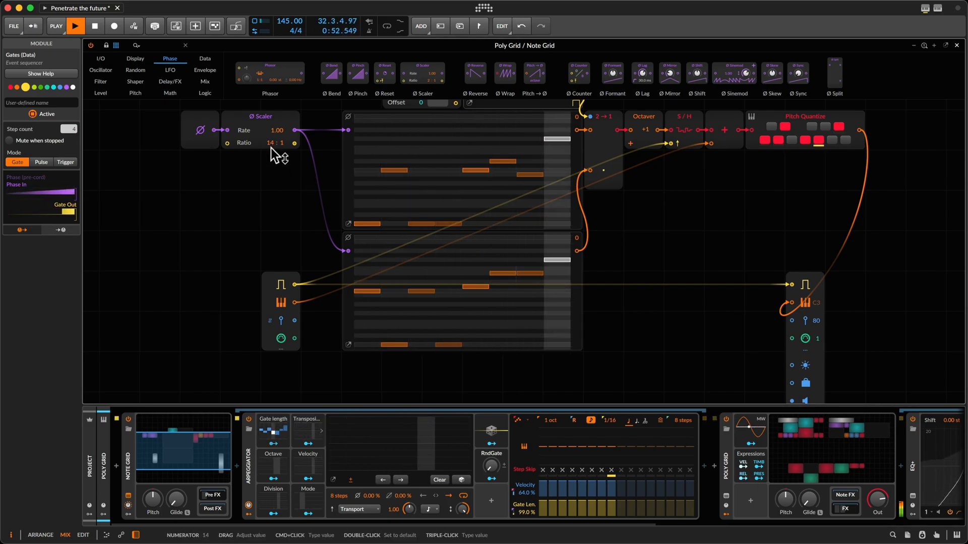
mouse_move(274, 134)
left_mouse_down()
mouse_move(274, 122)
mouse_move(275, 138)
left_mouse_up()
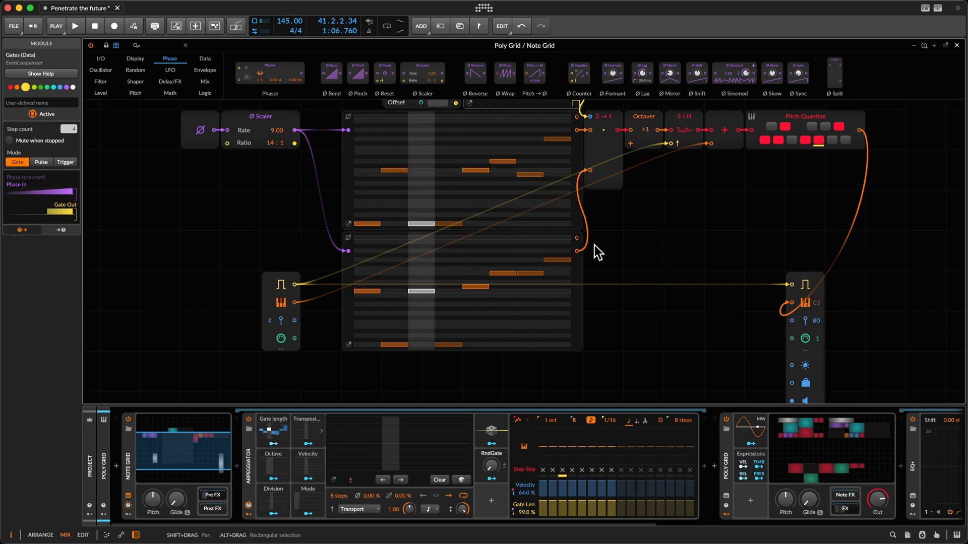
left_click_drag(594, 245, 601, 229)
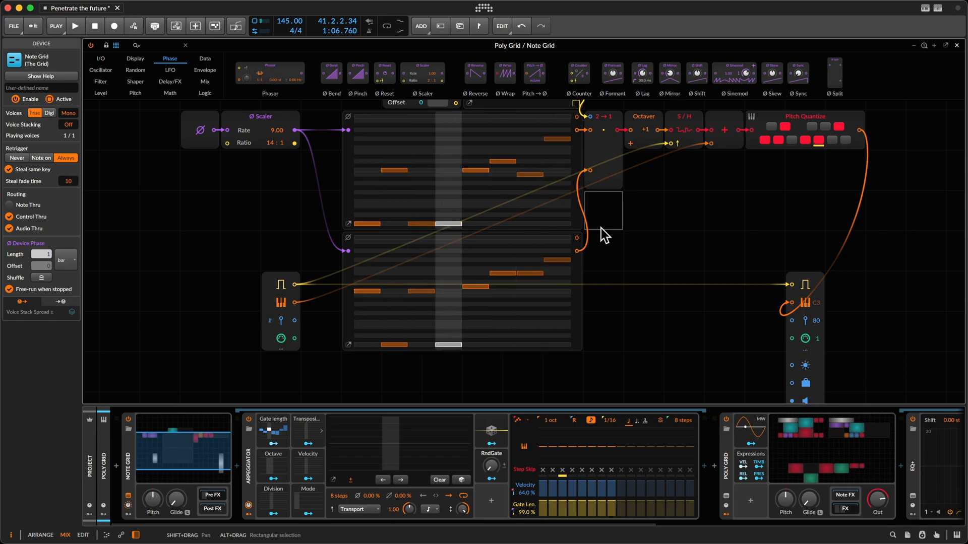
key("Escape")
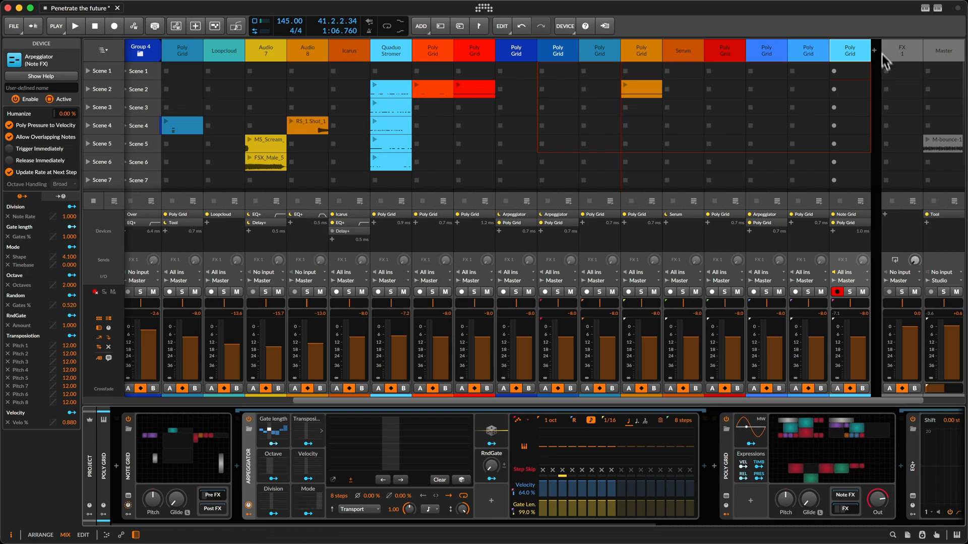
double_click(217, 463)
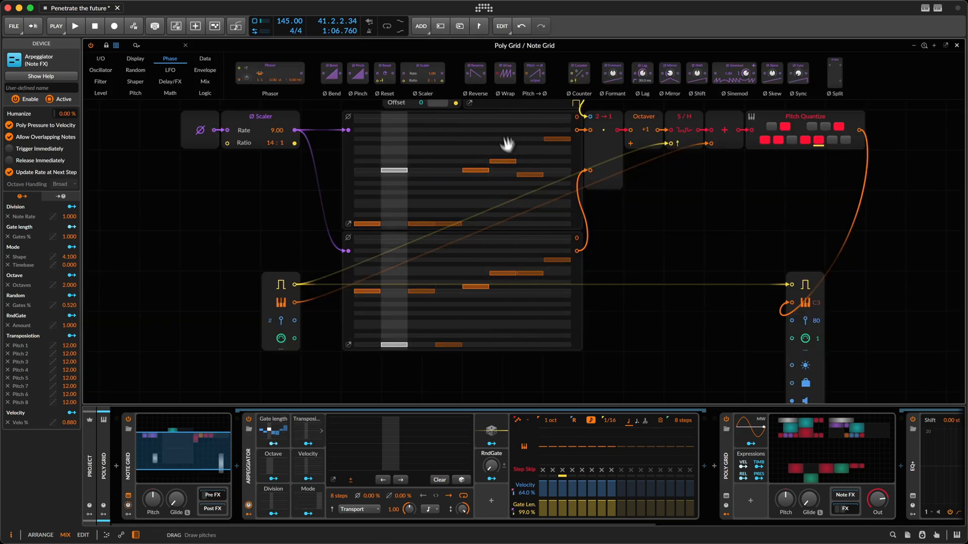
left_click_drag(499, 151, 435, 222)
left_click(348, 255)
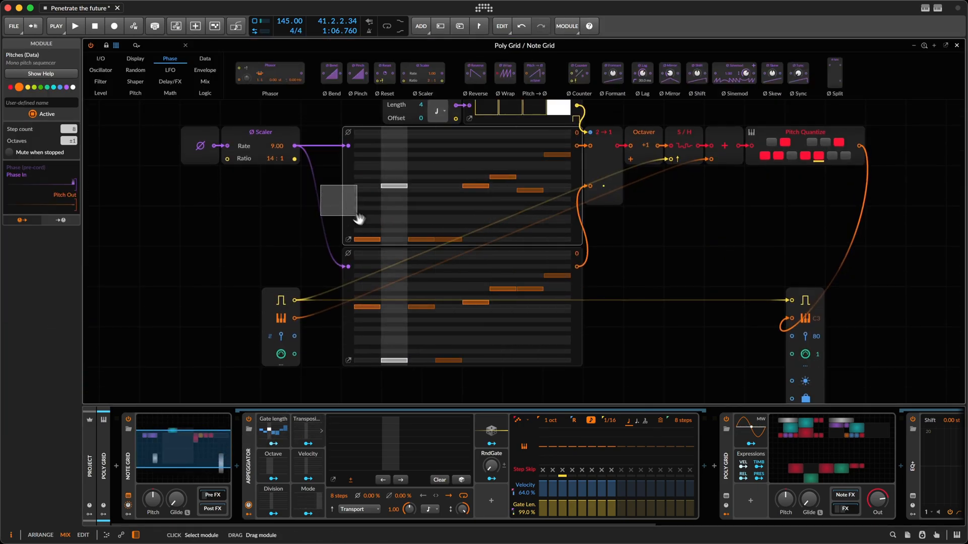
left_click(348, 360)
scroll(494, 260, "up", 3)
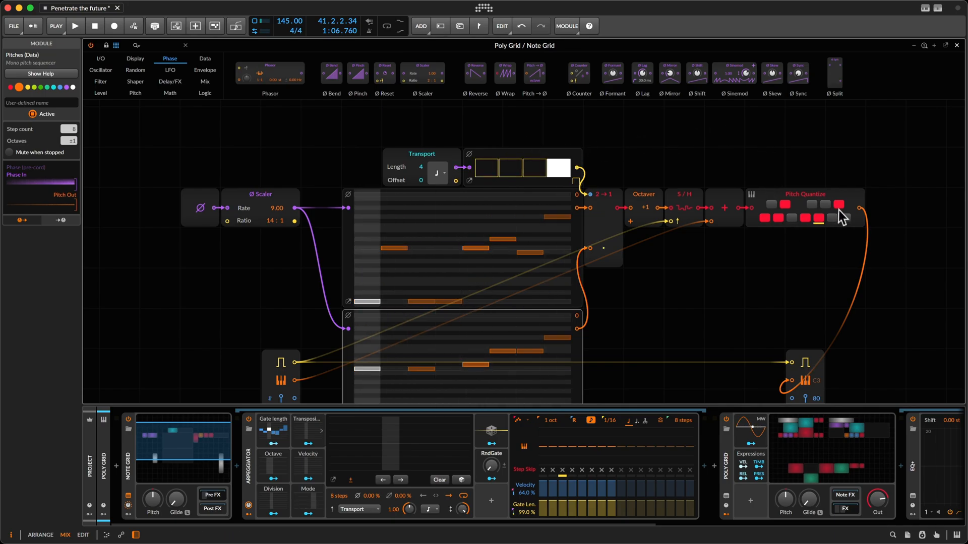
- Enable two more pitch classes on the Pitch Quantize keyboard for a wider scale
left_click(810, 220)
left_click(802, 194)
scroll(813, 221, "down", 3)
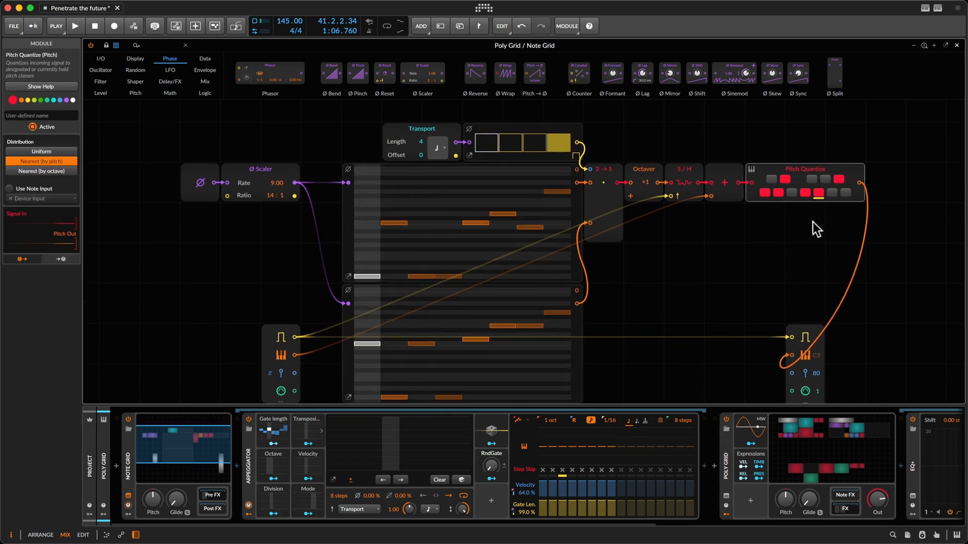
scroll(813, 222, "right", 4)
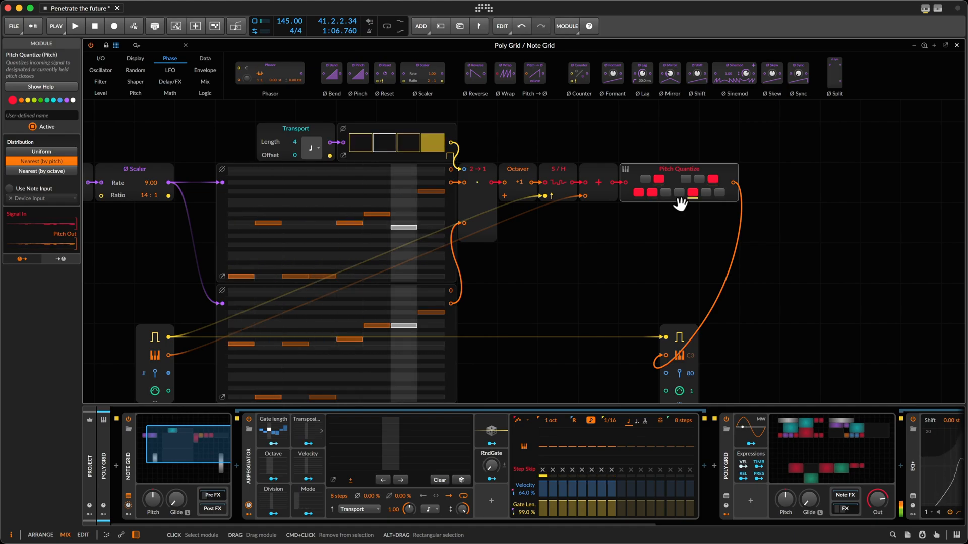
left_click(679, 194)
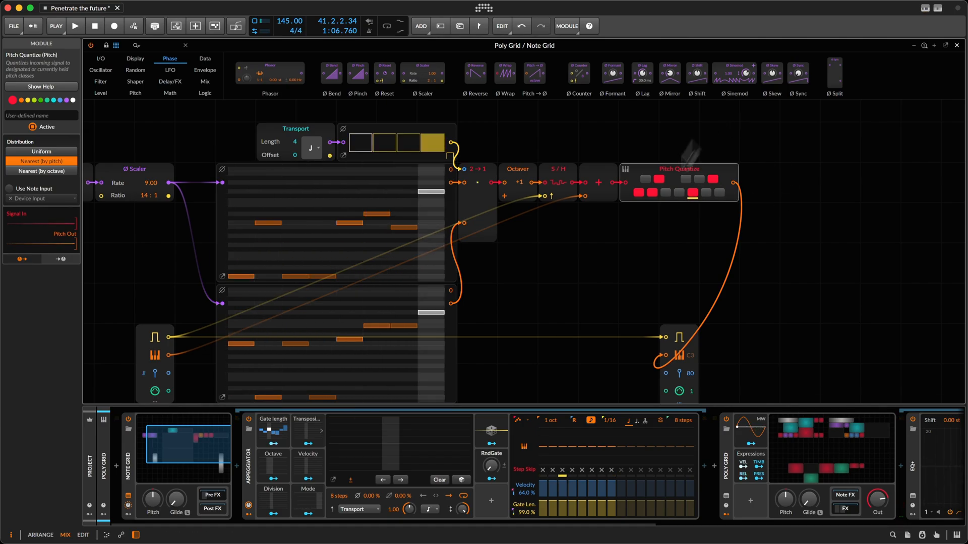
scroll(553, 325, "down", 2)
scroll(553, 326, "up", 1)
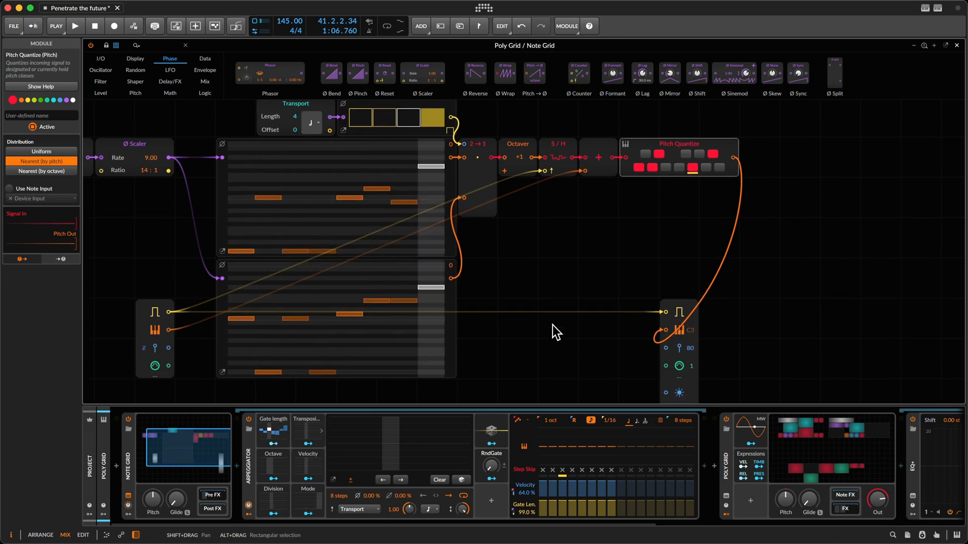